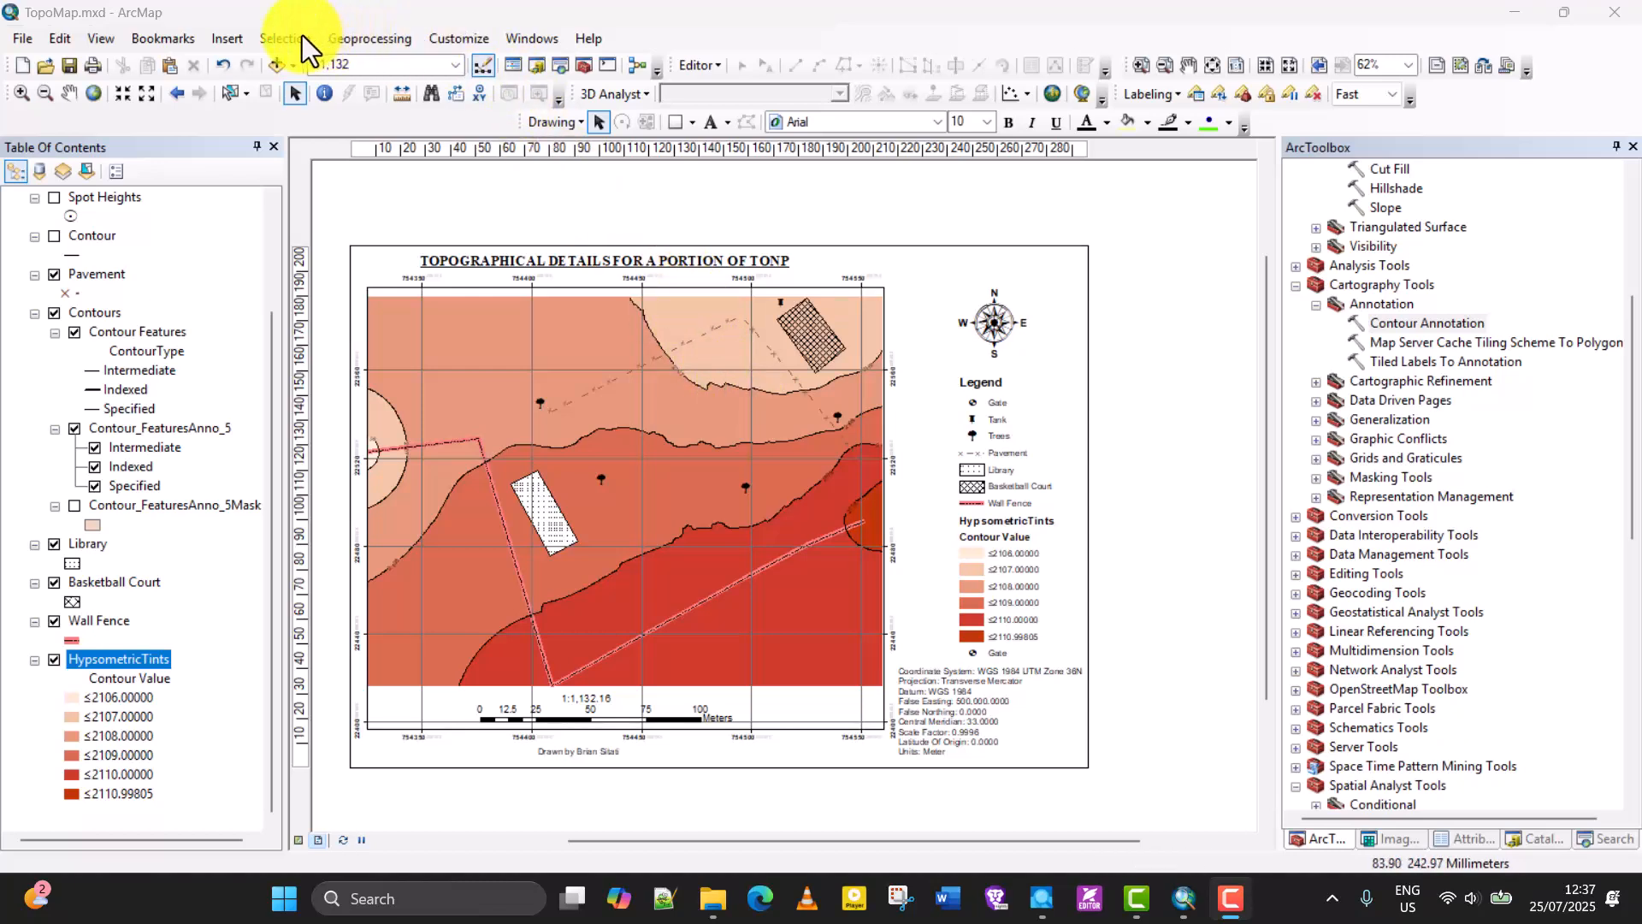
# Insert the current date as dynamic text and place it beneath the lower-left corner of the map frame.
pyautogui.click(229, 38)
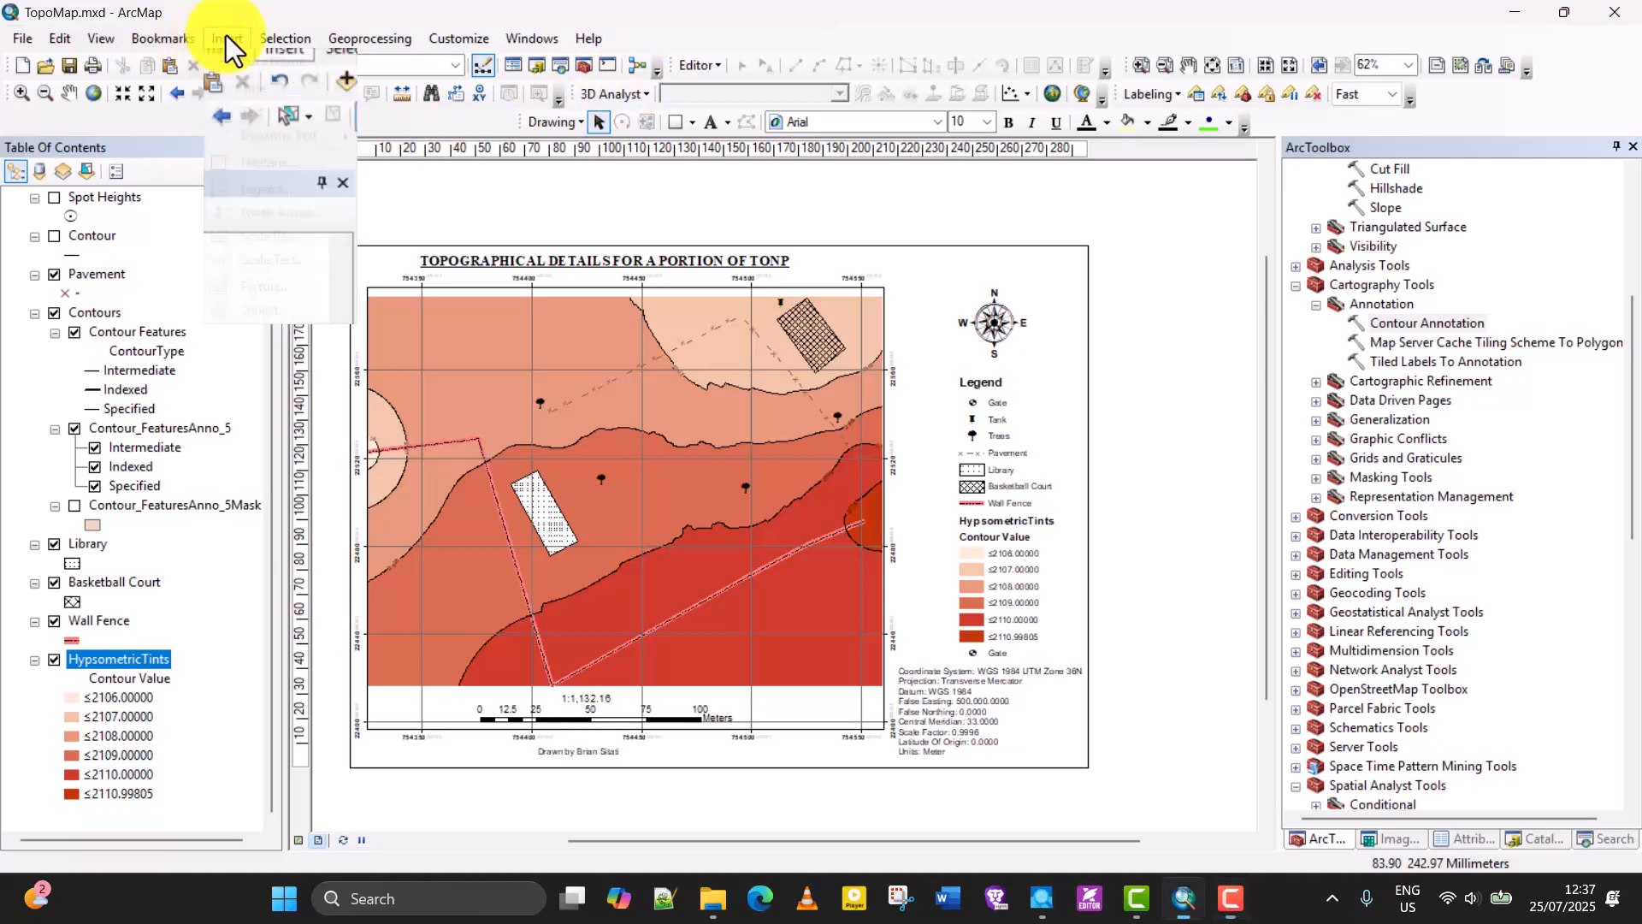
pyautogui.click(226, 36)
pyautogui.moveTo(291, 135)
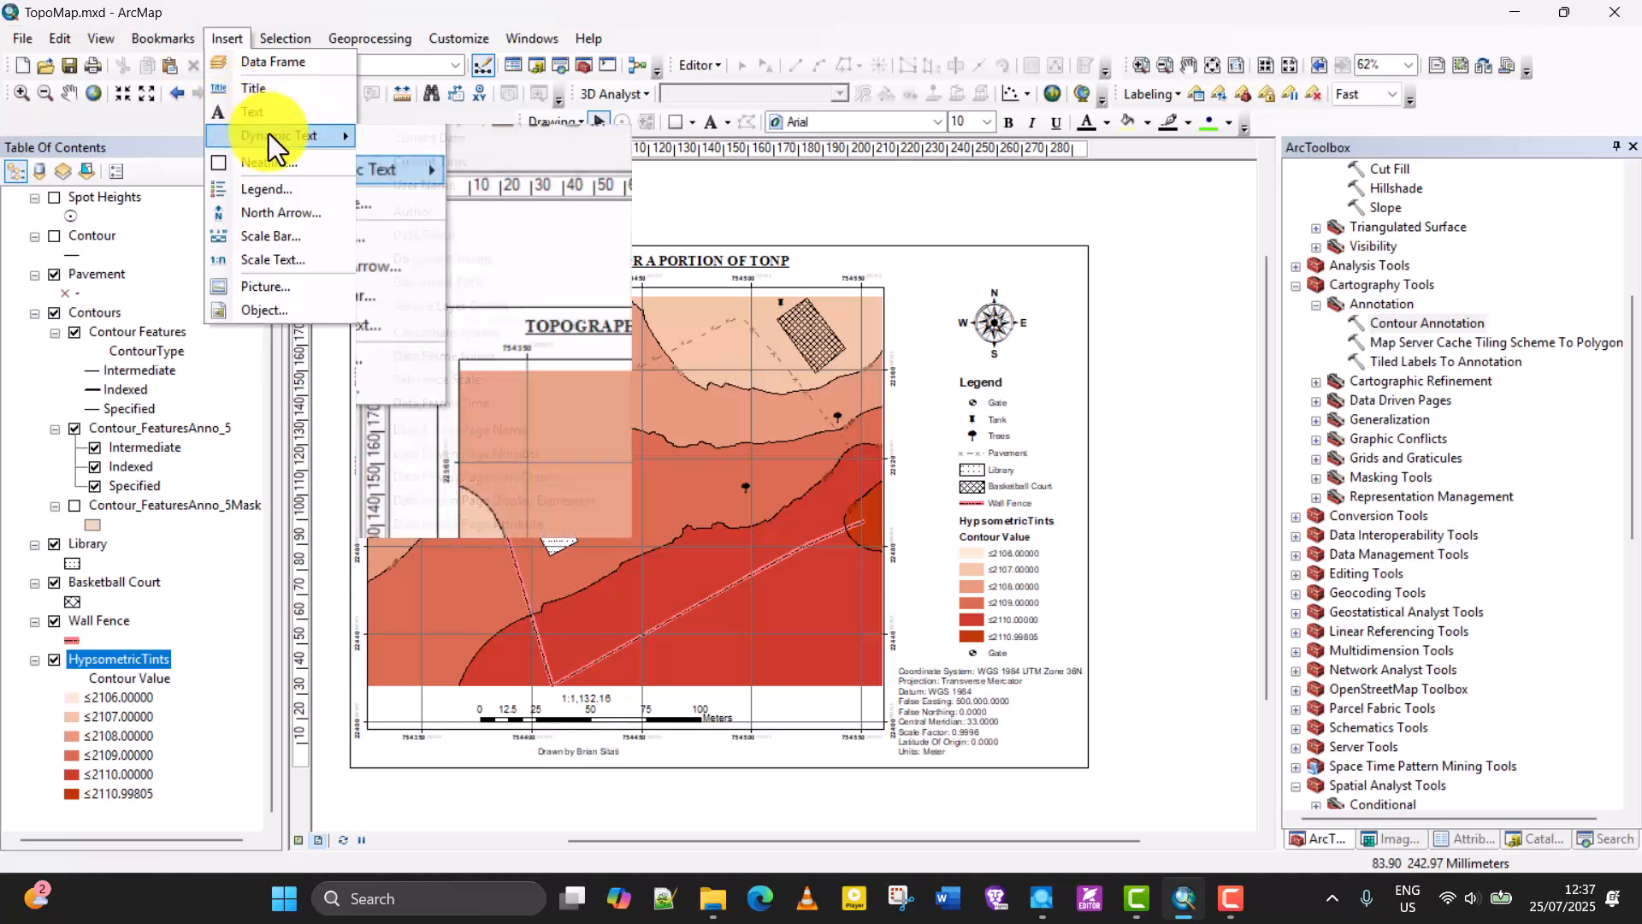
pyautogui.click(449, 141)
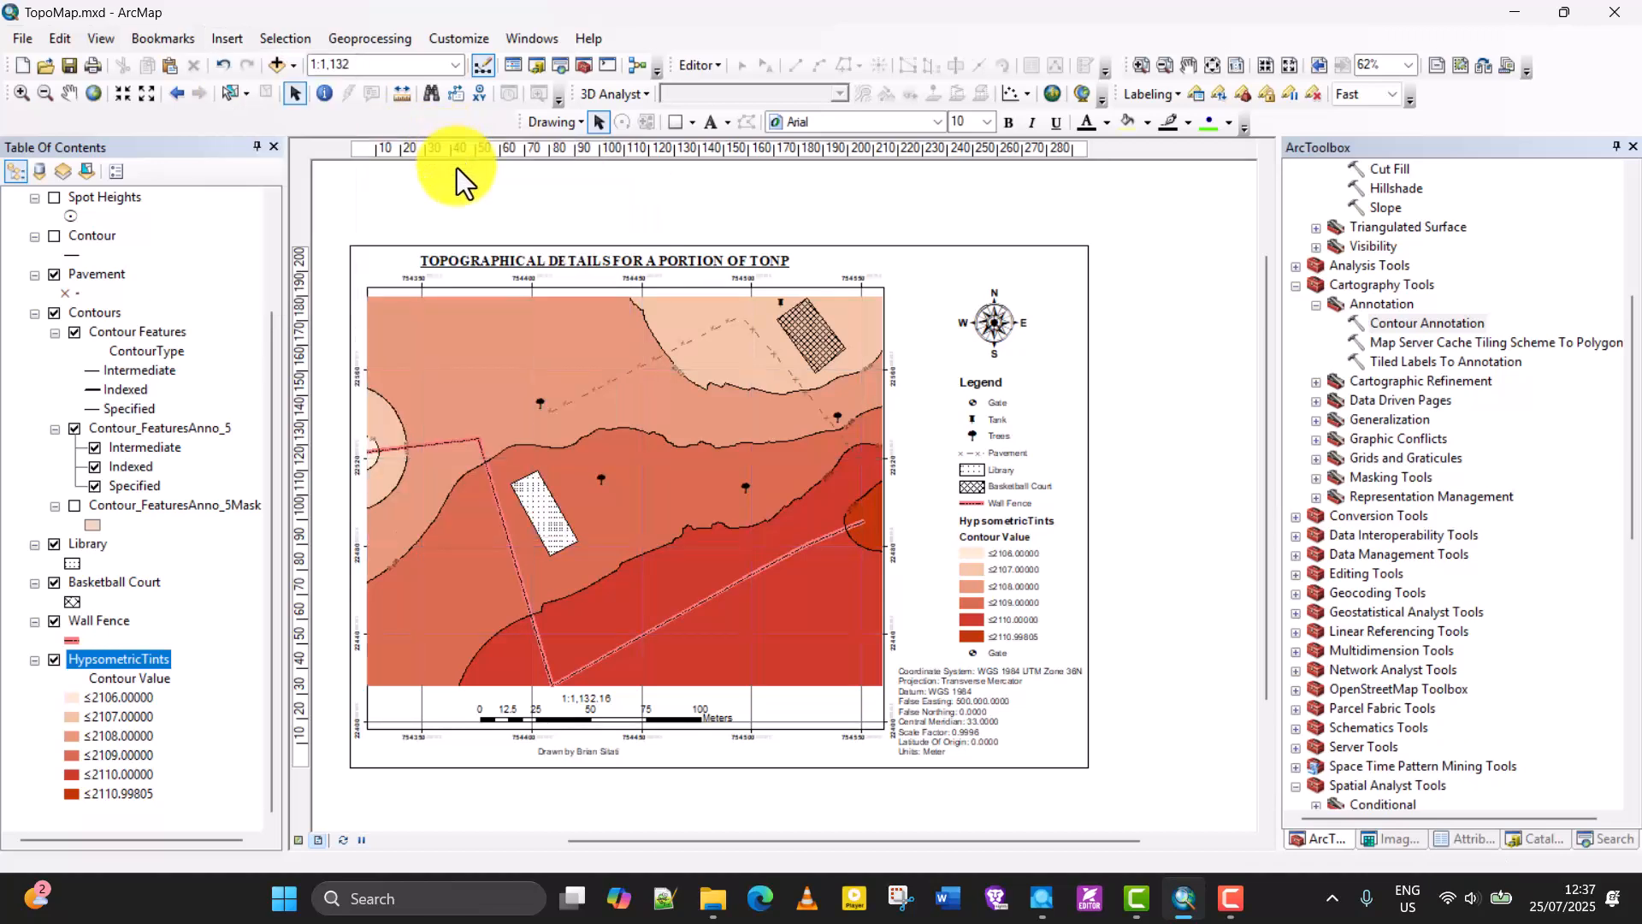
pyautogui.moveTo(806, 504); pyautogui.dragTo(390, 757)
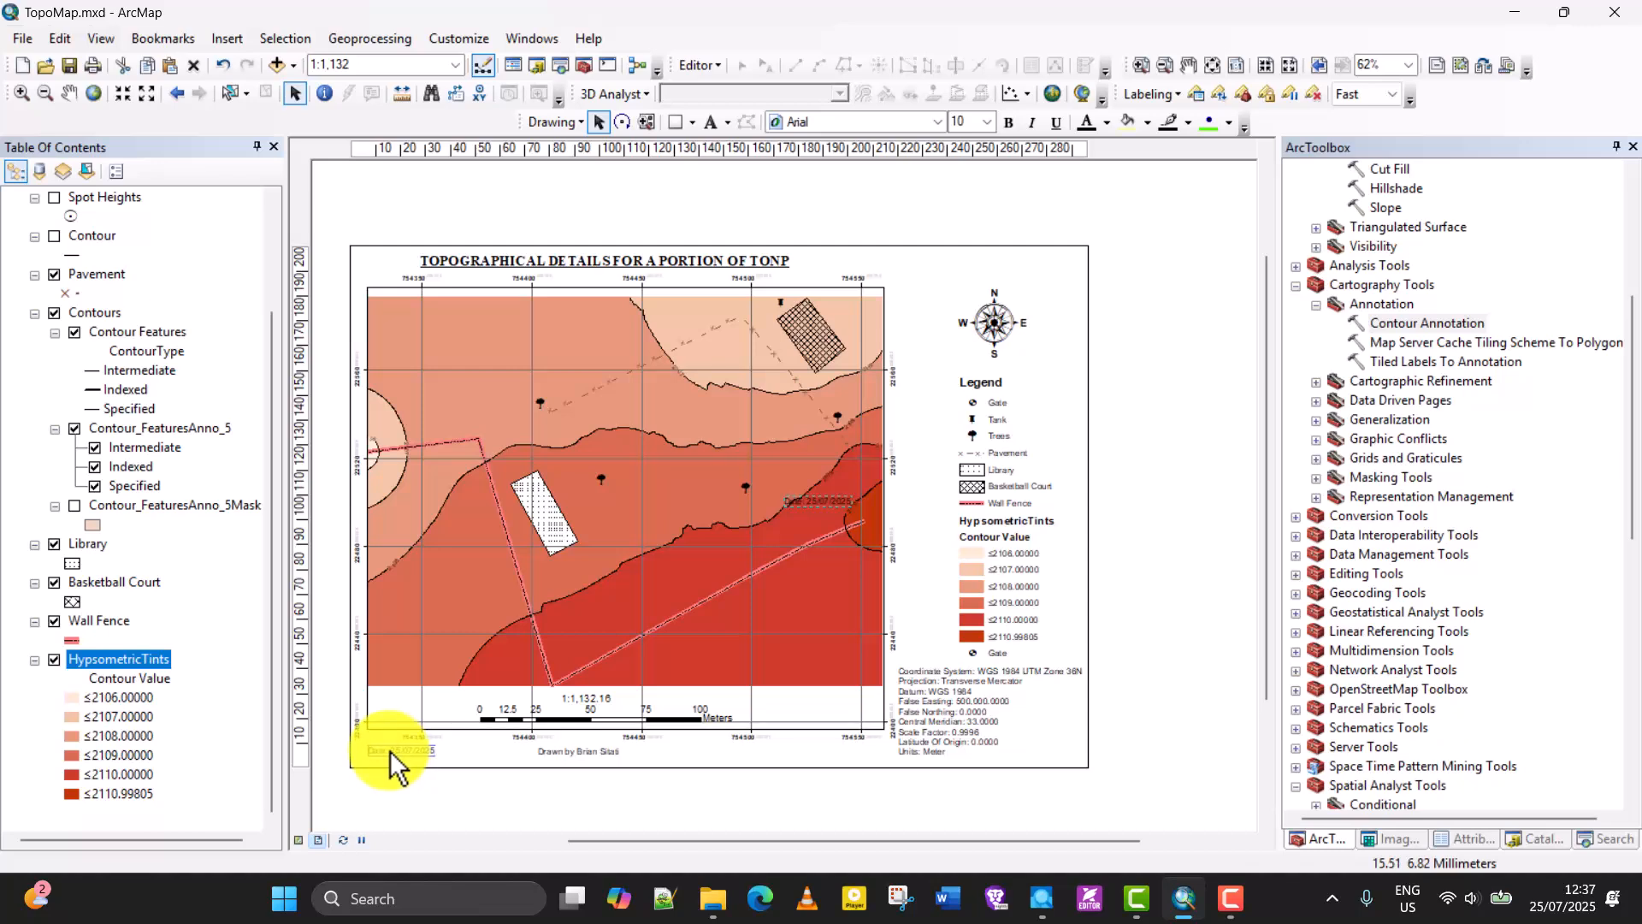
pyautogui.moveTo(388, 750); pyautogui.dragTo(388, 751)
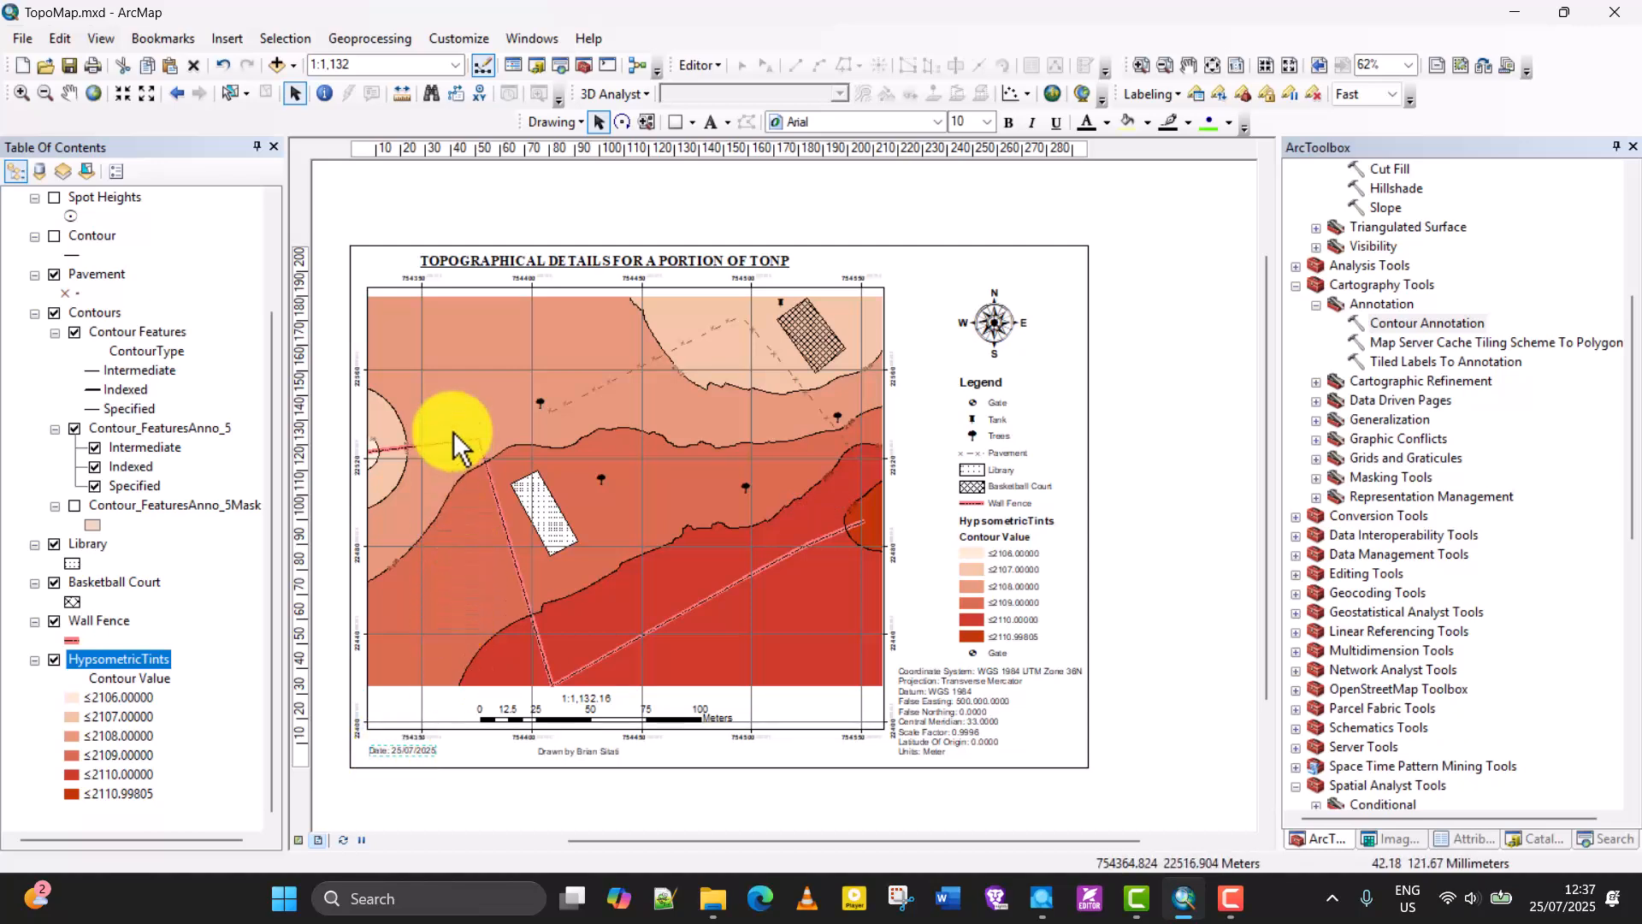
# Add the text "1st Edition" and place it beneath the lower-right corner of the map frame.
pyautogui.click(229, 45)
pyautogui.moveTo(300, 136)
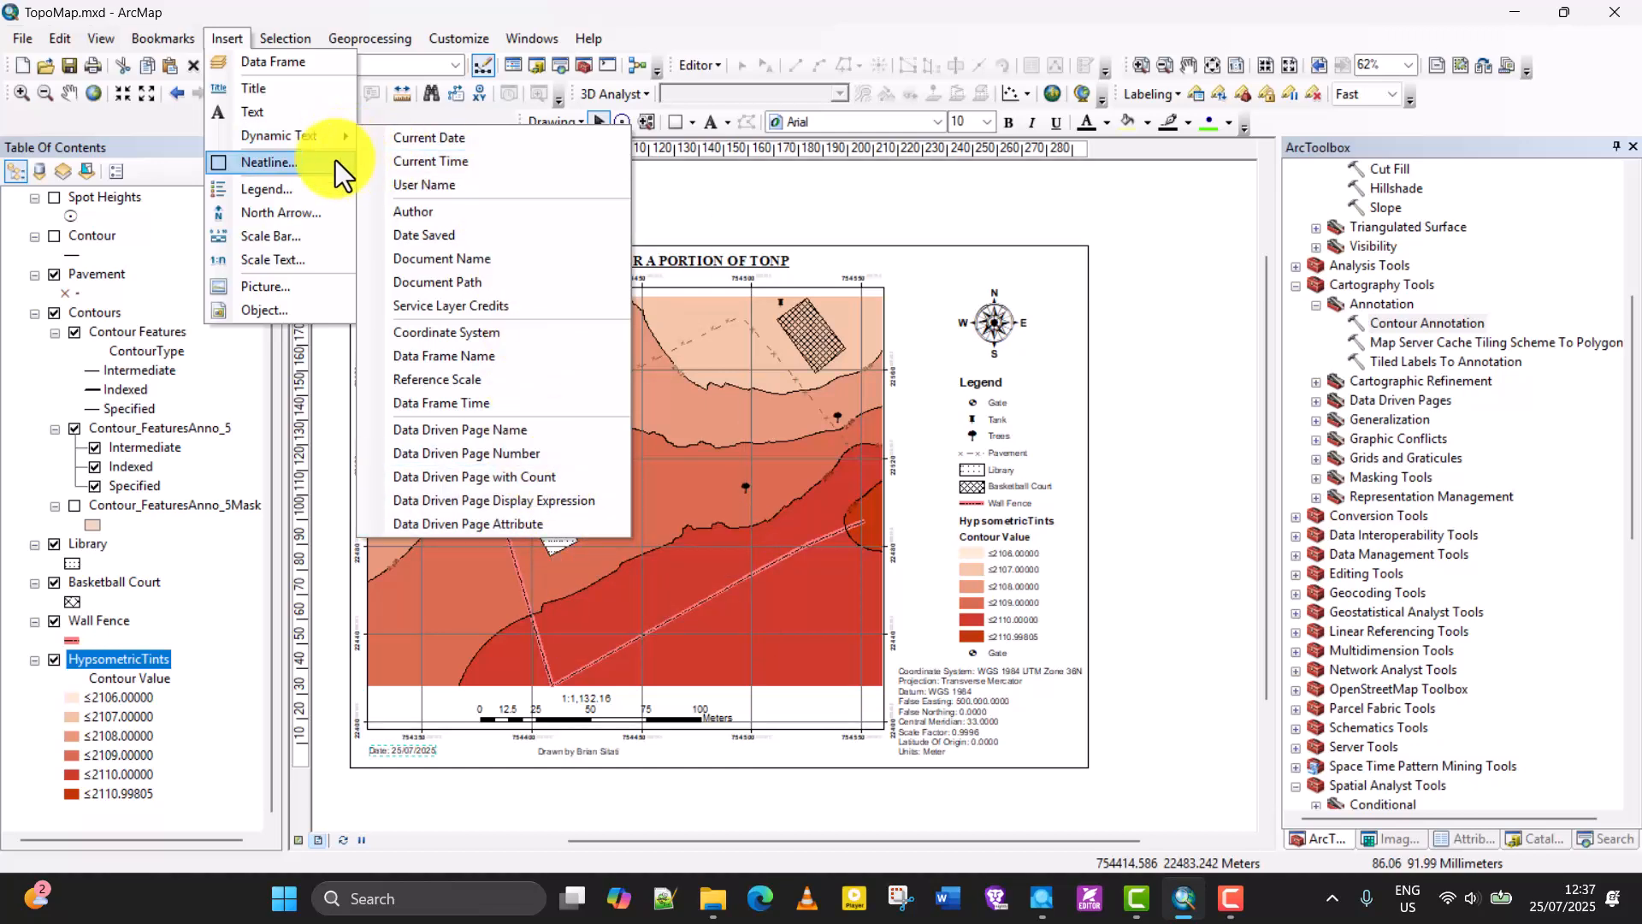
pyautogui.click(286, 120)
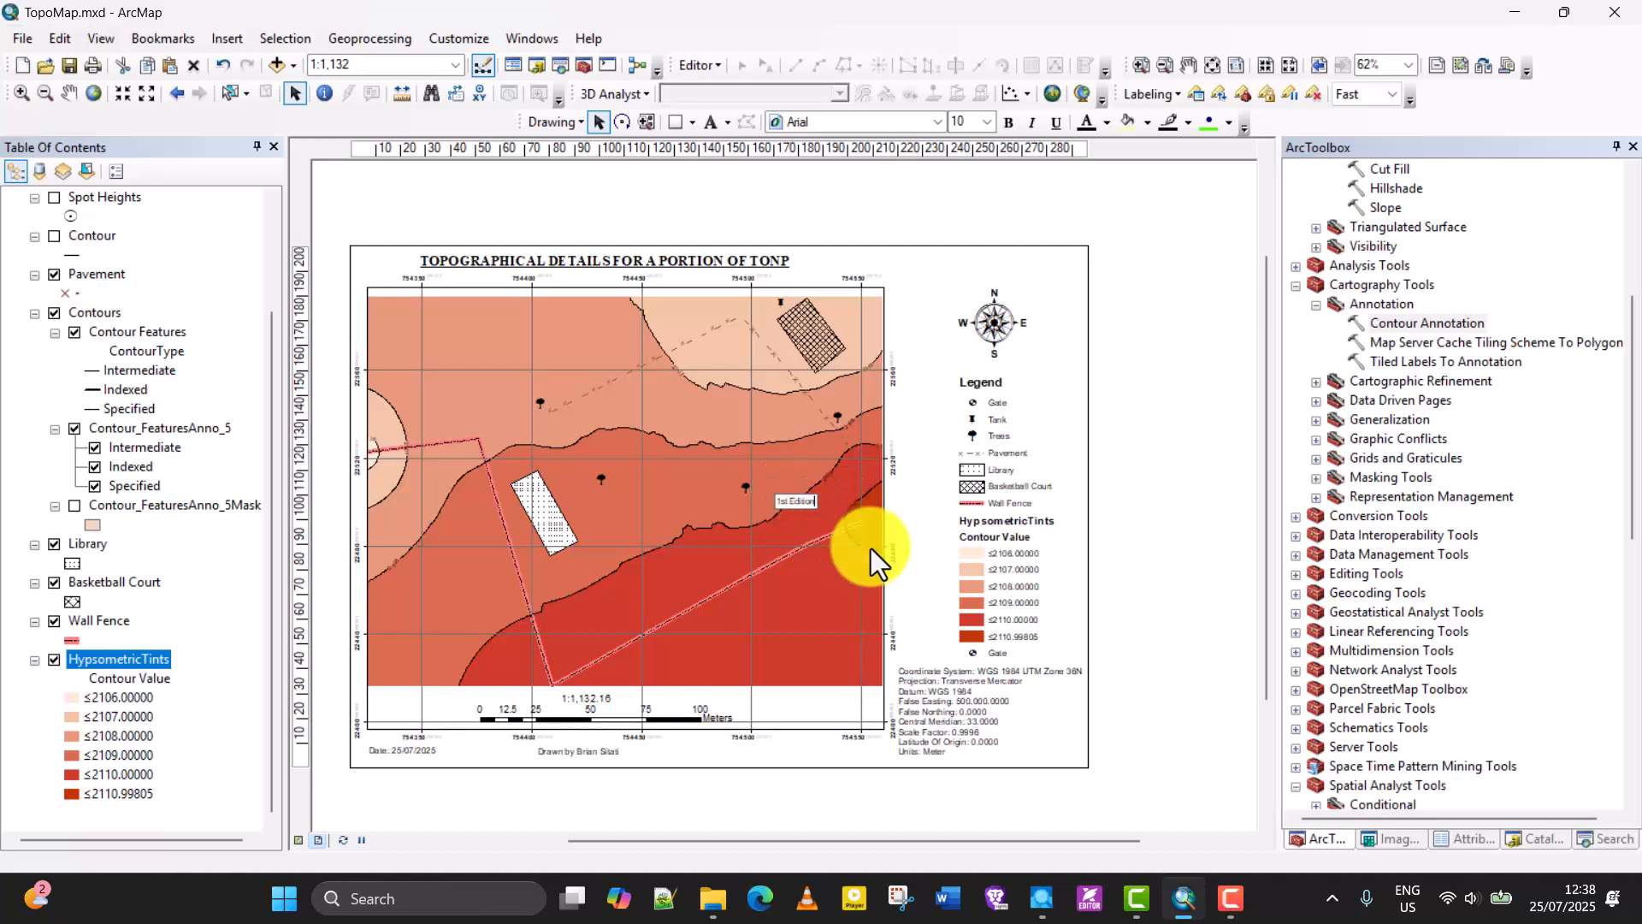
pyautogui.click(777, 502)
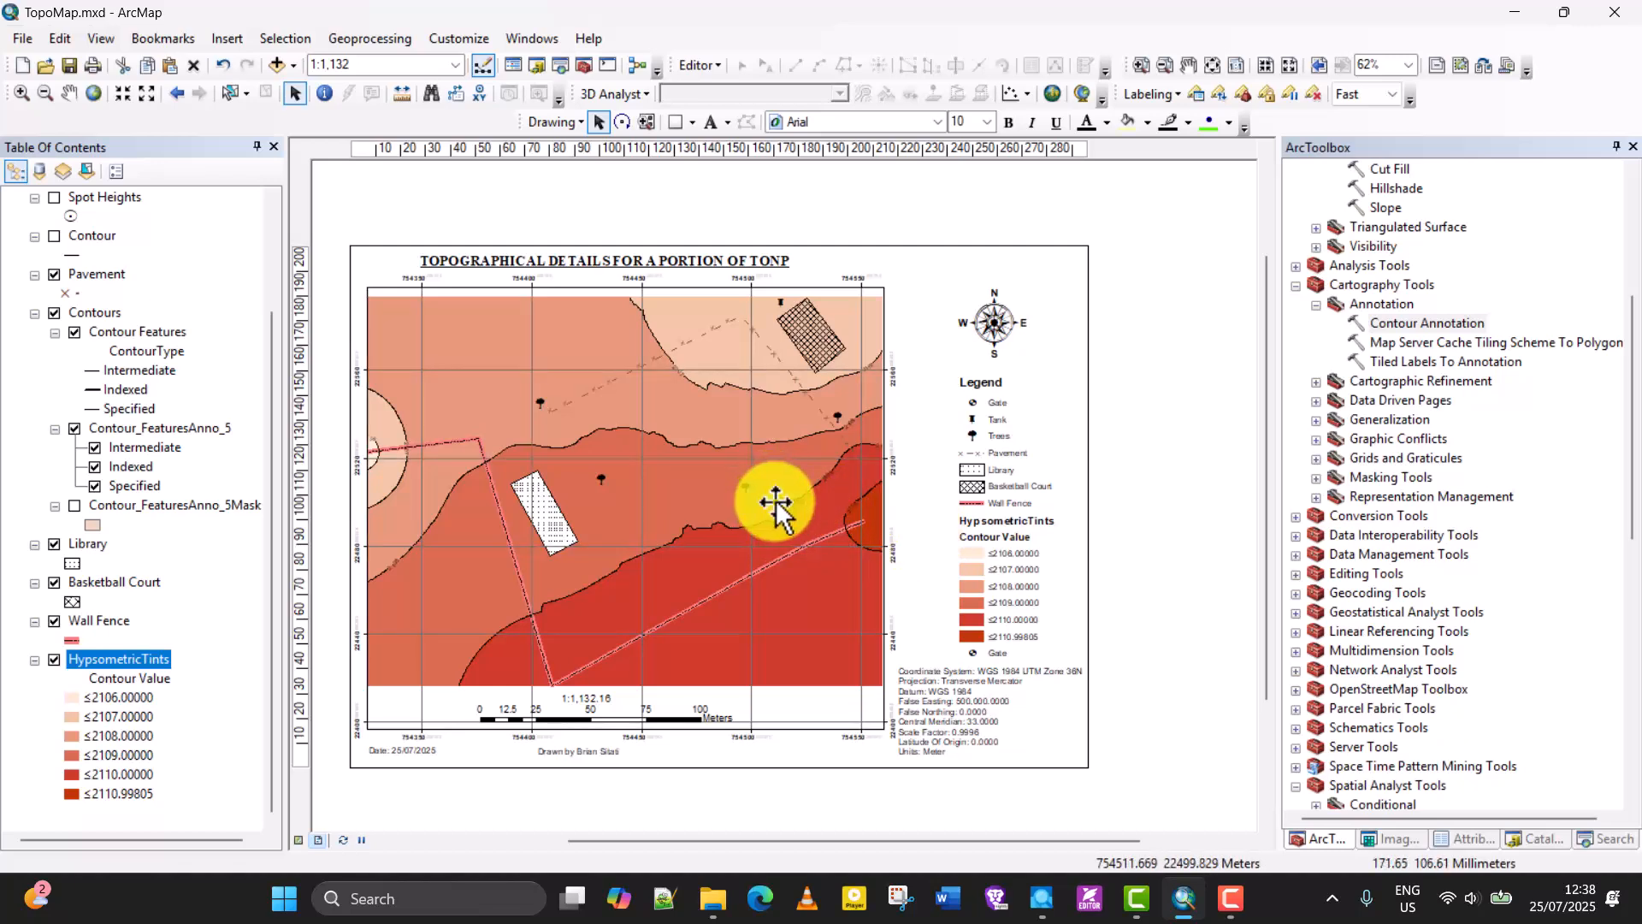
pyautogui.moveTo(794, 751); pyautogui.dragTo(847, 753)
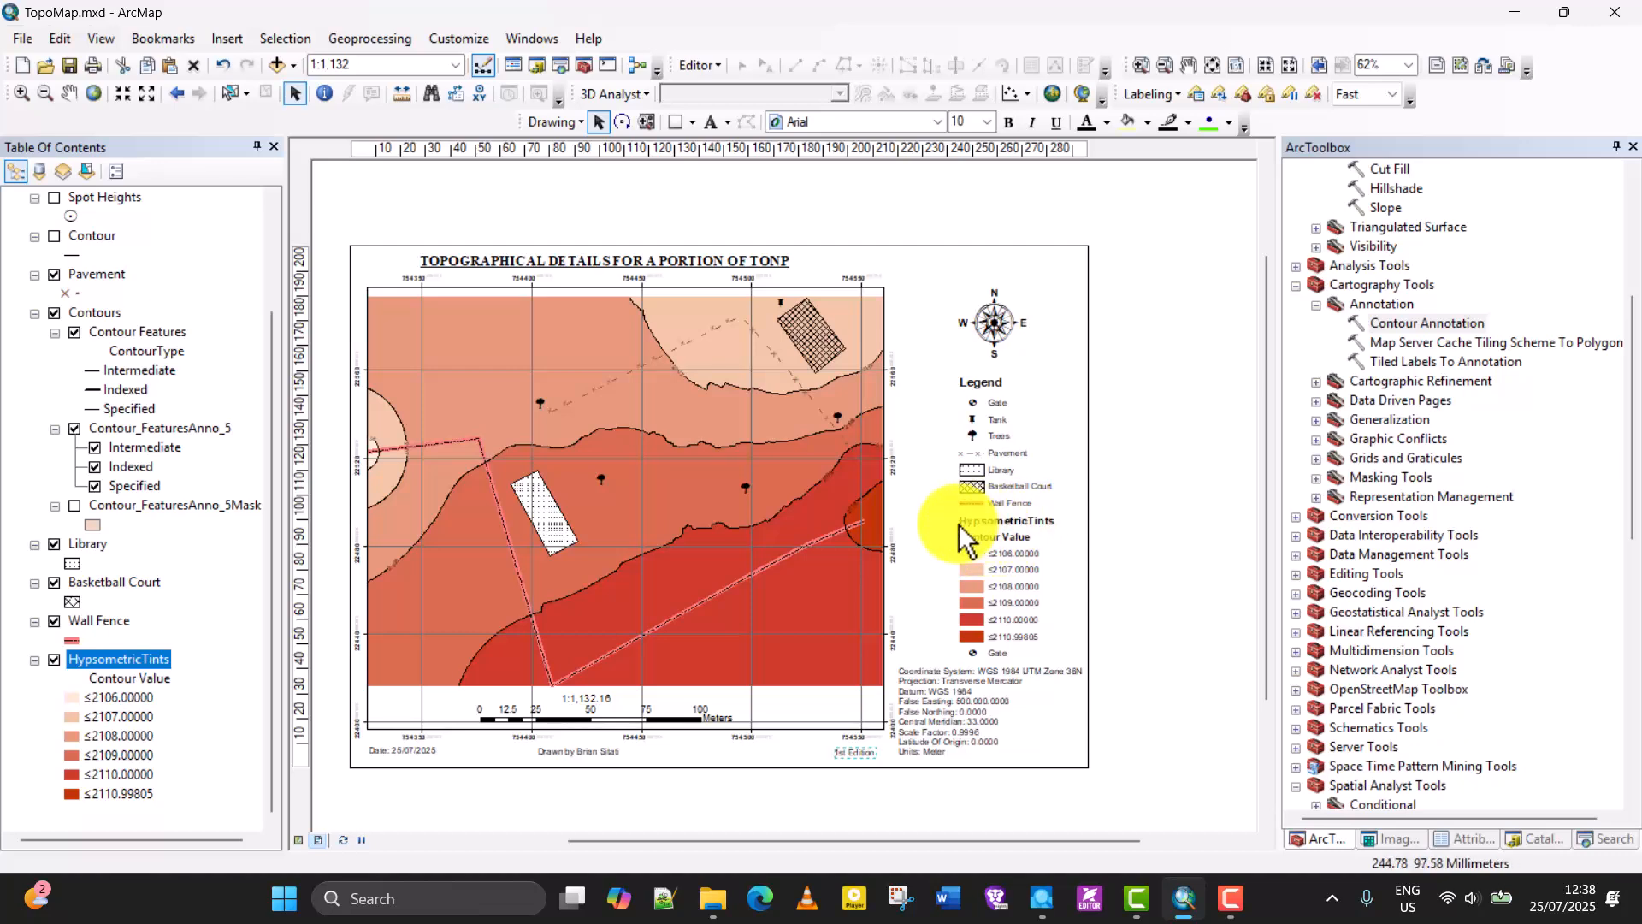
# Convert the map legend to graphics and ungroup it into separate elements.
pyautogui.click(1002, 520)
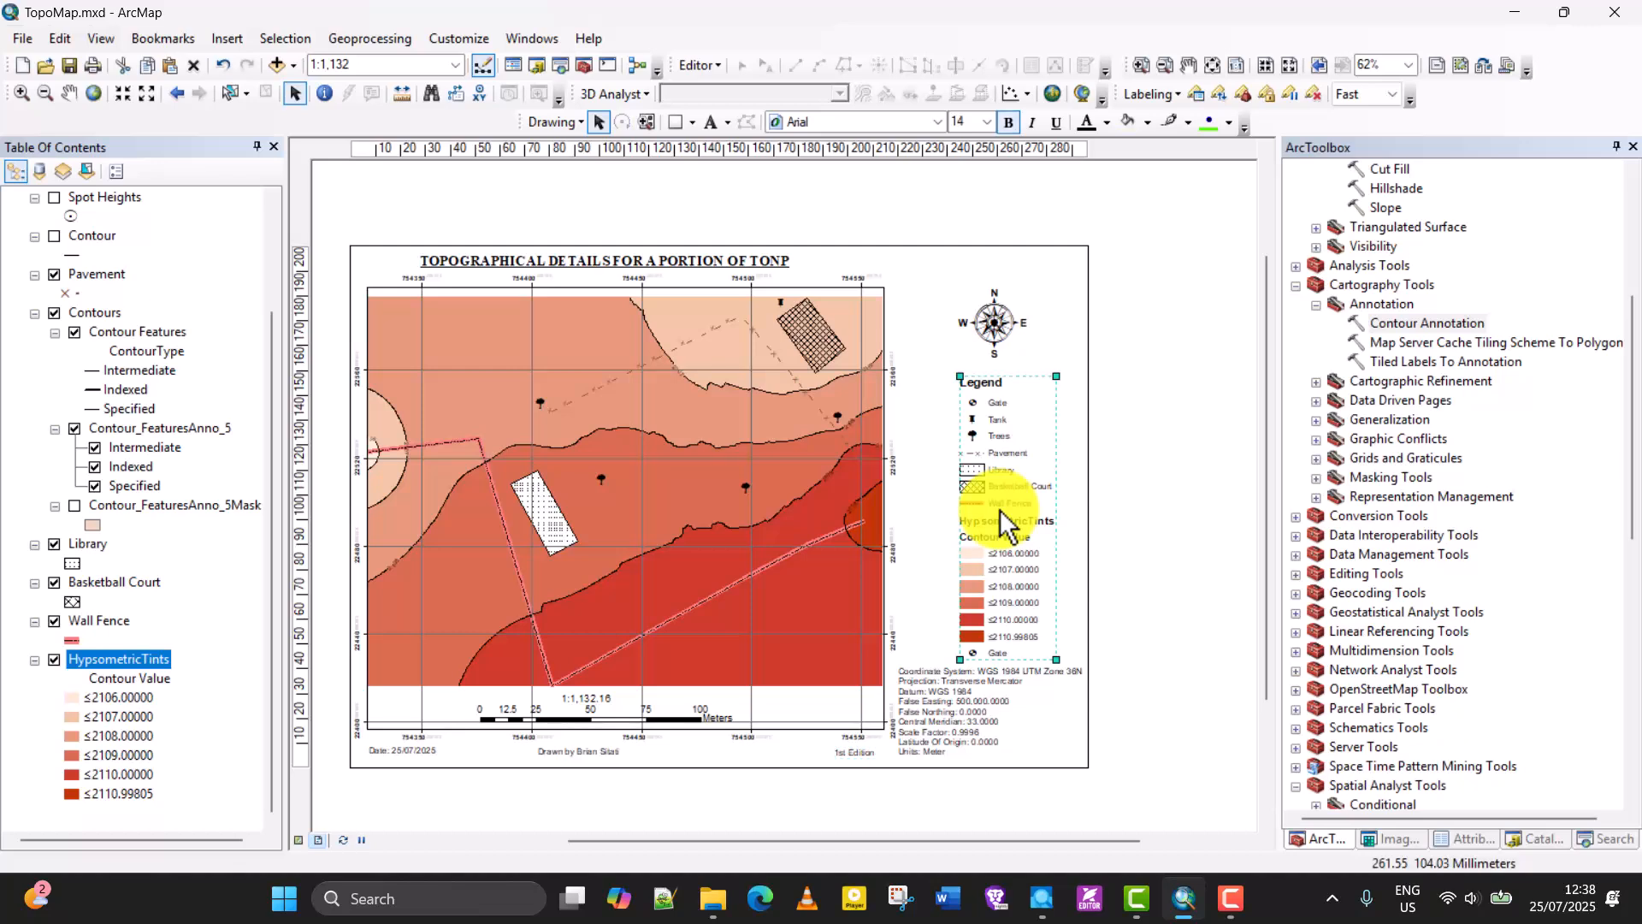
pyautogui.rightClick(1003, 518)
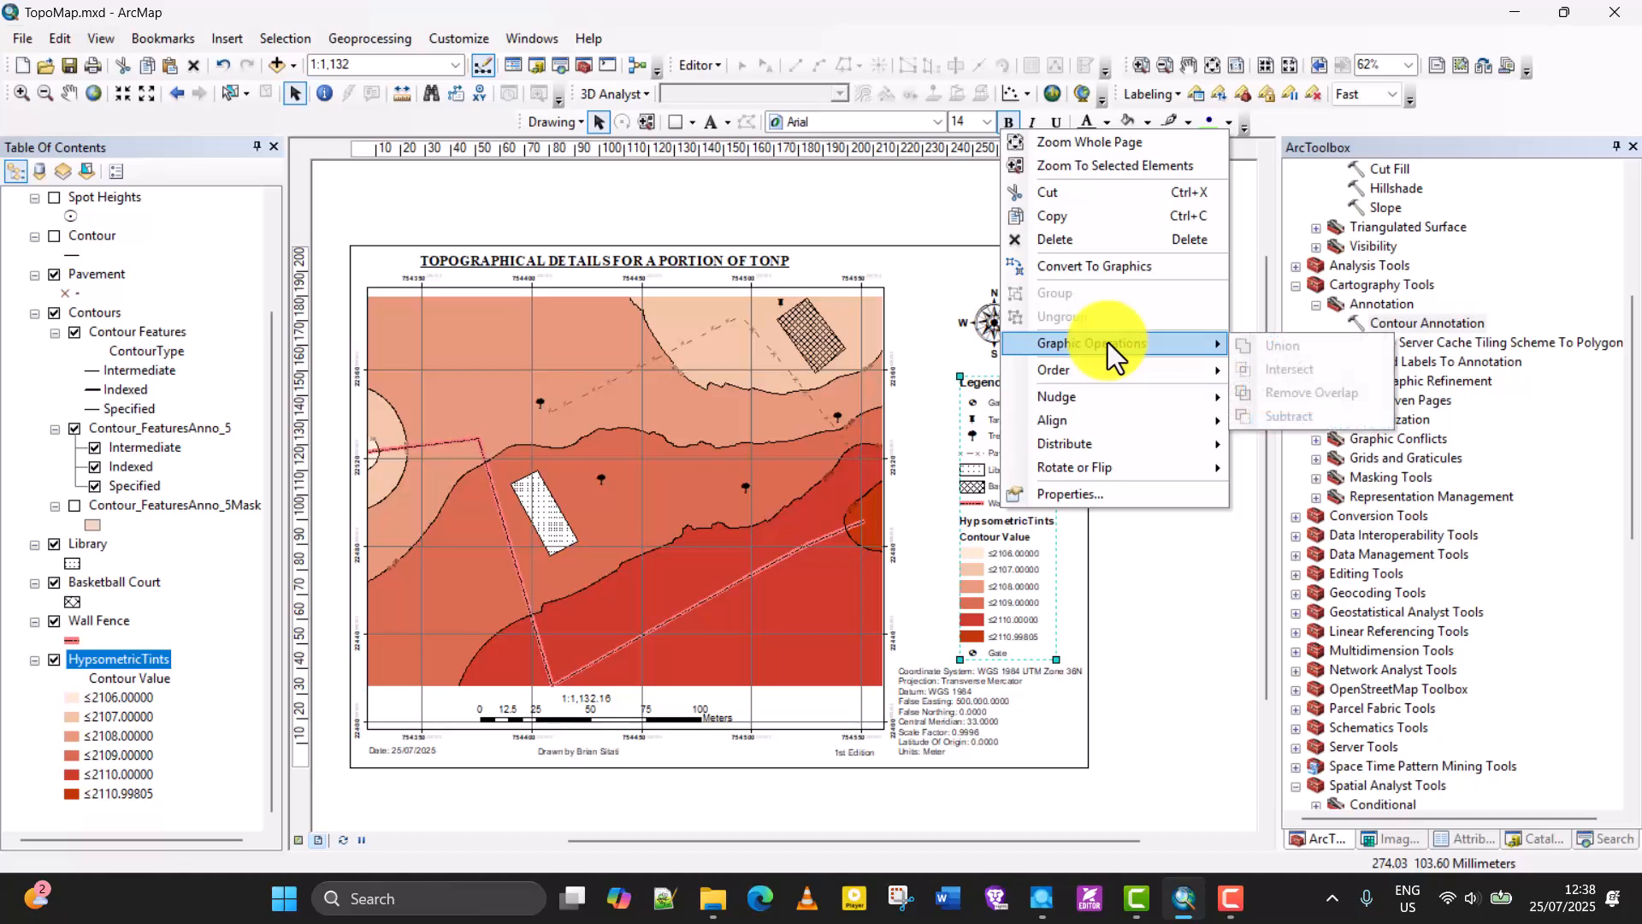
pyautogui.click(1119, 265)
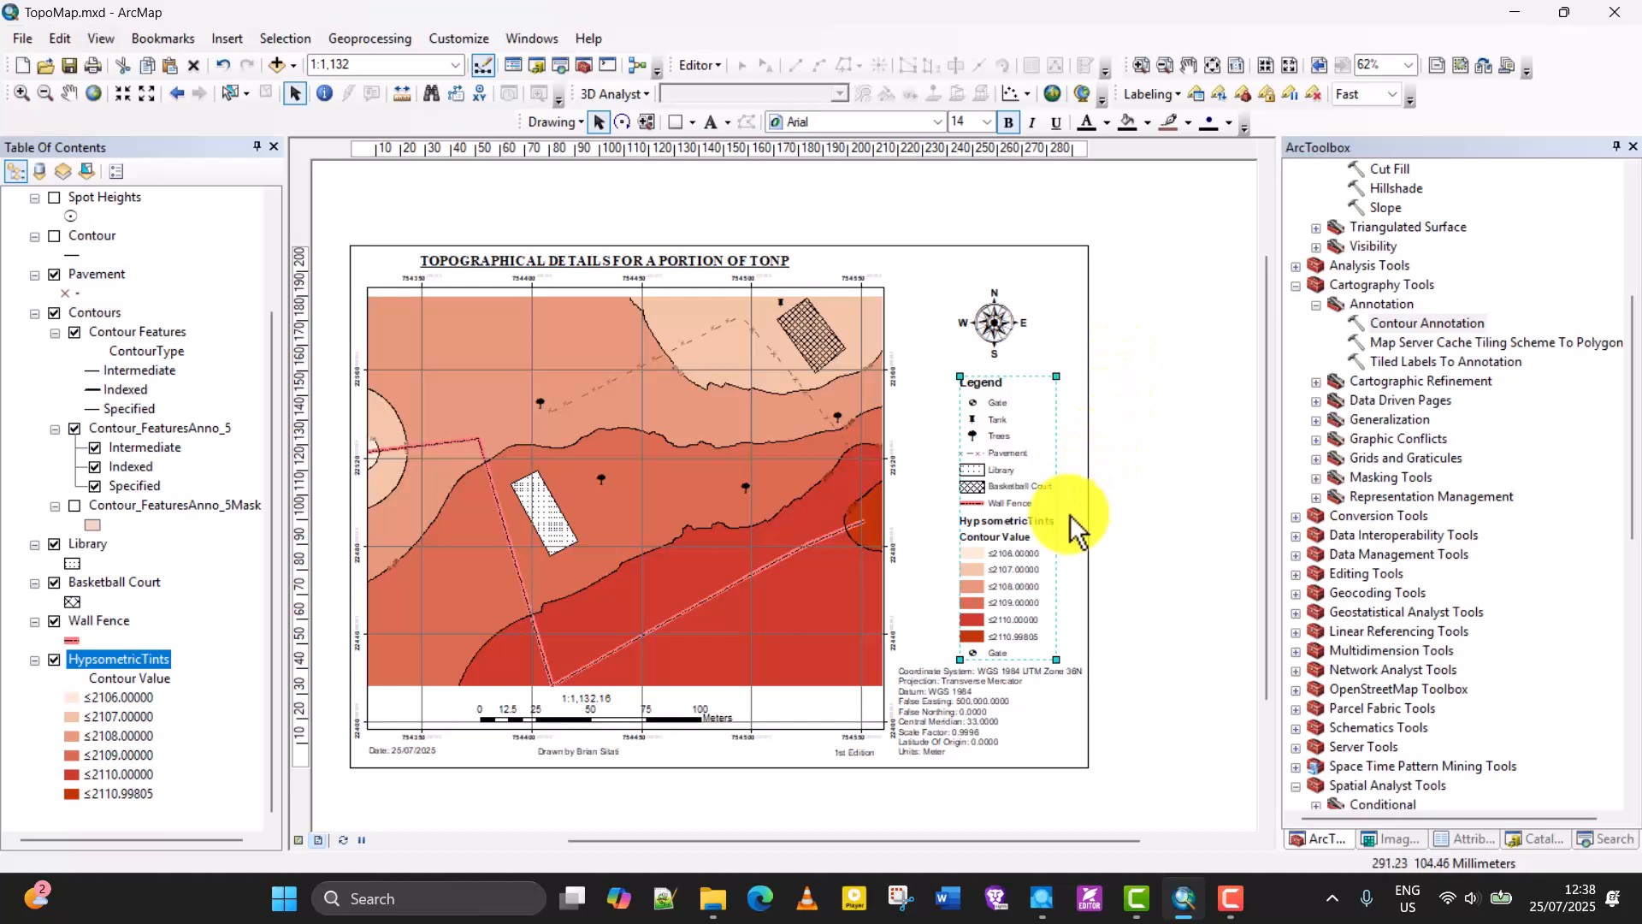
pyautogui.scroll(-2, 1045, 578)
pyautogui.scroll(2, 1045, 578)
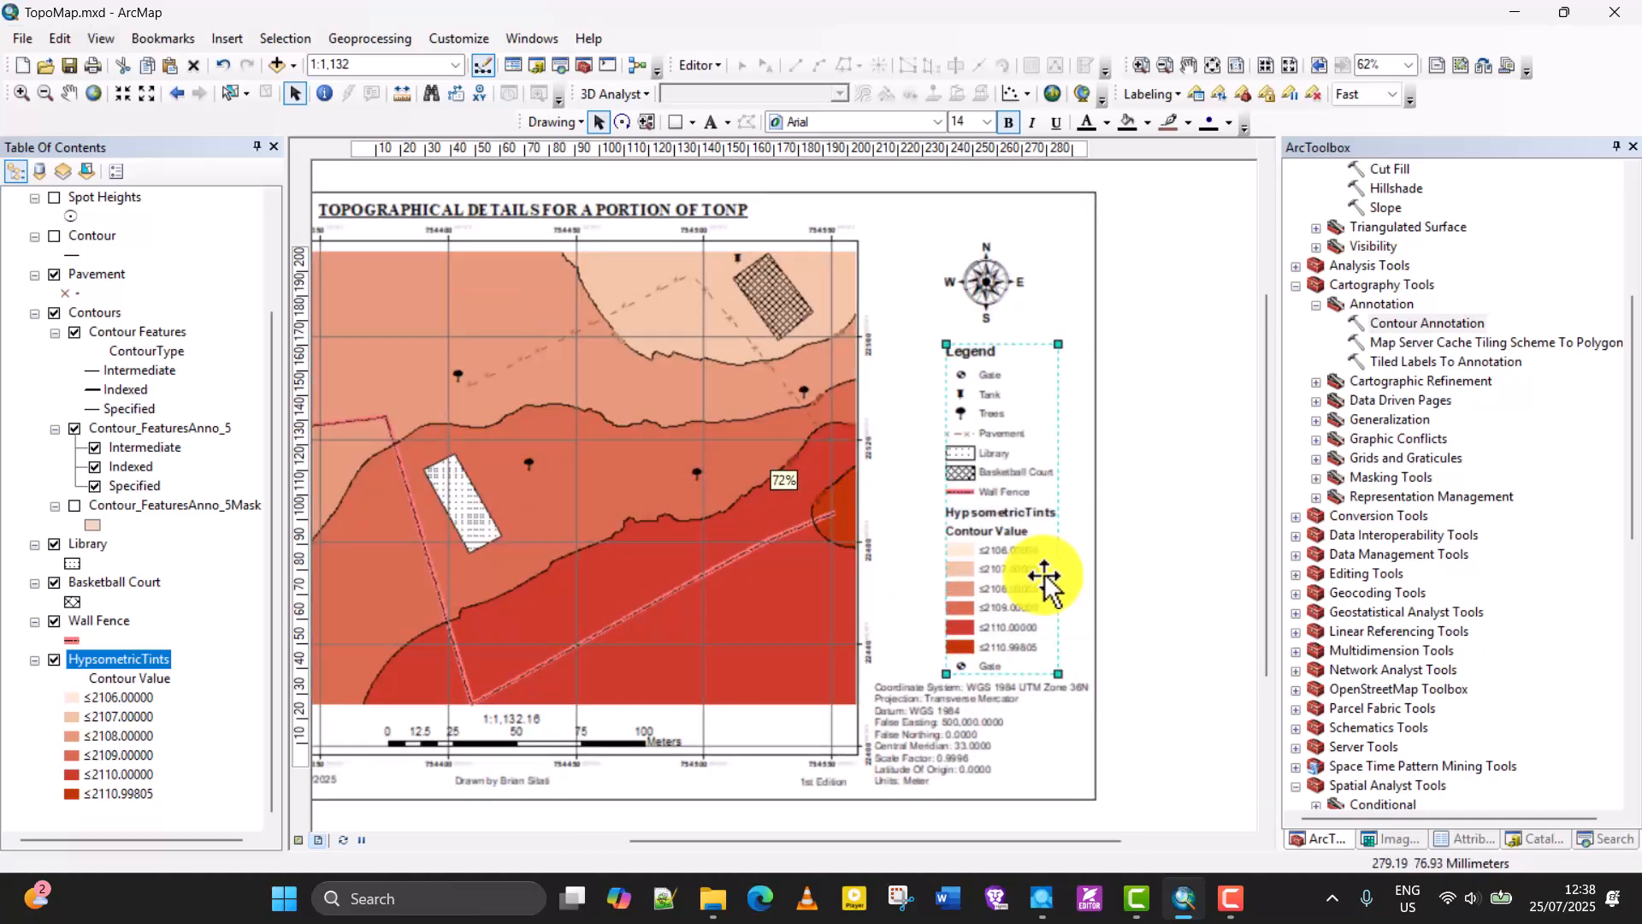
pyautogui.scroll(1, 1045, 578)
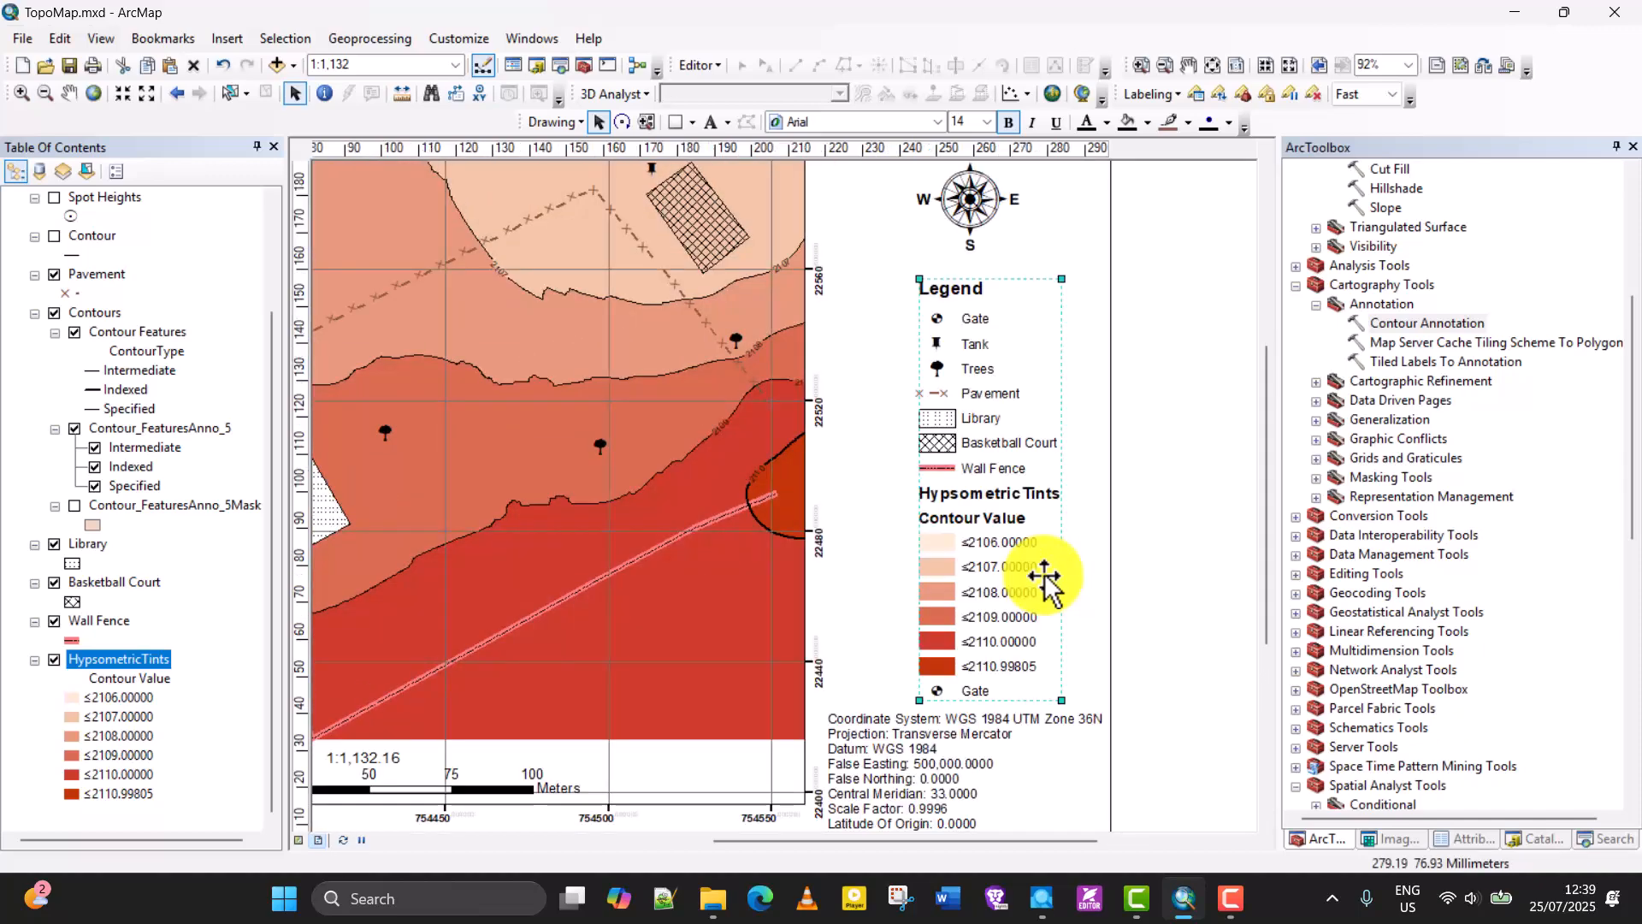
pyautogui.rightClick(991, 392)
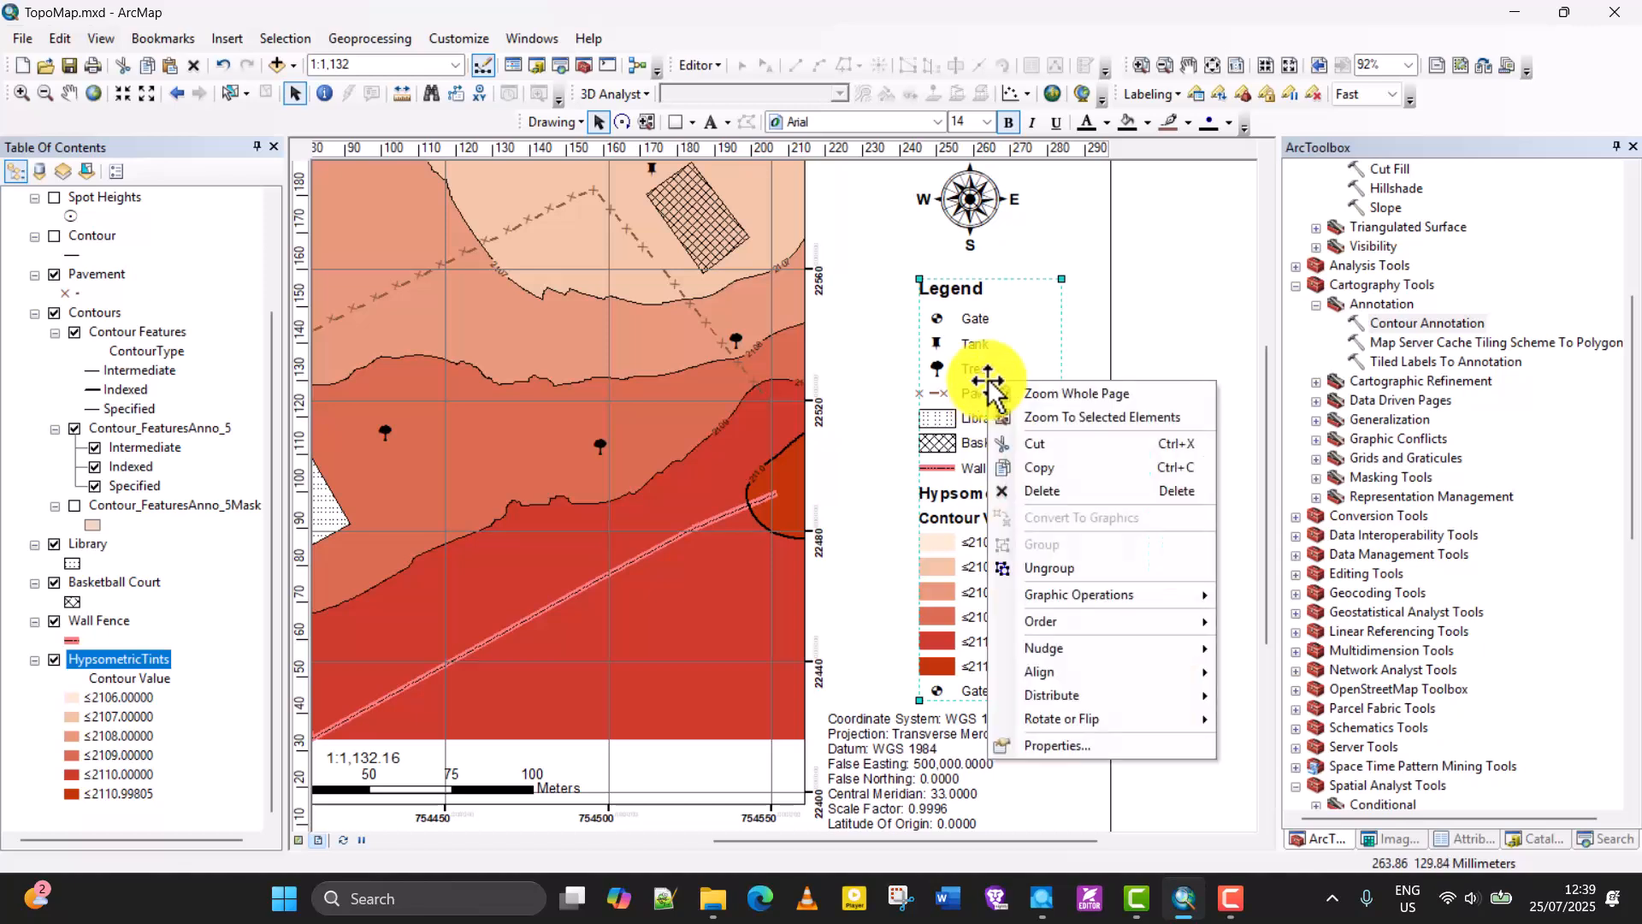
pyautogui.click(1054, 558)
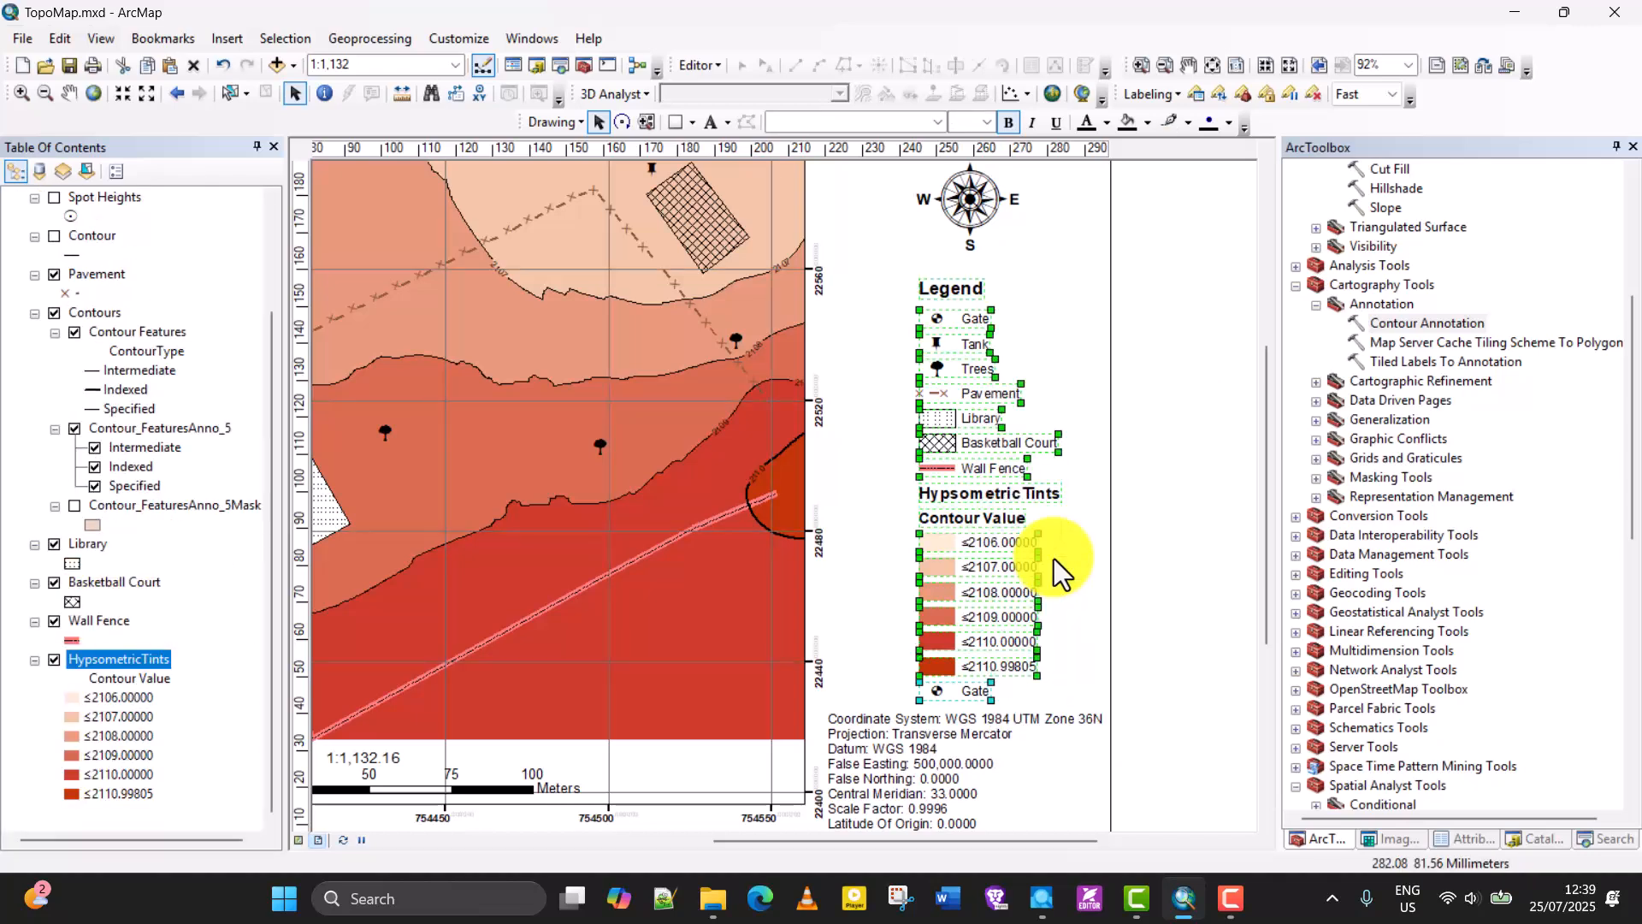
pyautogui.click(1172, 535)
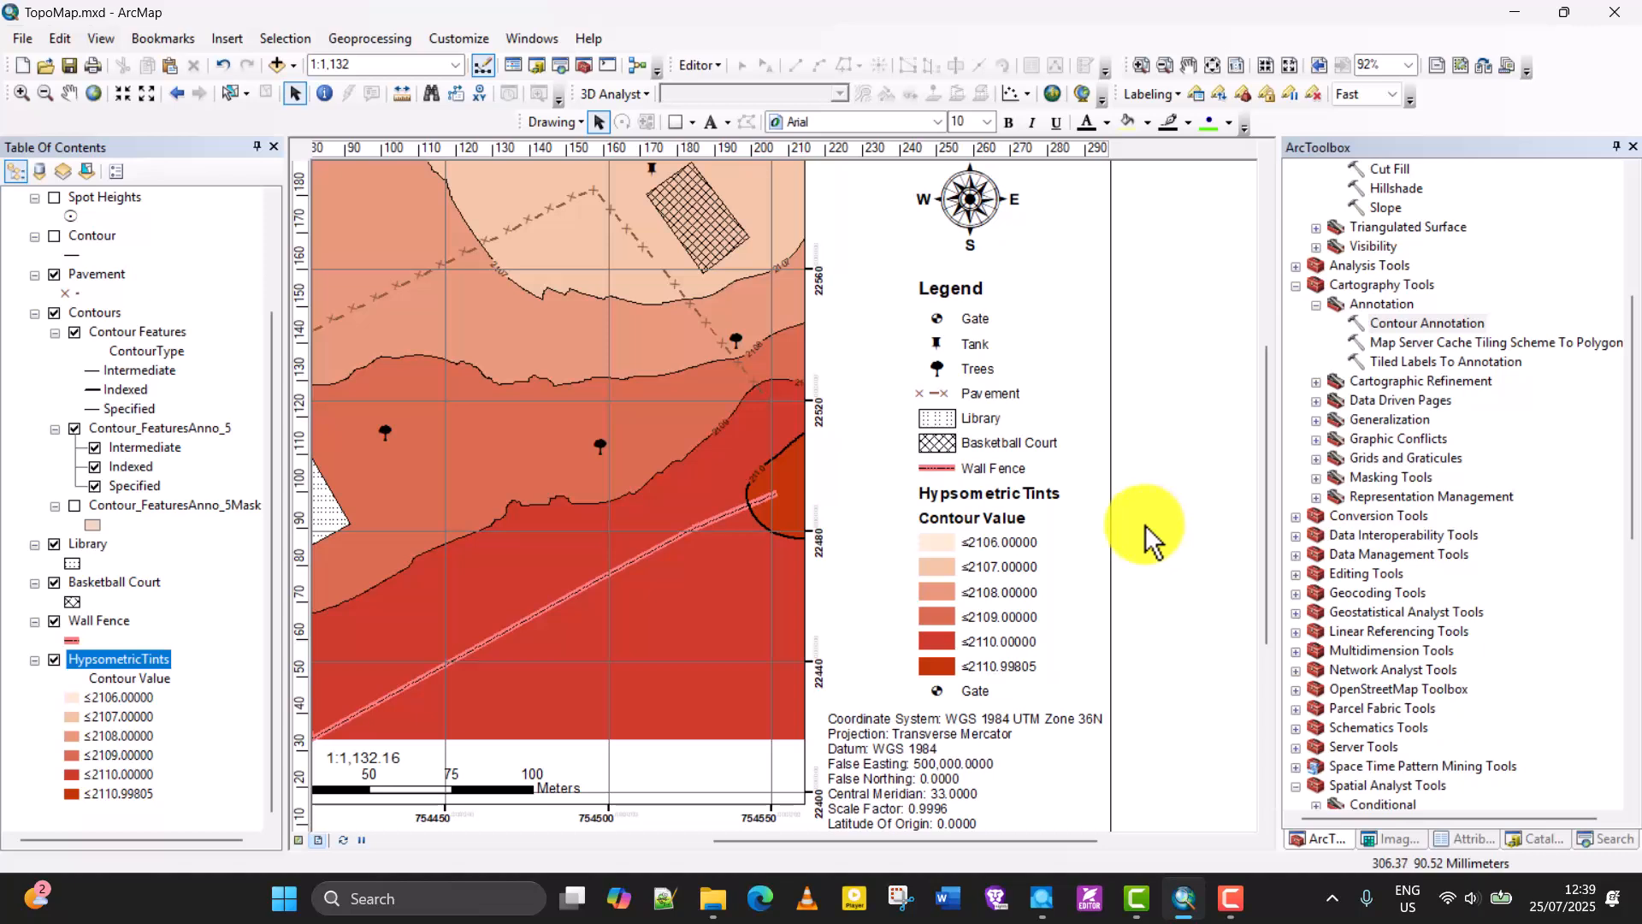
# Delete the "Contour Value" heading from the legend.
pyautogui.click(1004, 499)
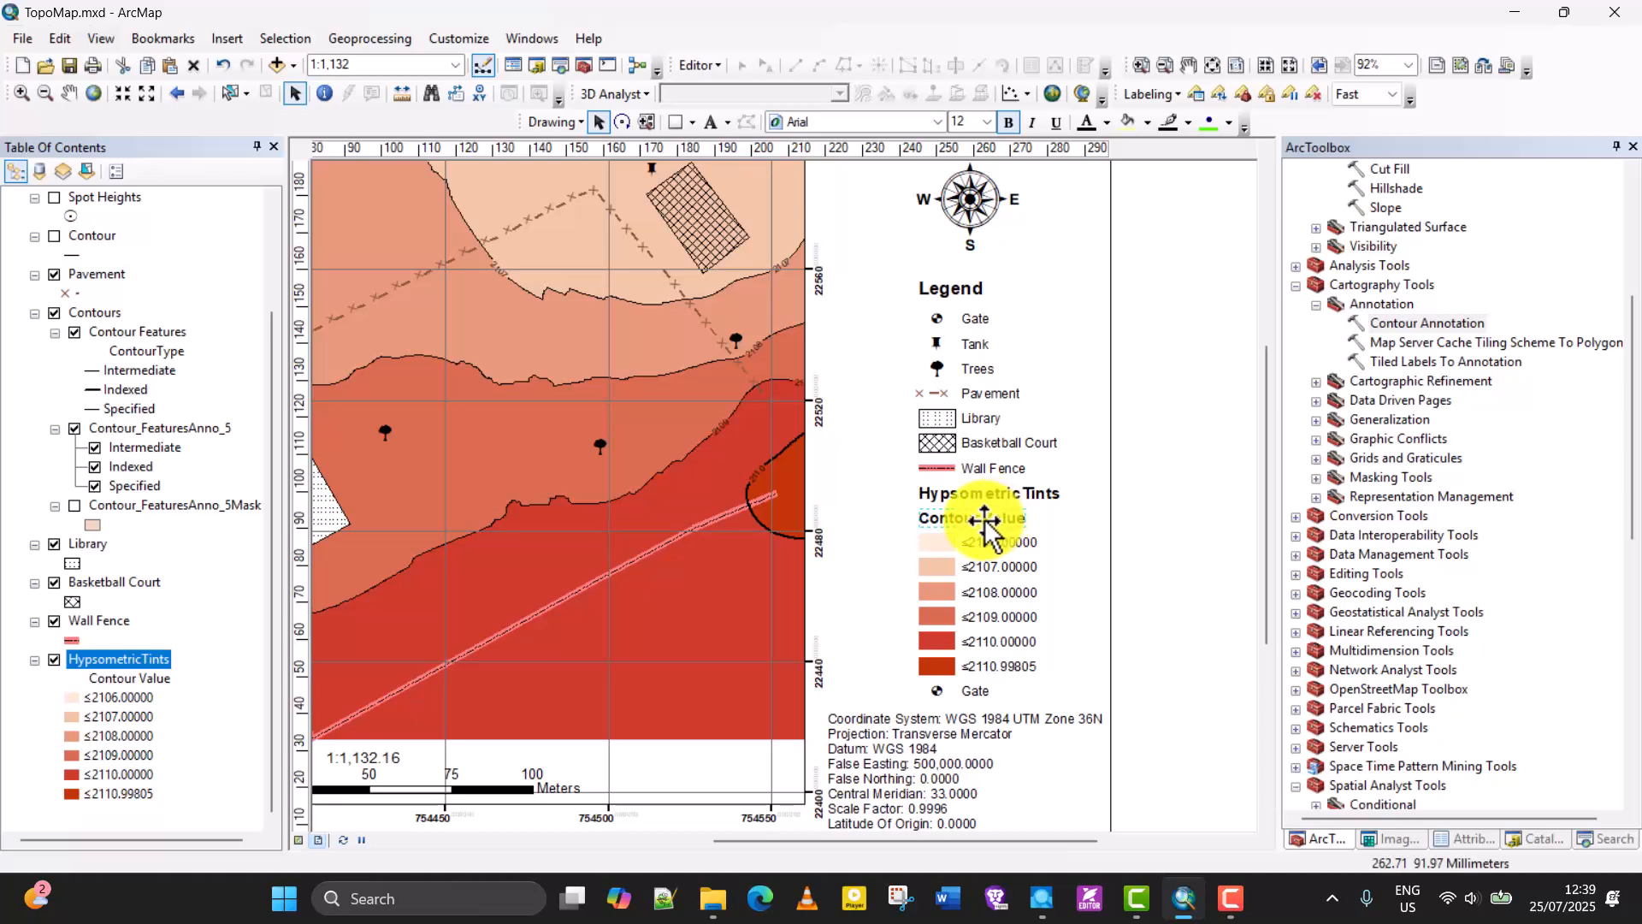
pyautogui.rightClick(984, 524)
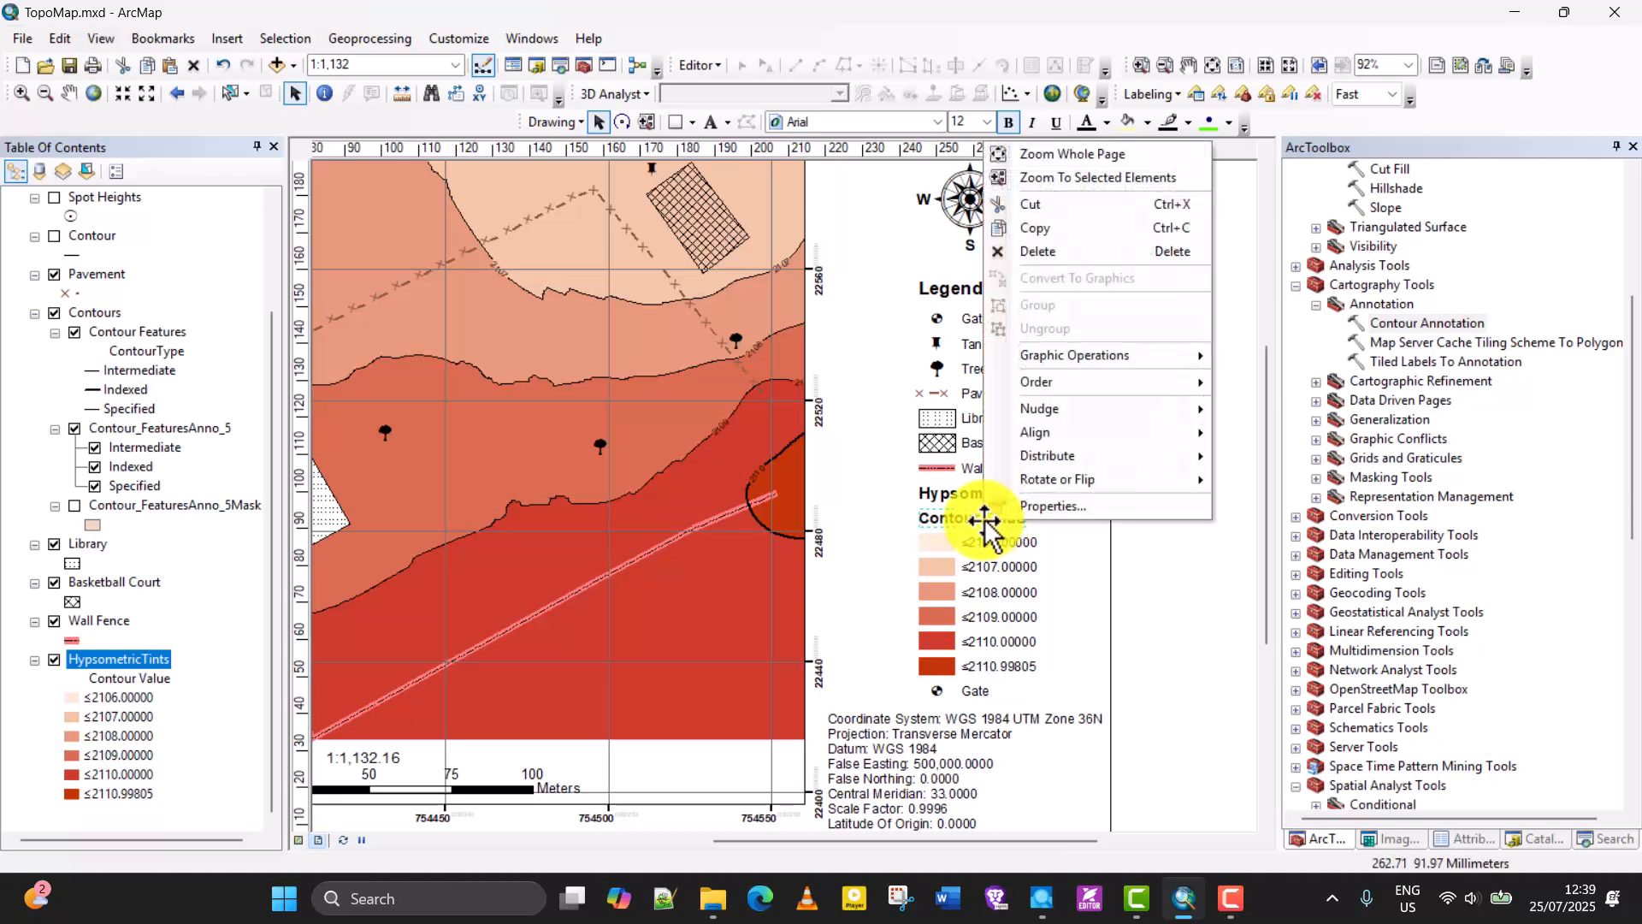
pyautogui.click(1054, 264)
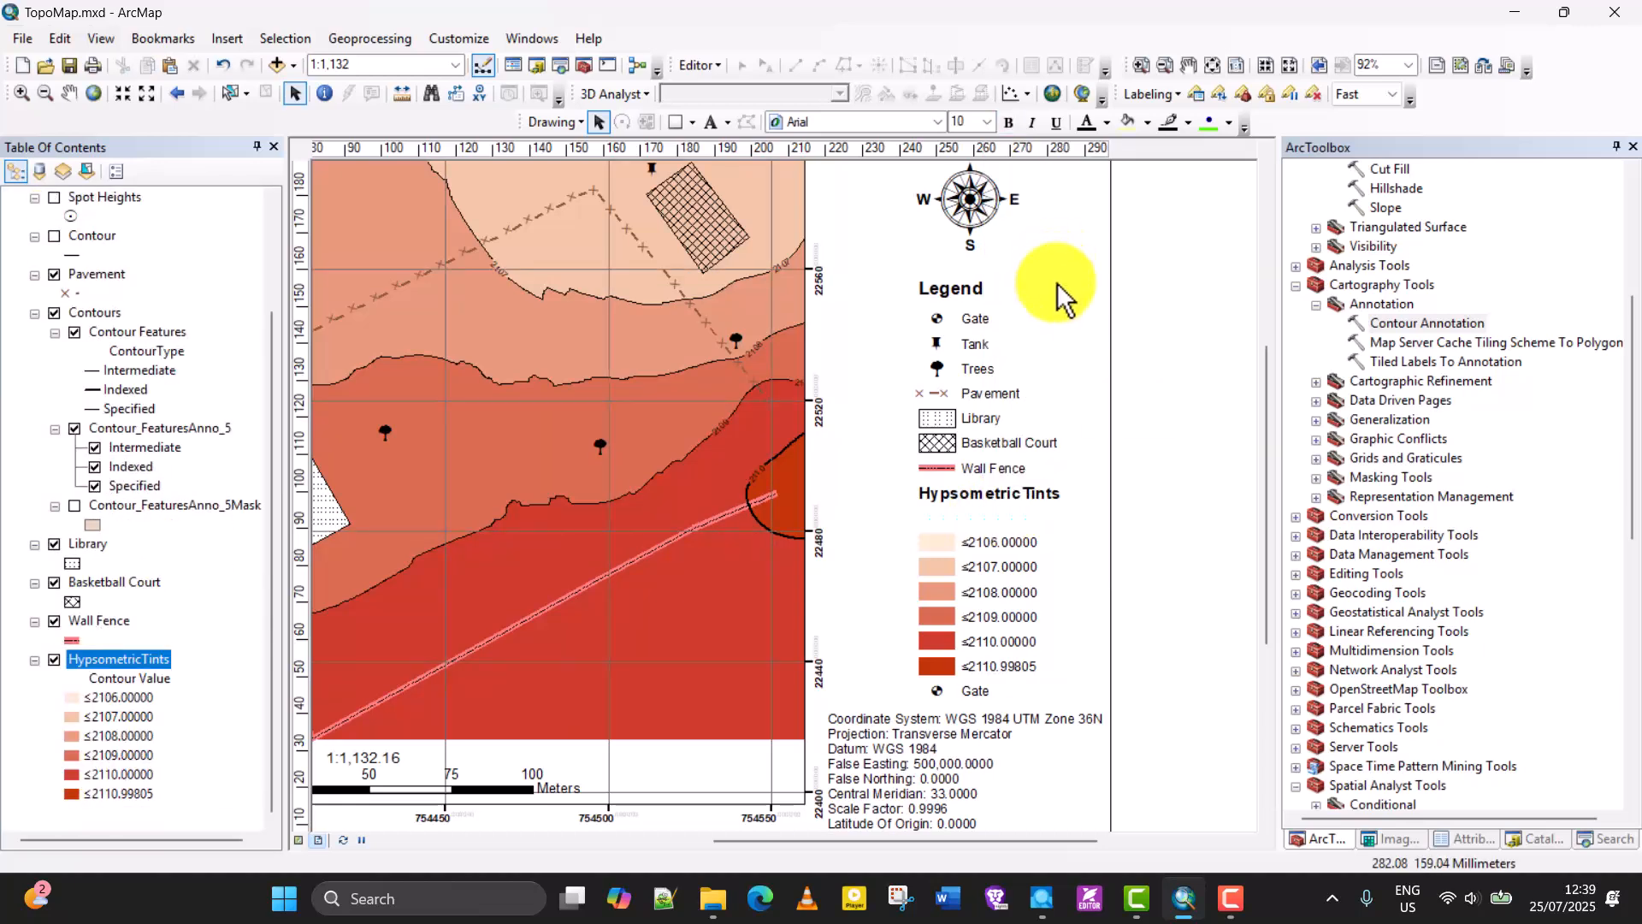
# Move the tint class entries and the bottom Gate entry up to close the gap under the Hypsometric Tints heading.
pyautogui.click(1179, 550)
pyautogui.moveTo(881, 525)
pyautogui.mouseDown()
pyautogui.moveTo(1034, 634)
pyautogui.moveTo(1063, 709)
pyautogui.mouseUp()
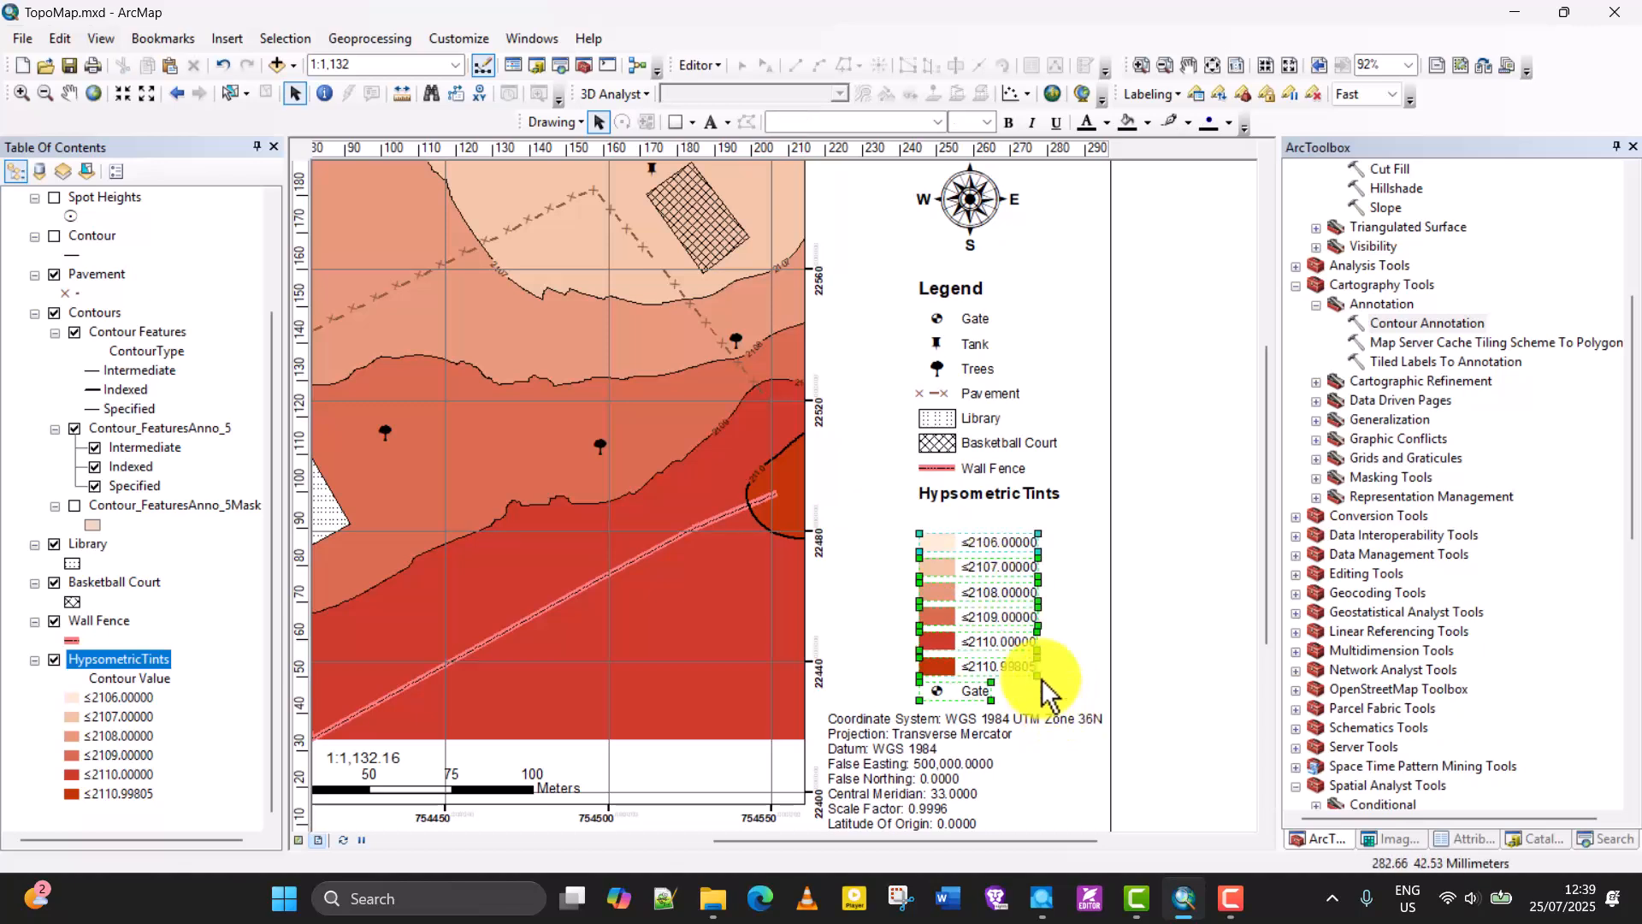
pyautogui.moveTo(940, 566); pyautogui.dragTo(941, 543)
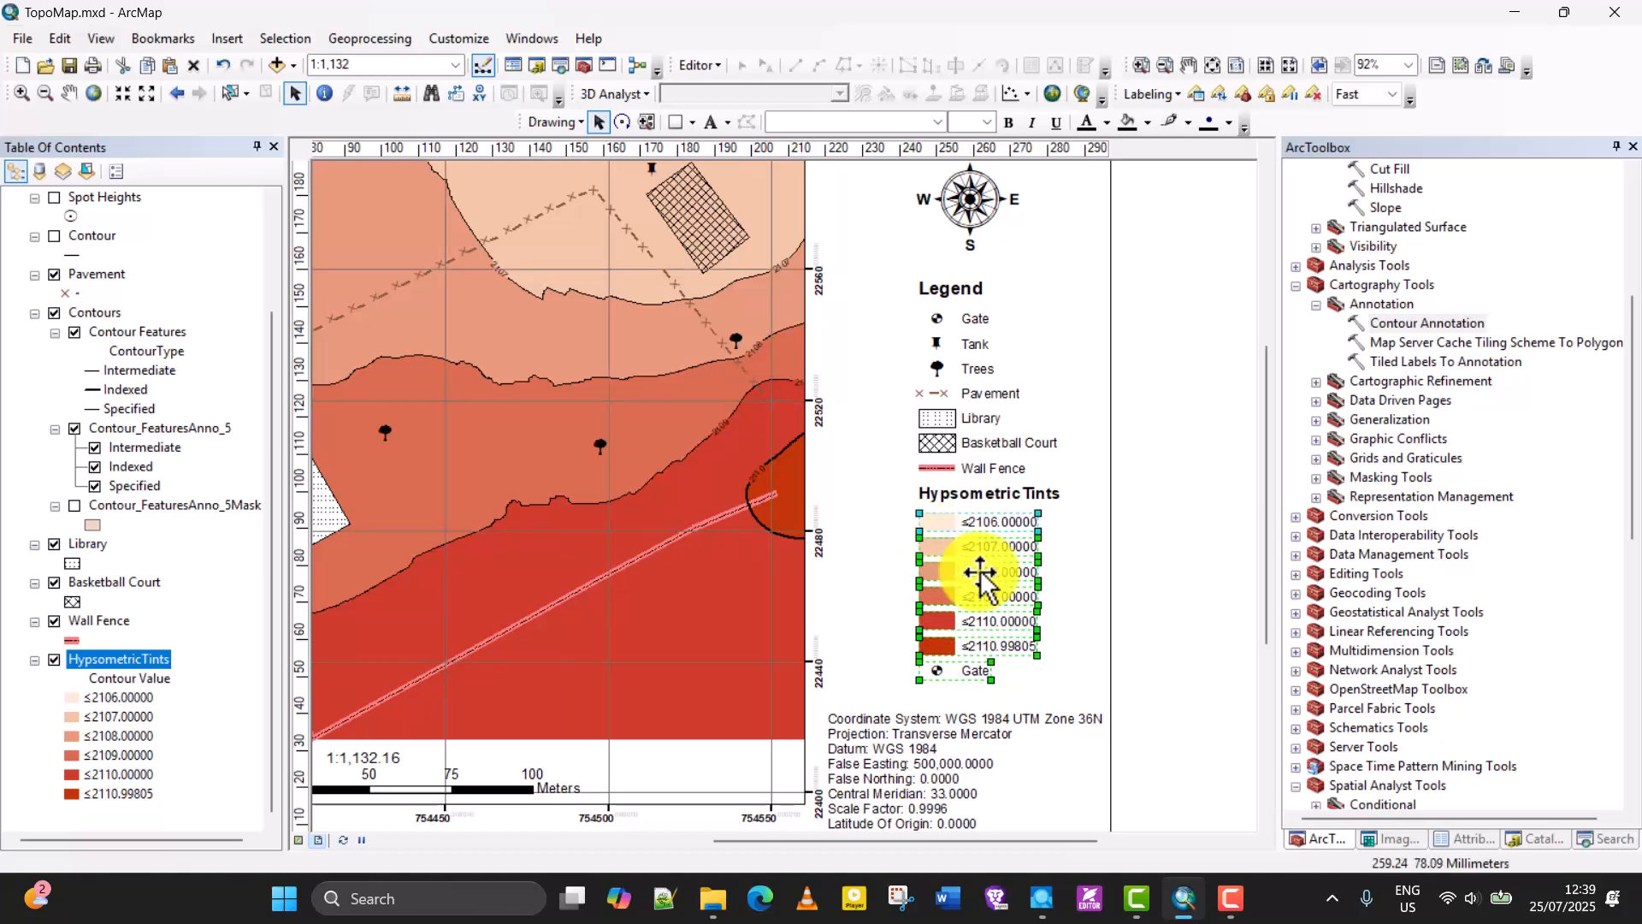
pyautogui.click(1169, 555)
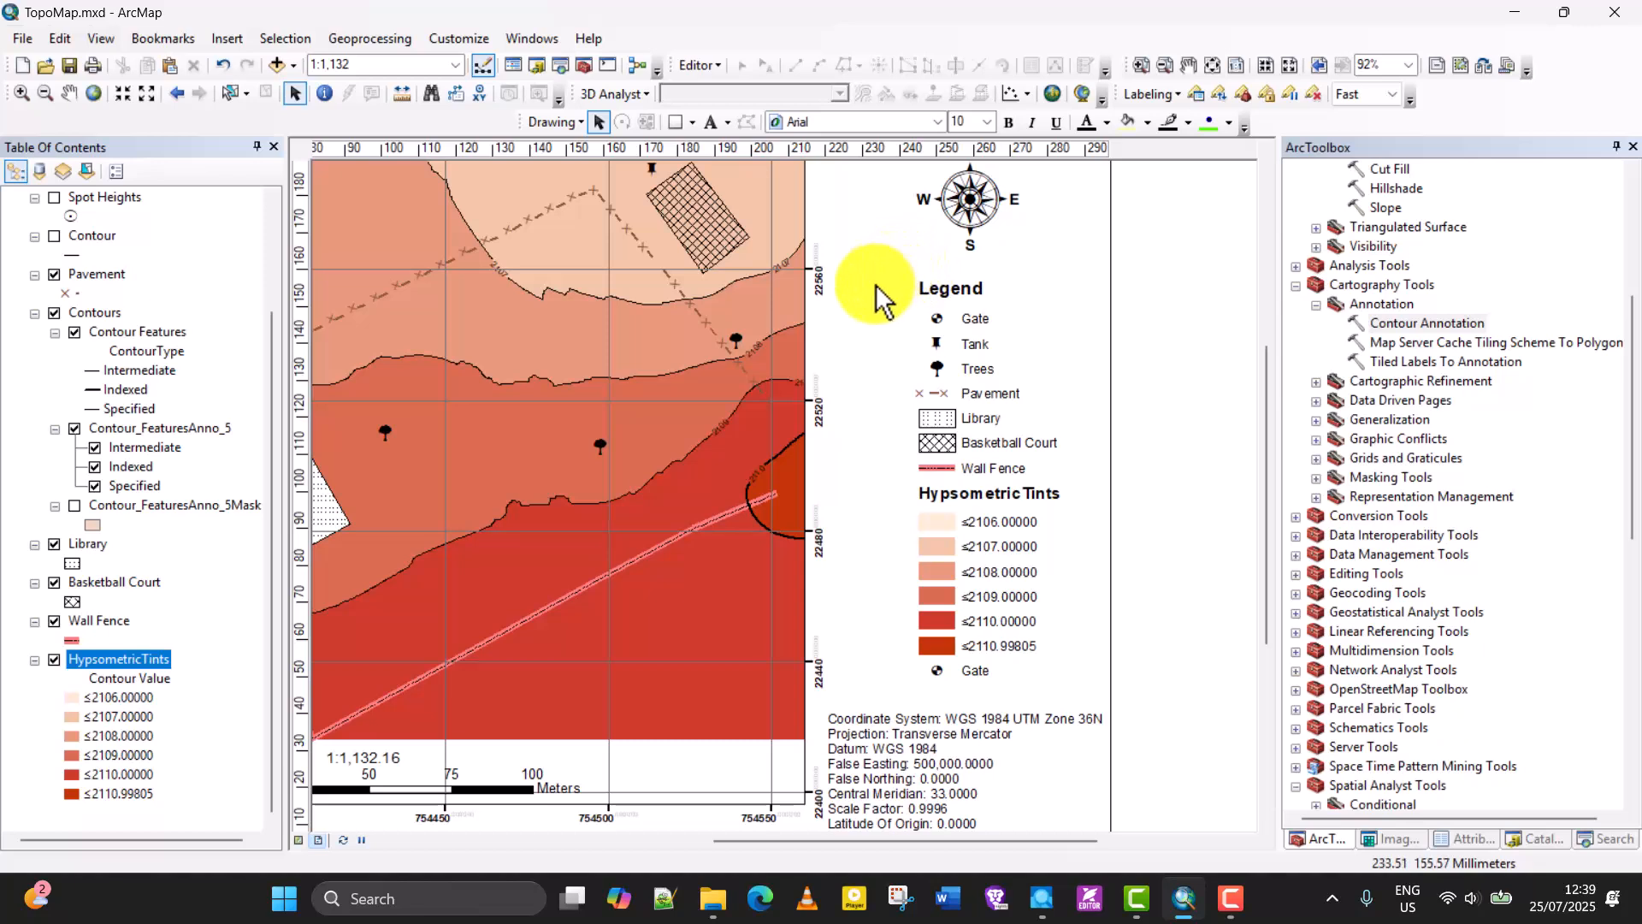
# Group all the legend elements into a single object.
pyautogui.moveTo(875, 285); pyautogui.dragTo(1079, 696)
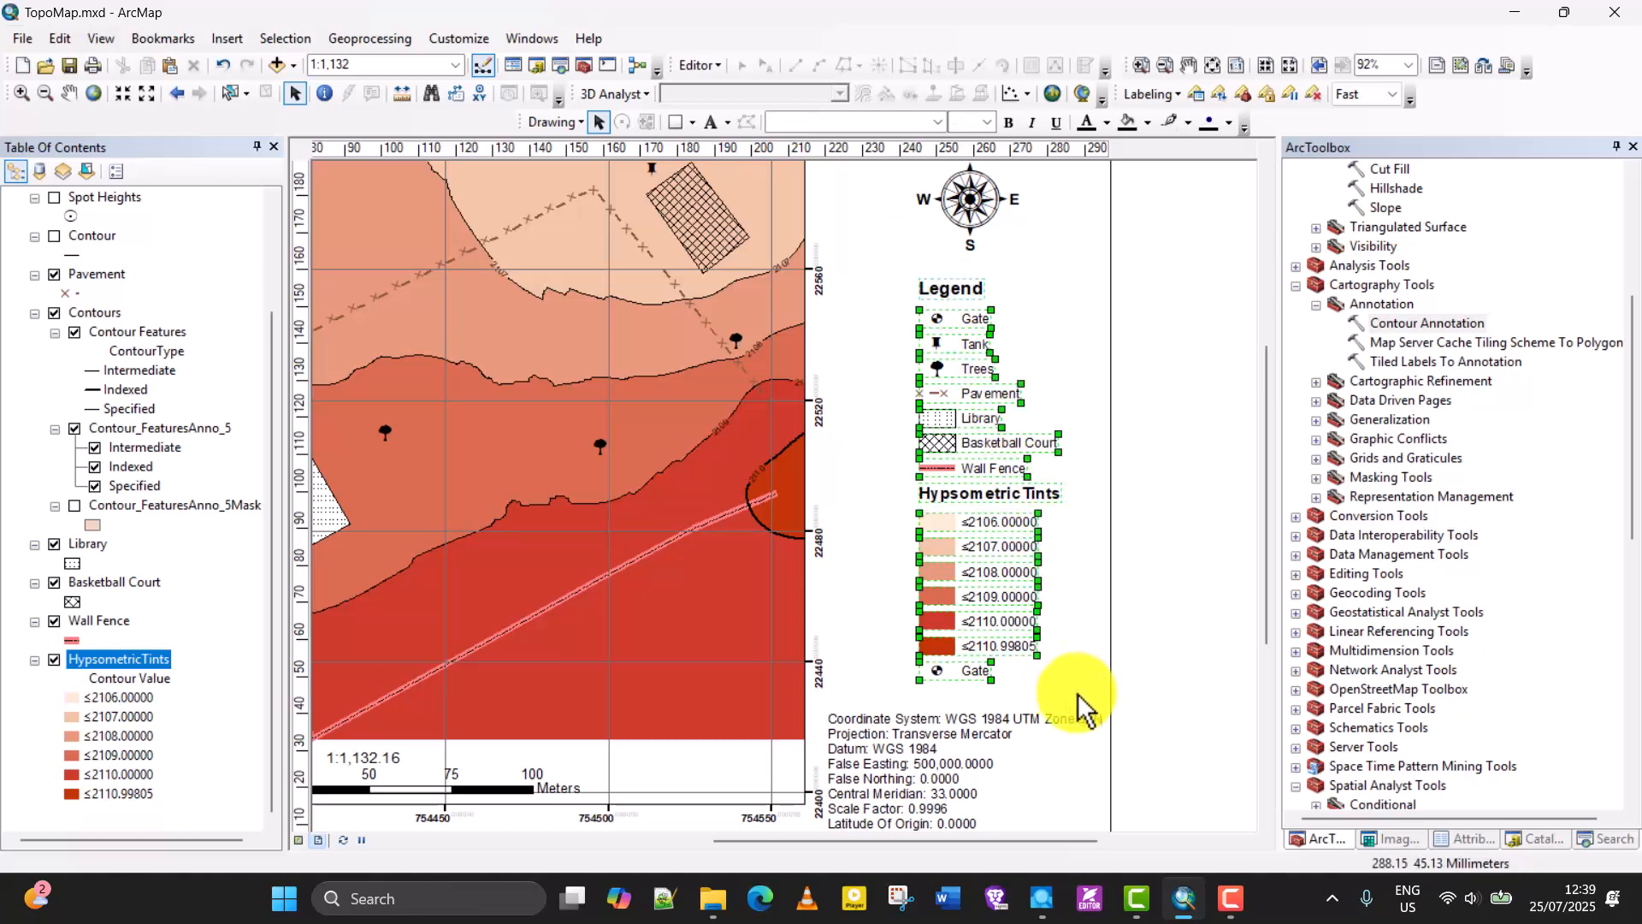
pyautogui.rightClick(967, 365)
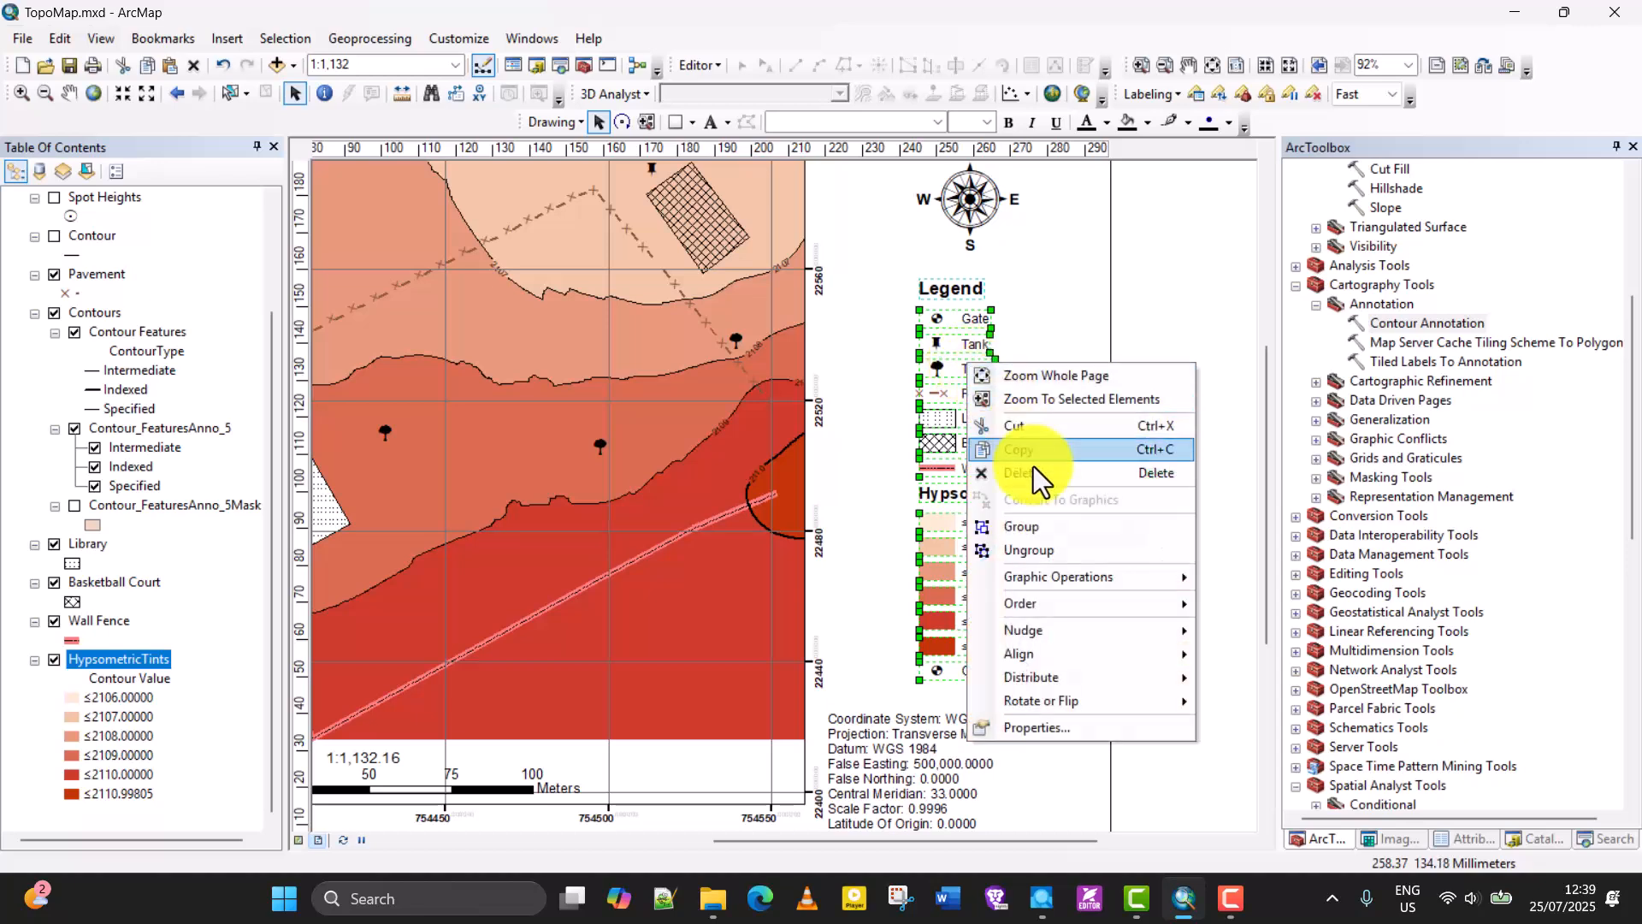
pyautogui.click(1044, 526)
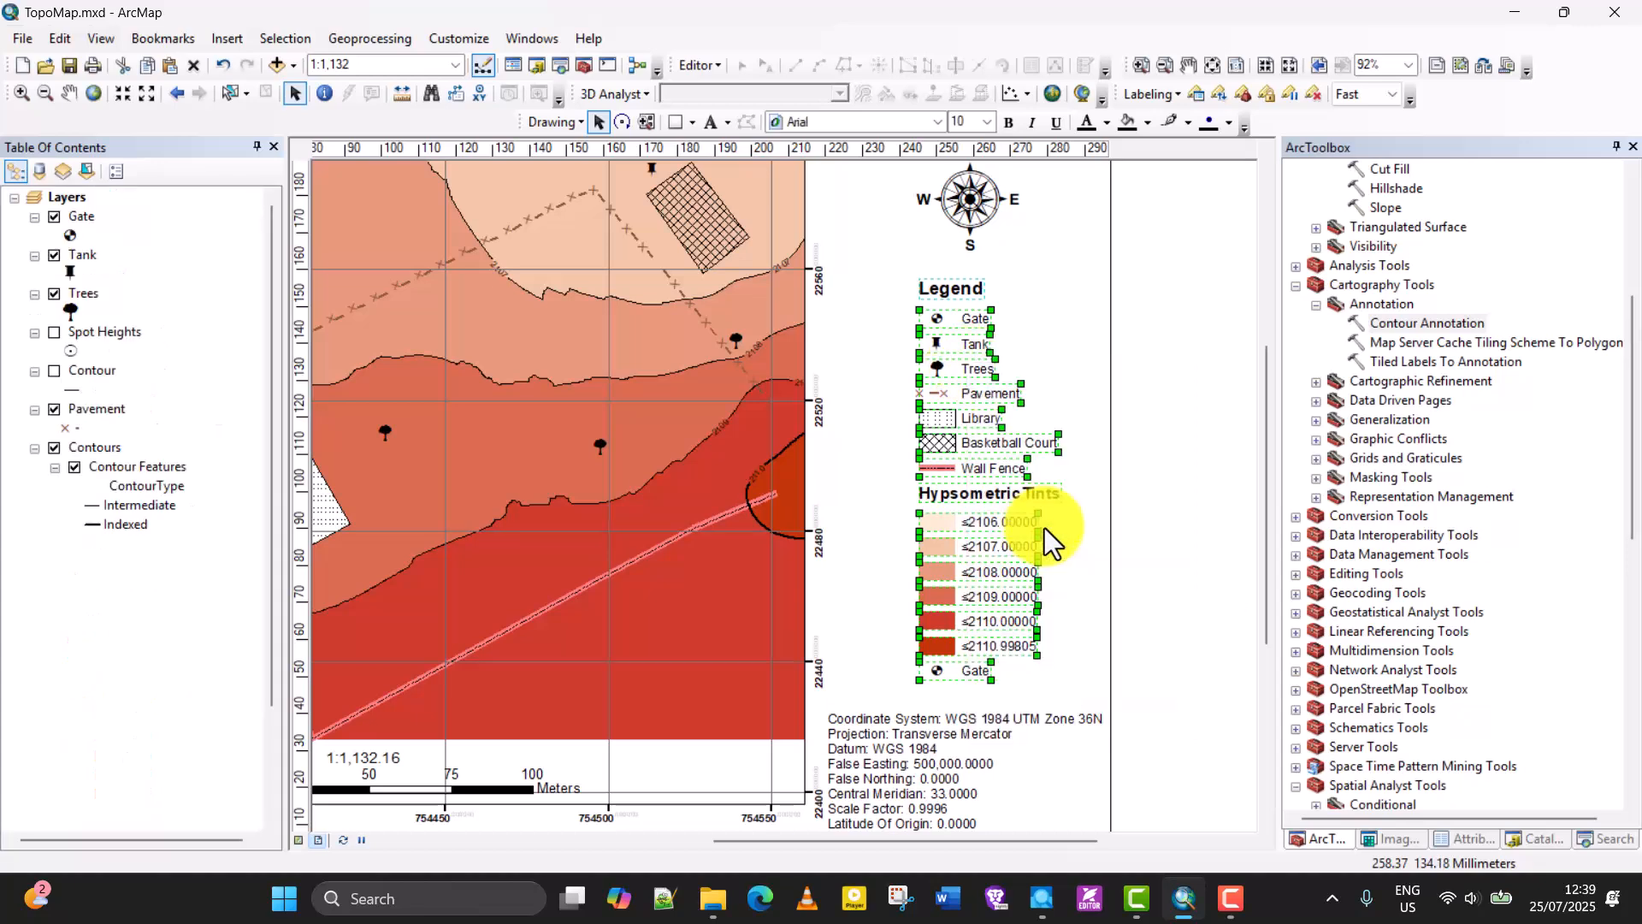
pyautogui.click(1140, 461)
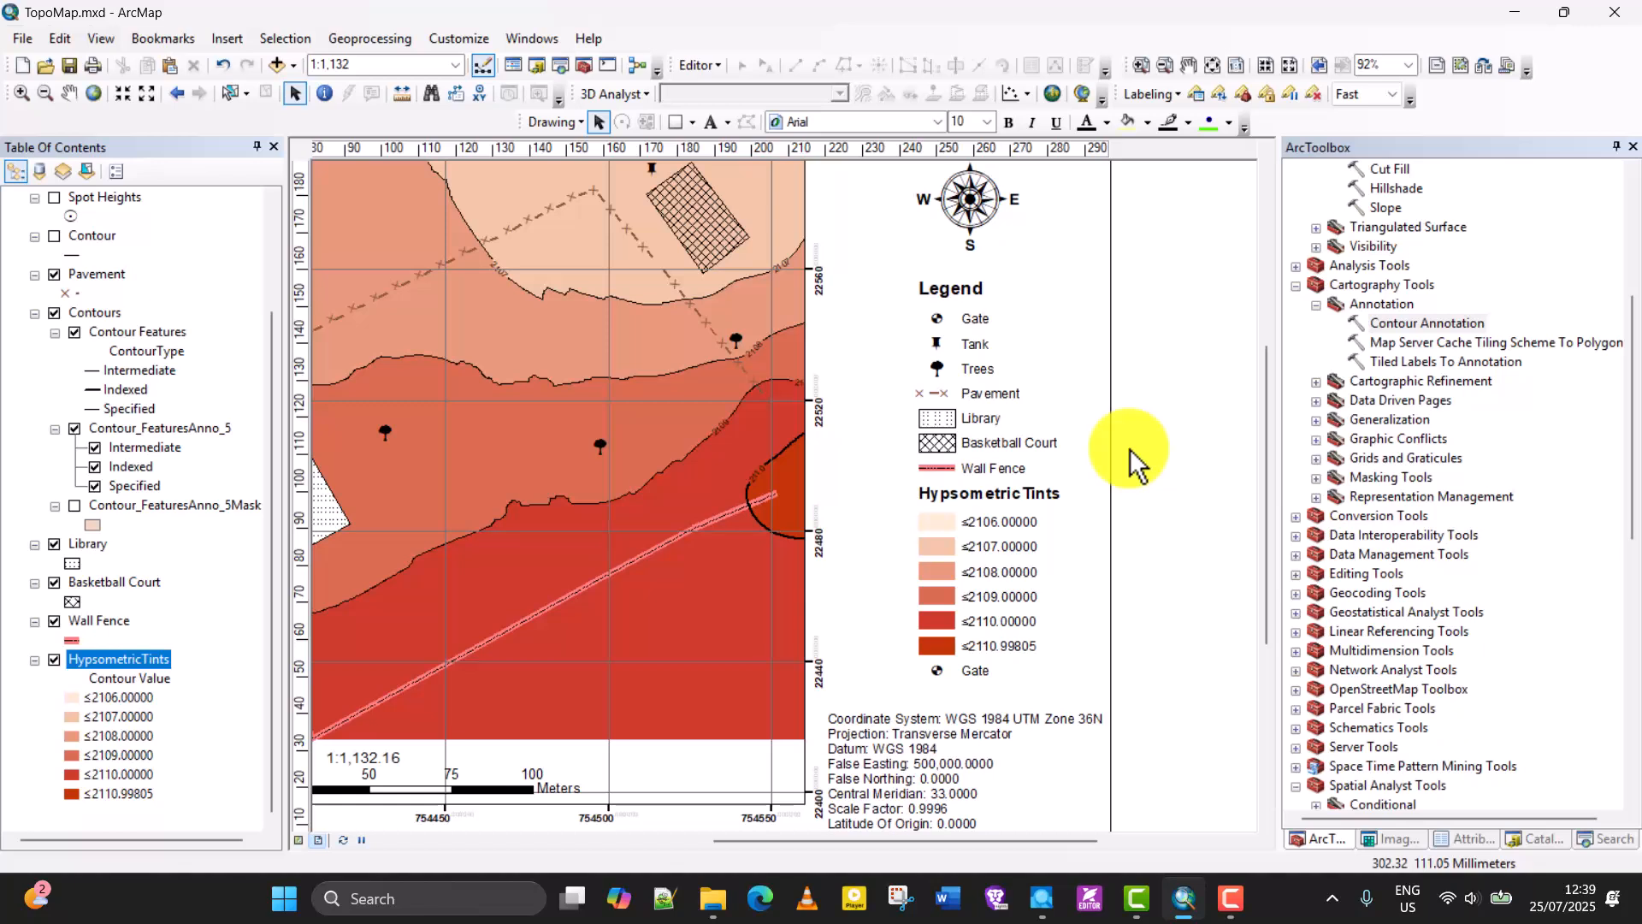
# Check the Frame and Area properties of the grouped legend.
pyautogui.click(987, 500)
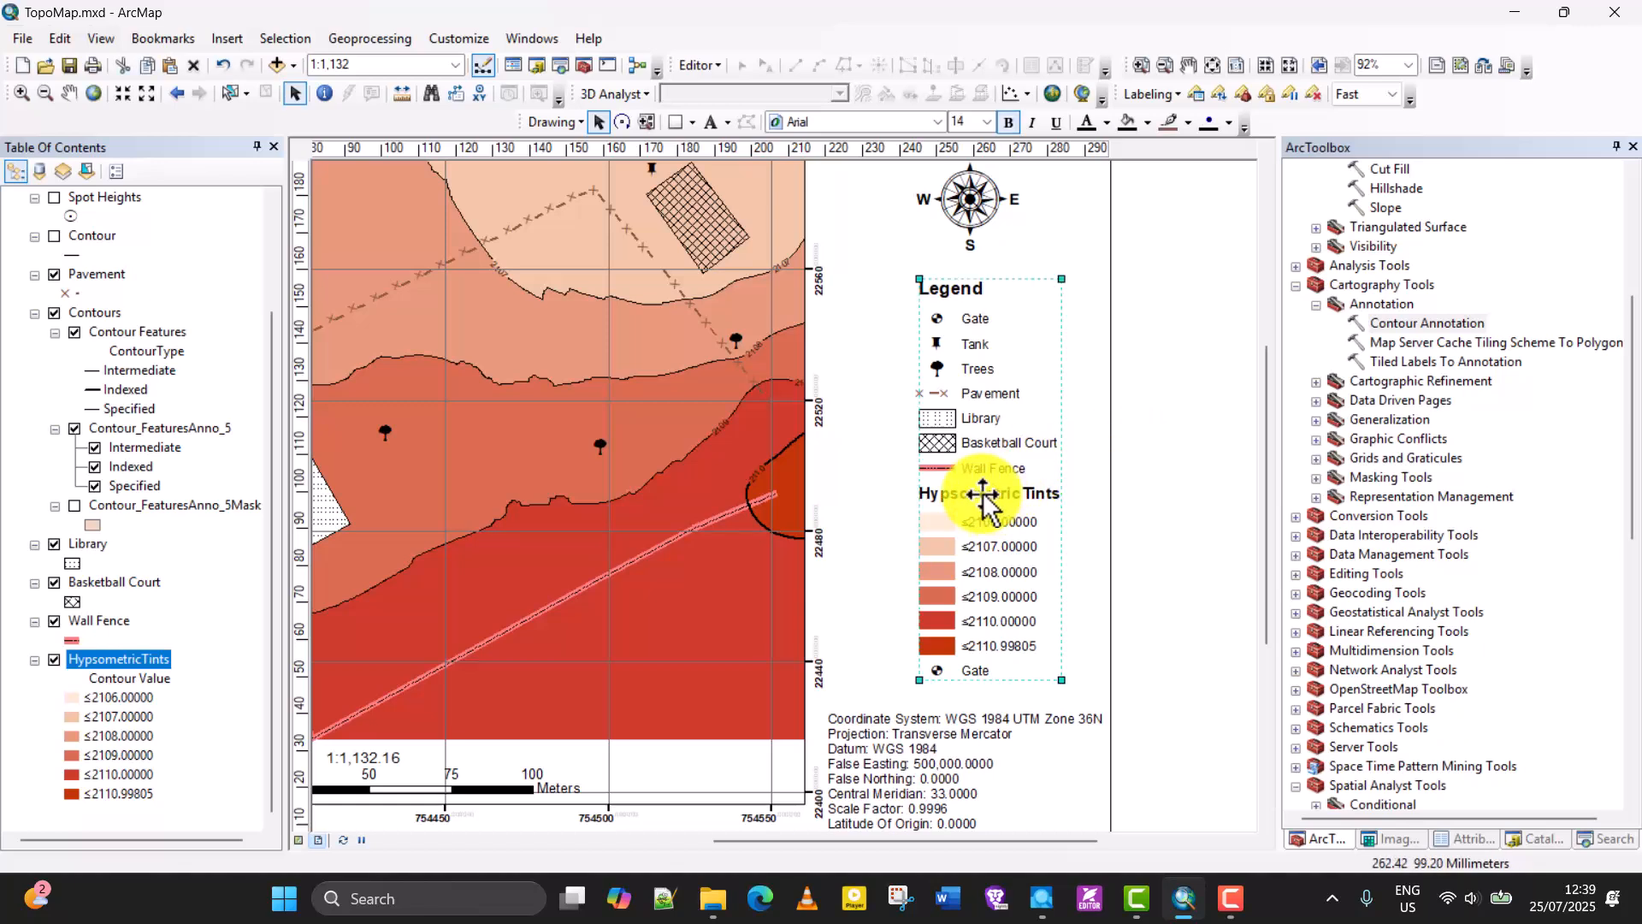
pyautogui.rightClick(957, 554)
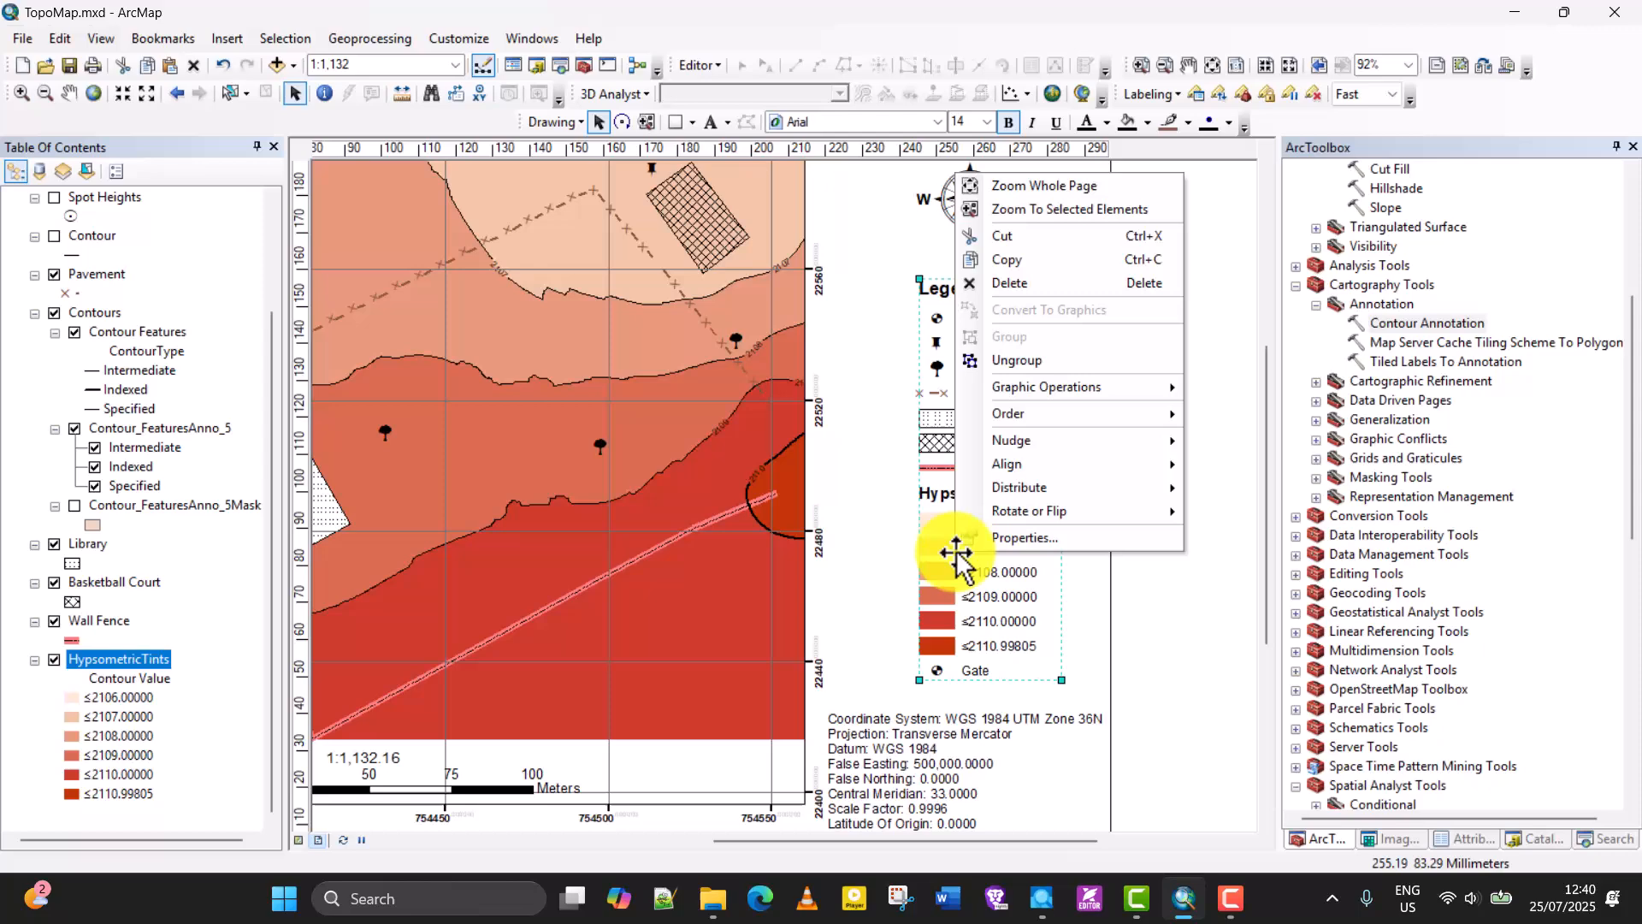
pyautogui.click(1008, 537)
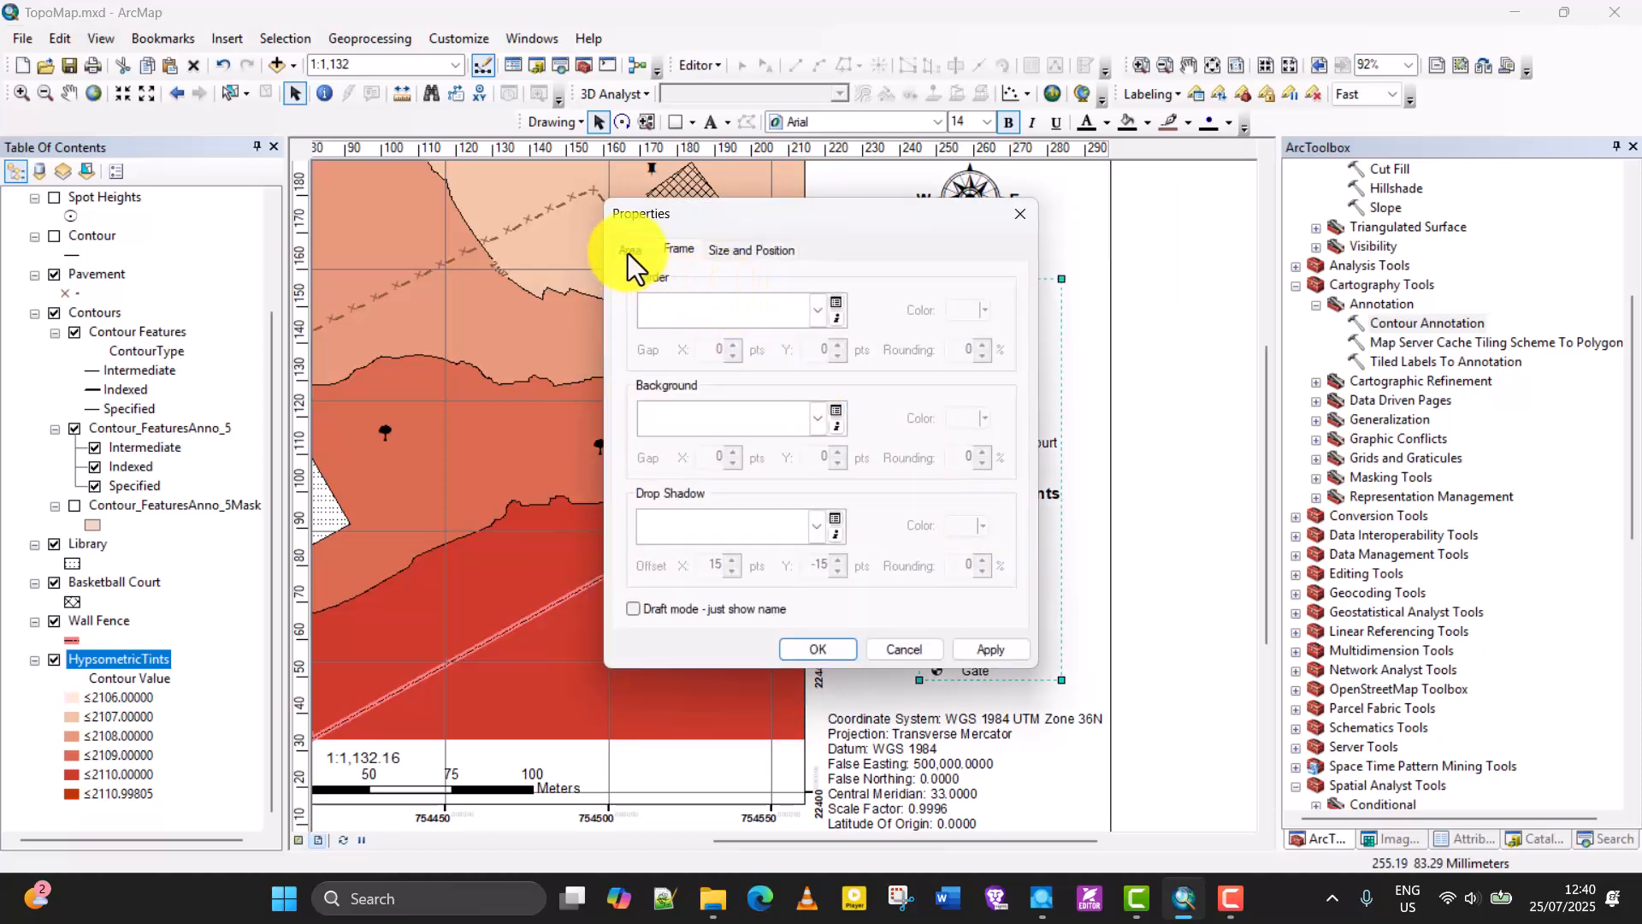
pyautogui.click(631, 248)
pyautogui.click(1021, 221)
# Ungroup the legend into its separate entries again.
pyautogui.rightClick(973, 551)
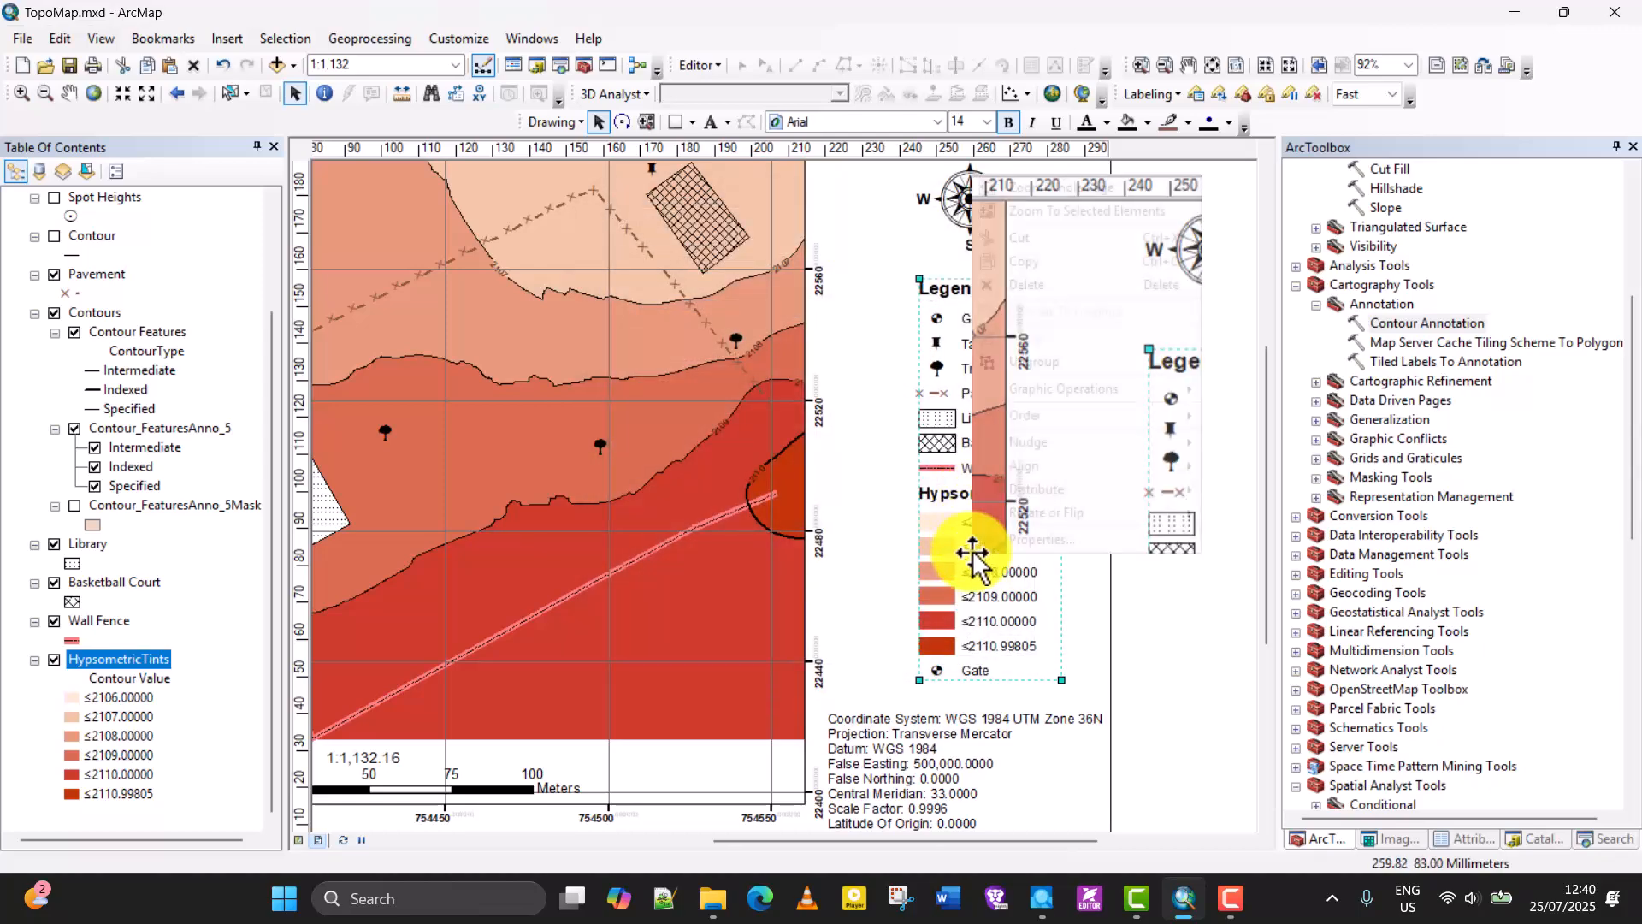
pyautogui.click(1050, 363)
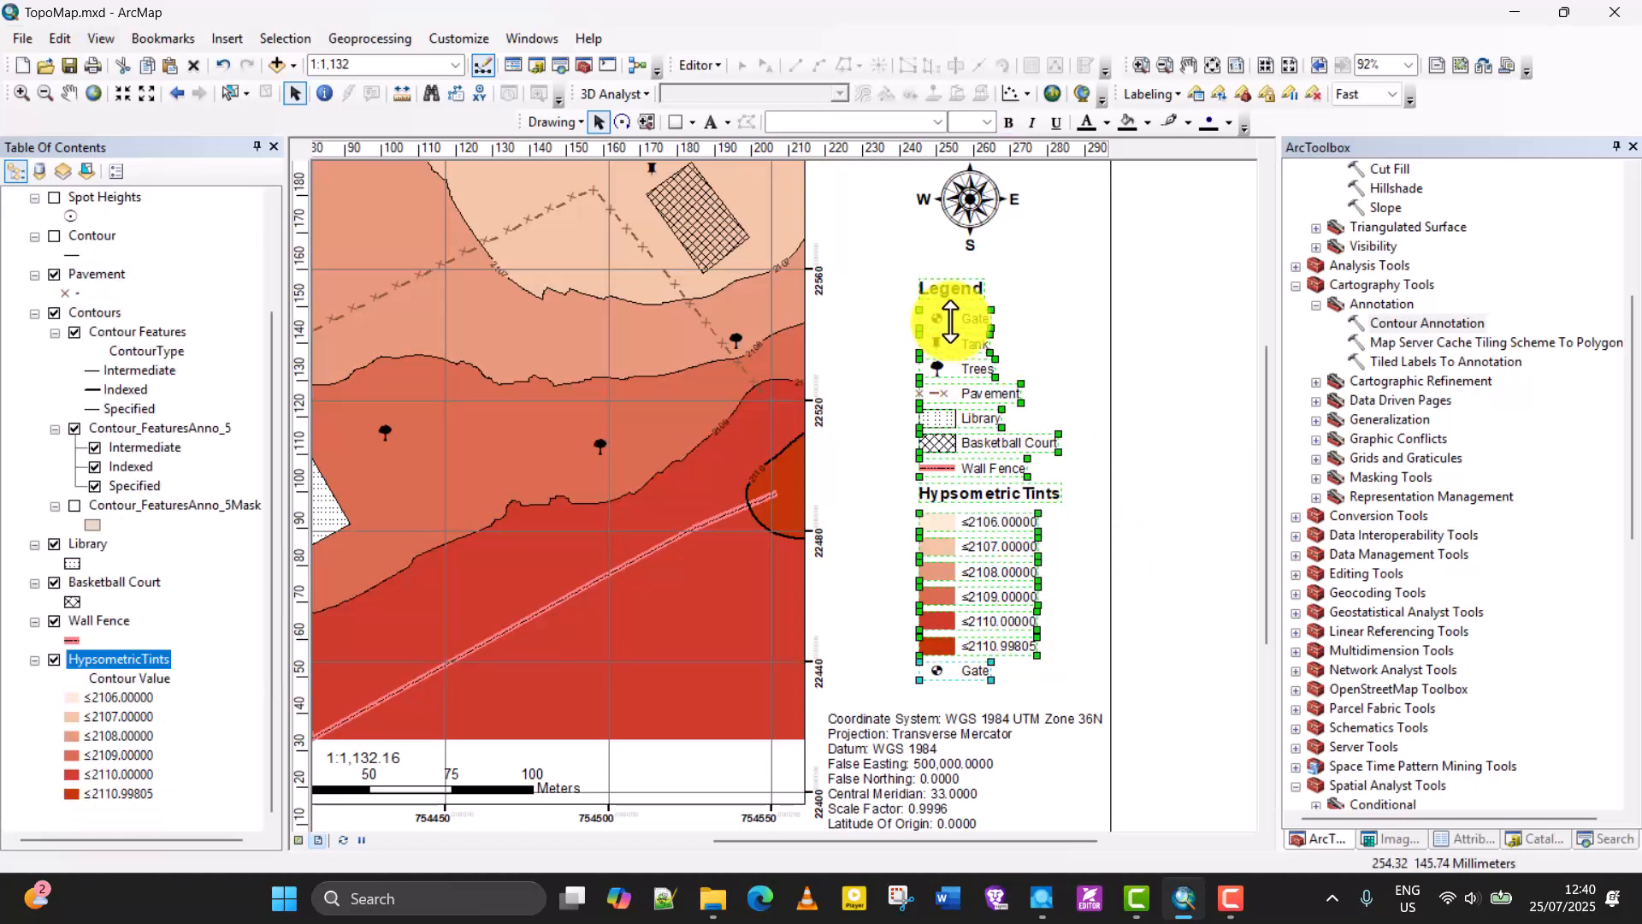
pyautogui.click(1160, 517)
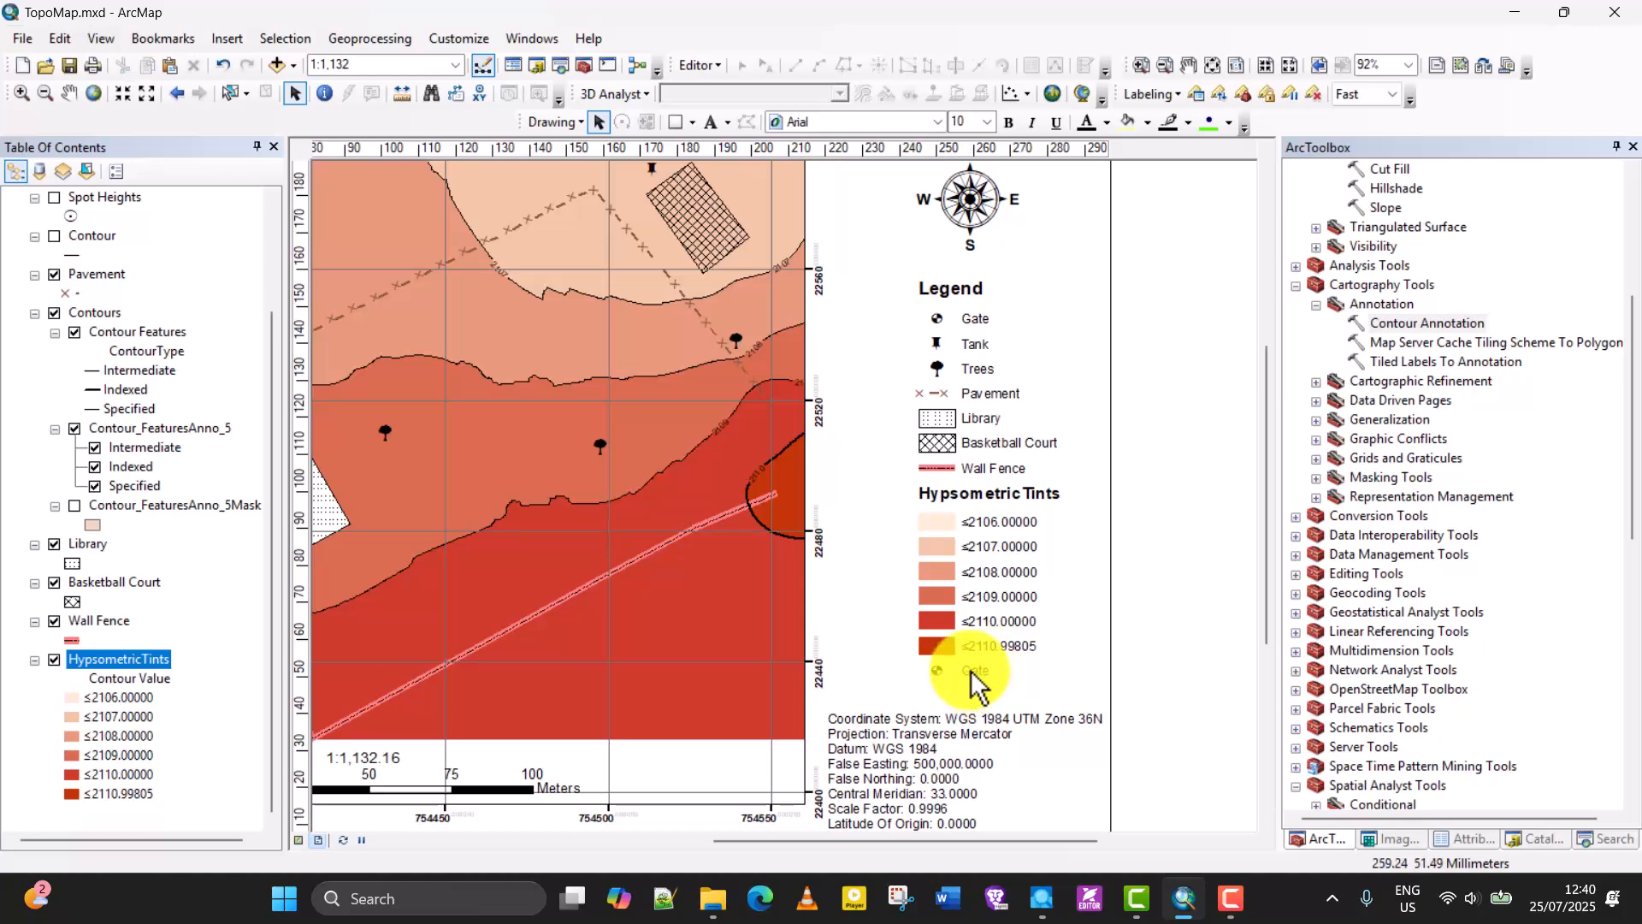
# Delete the duplicate Gate entry below the last hypsometric tint class in the legend.
pyautogui.click(972, 675)
pyautogui.rightClick(968, 675)
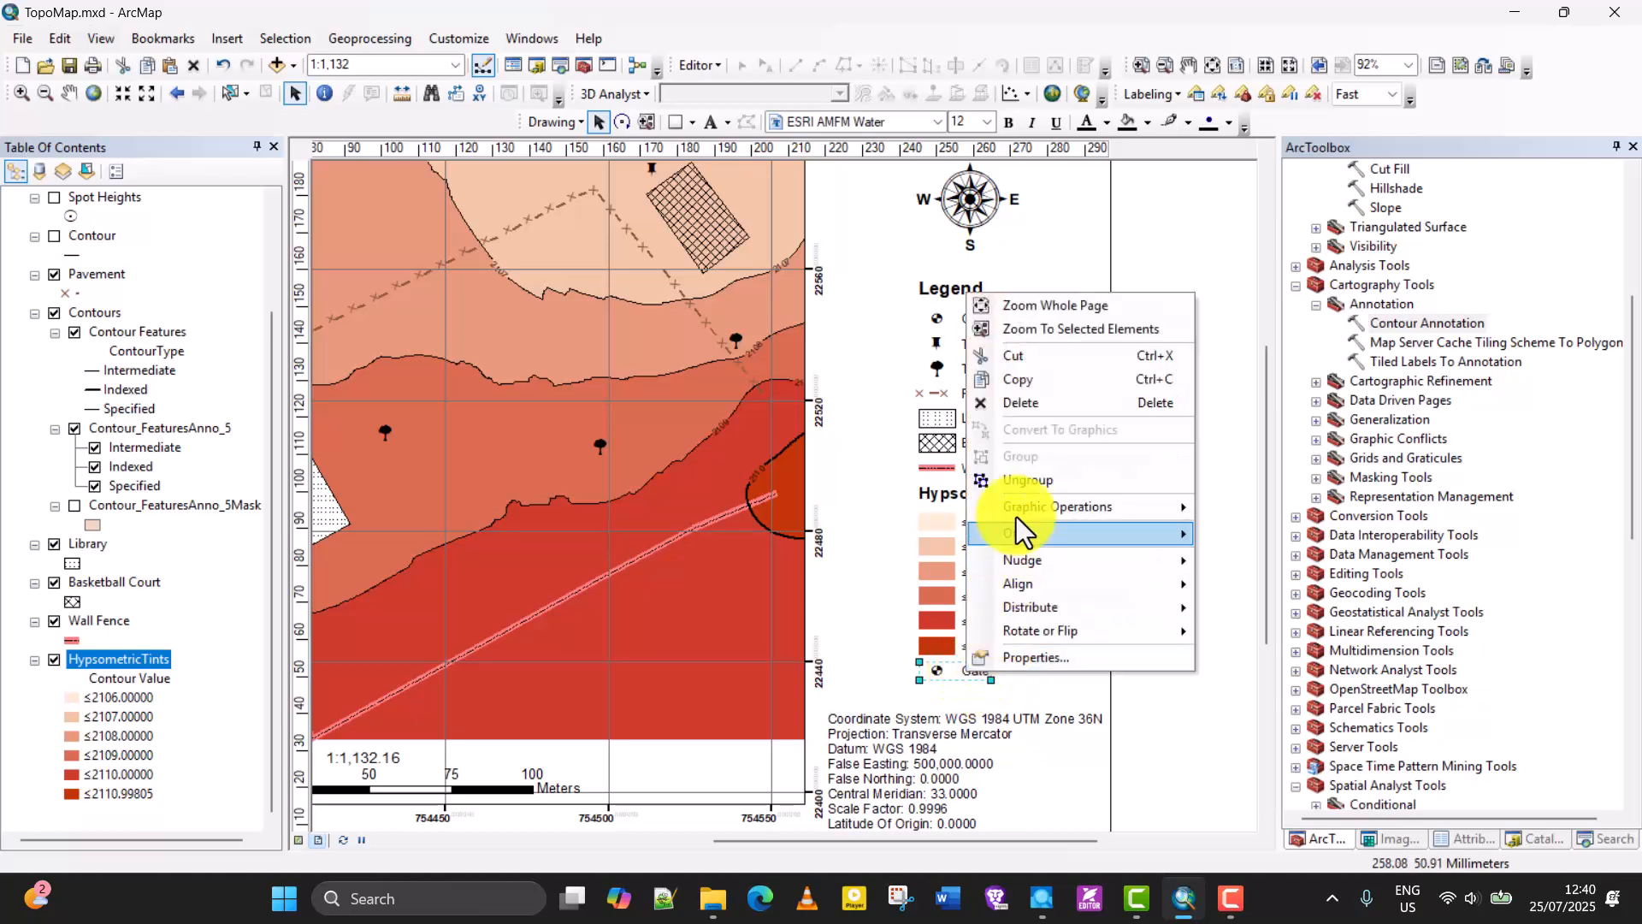
pyautogui.click(1104, 495)
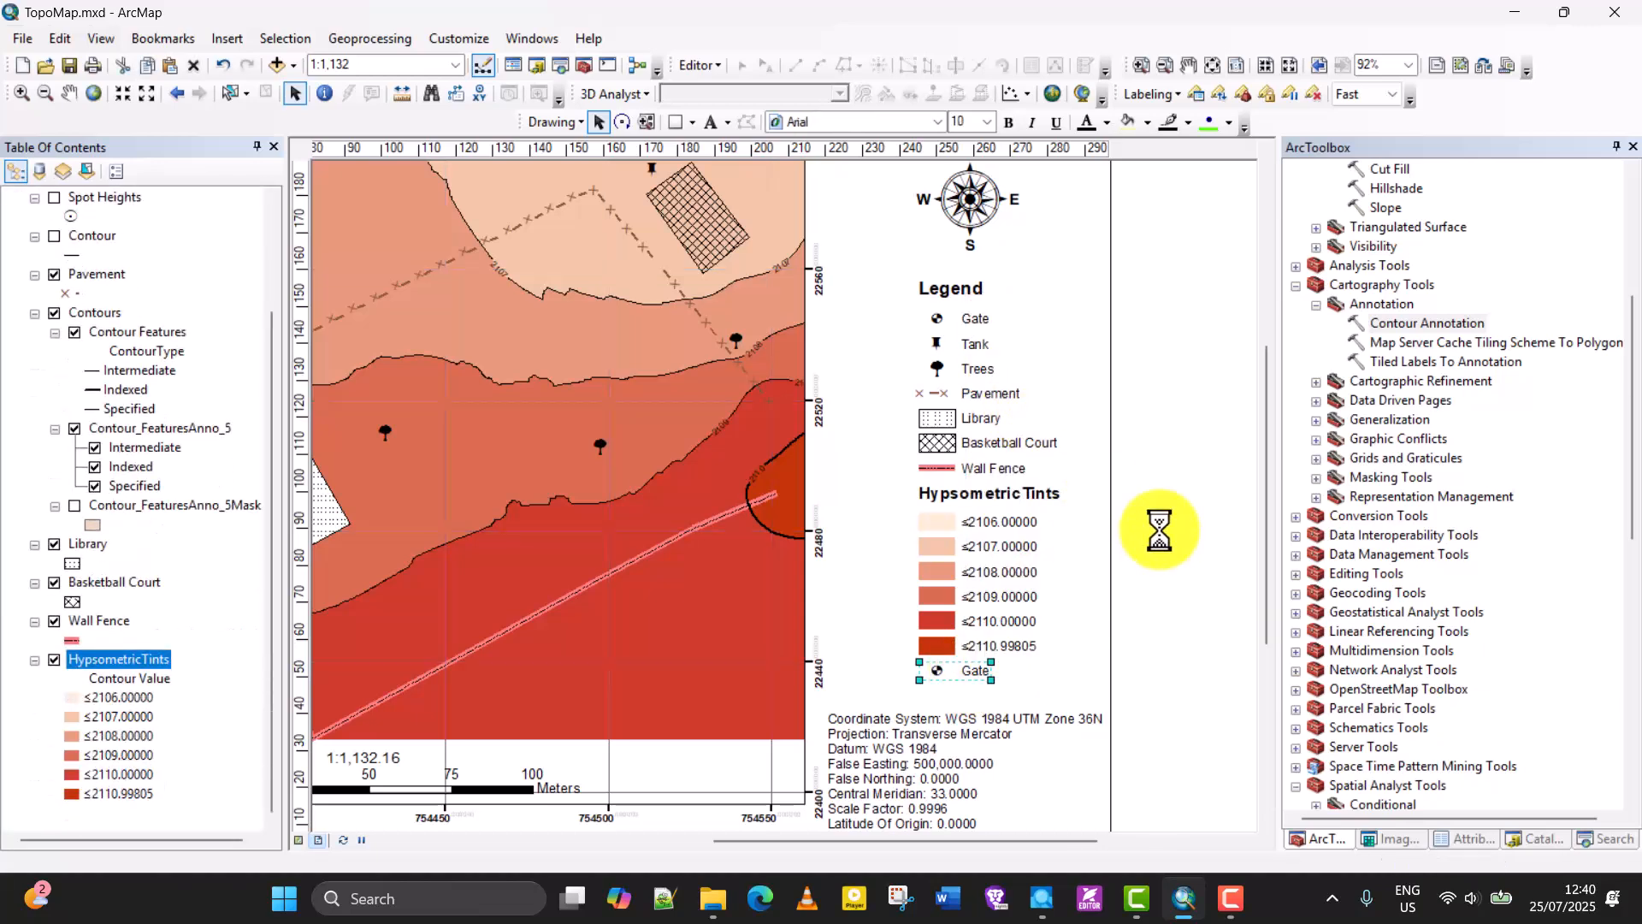
# Group the Legend title, all feature entries and the hypsometric tint classes into one object.
pyautogui.click(932, 295)
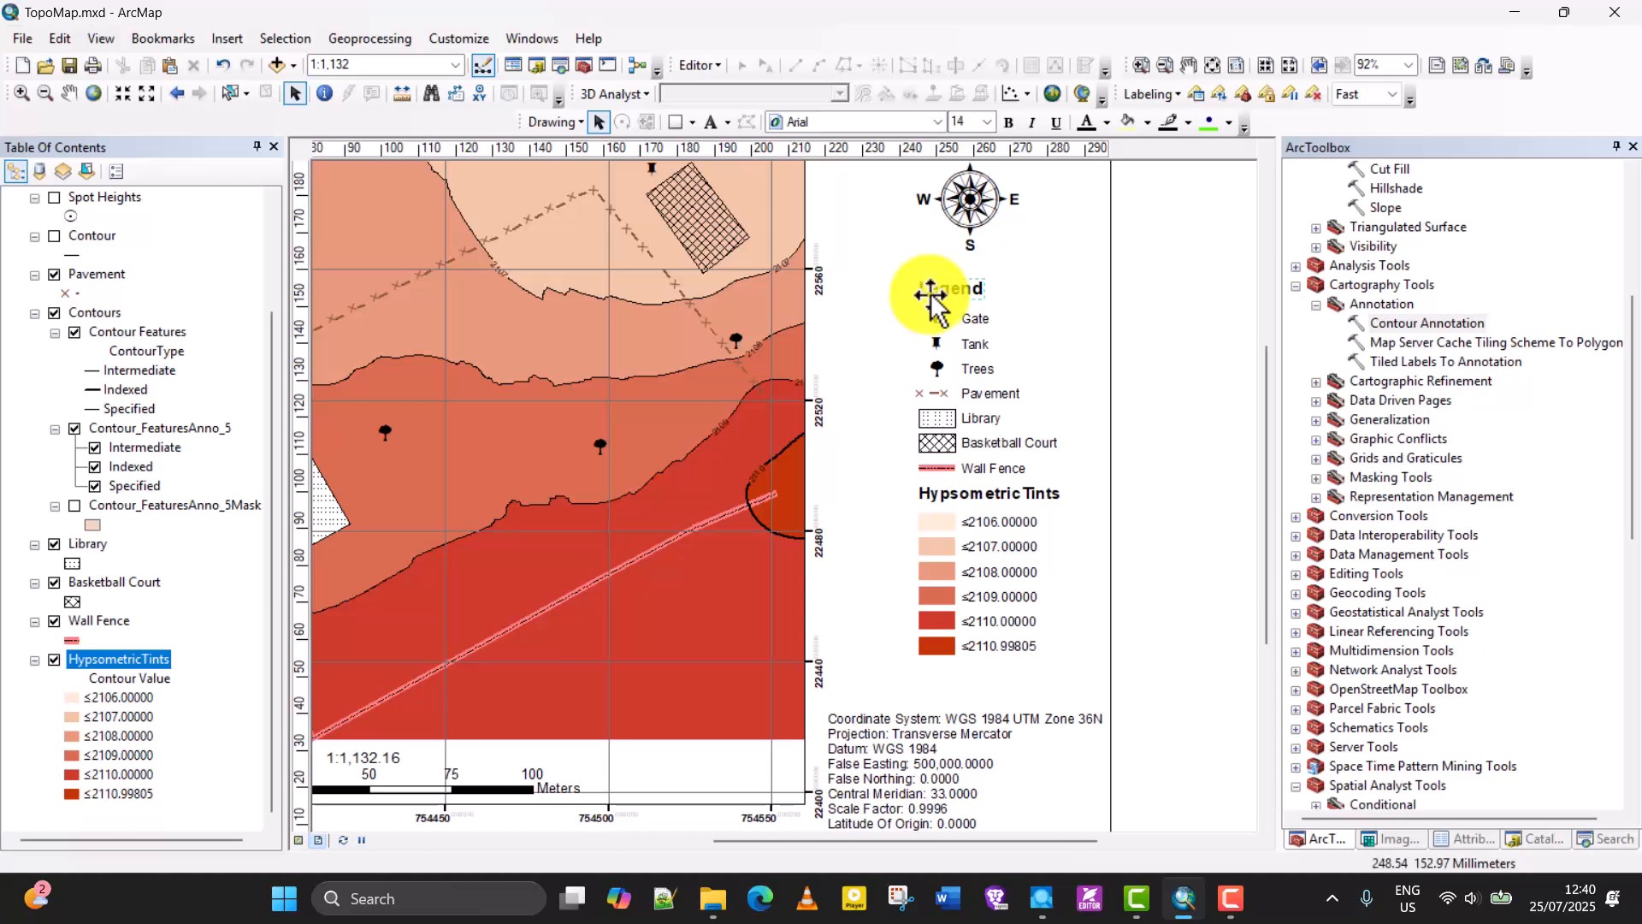
pyautogui.click(934, 323)
pyautogui.moveTo(889, 295); pyautogui.dragTo(1069, 662)
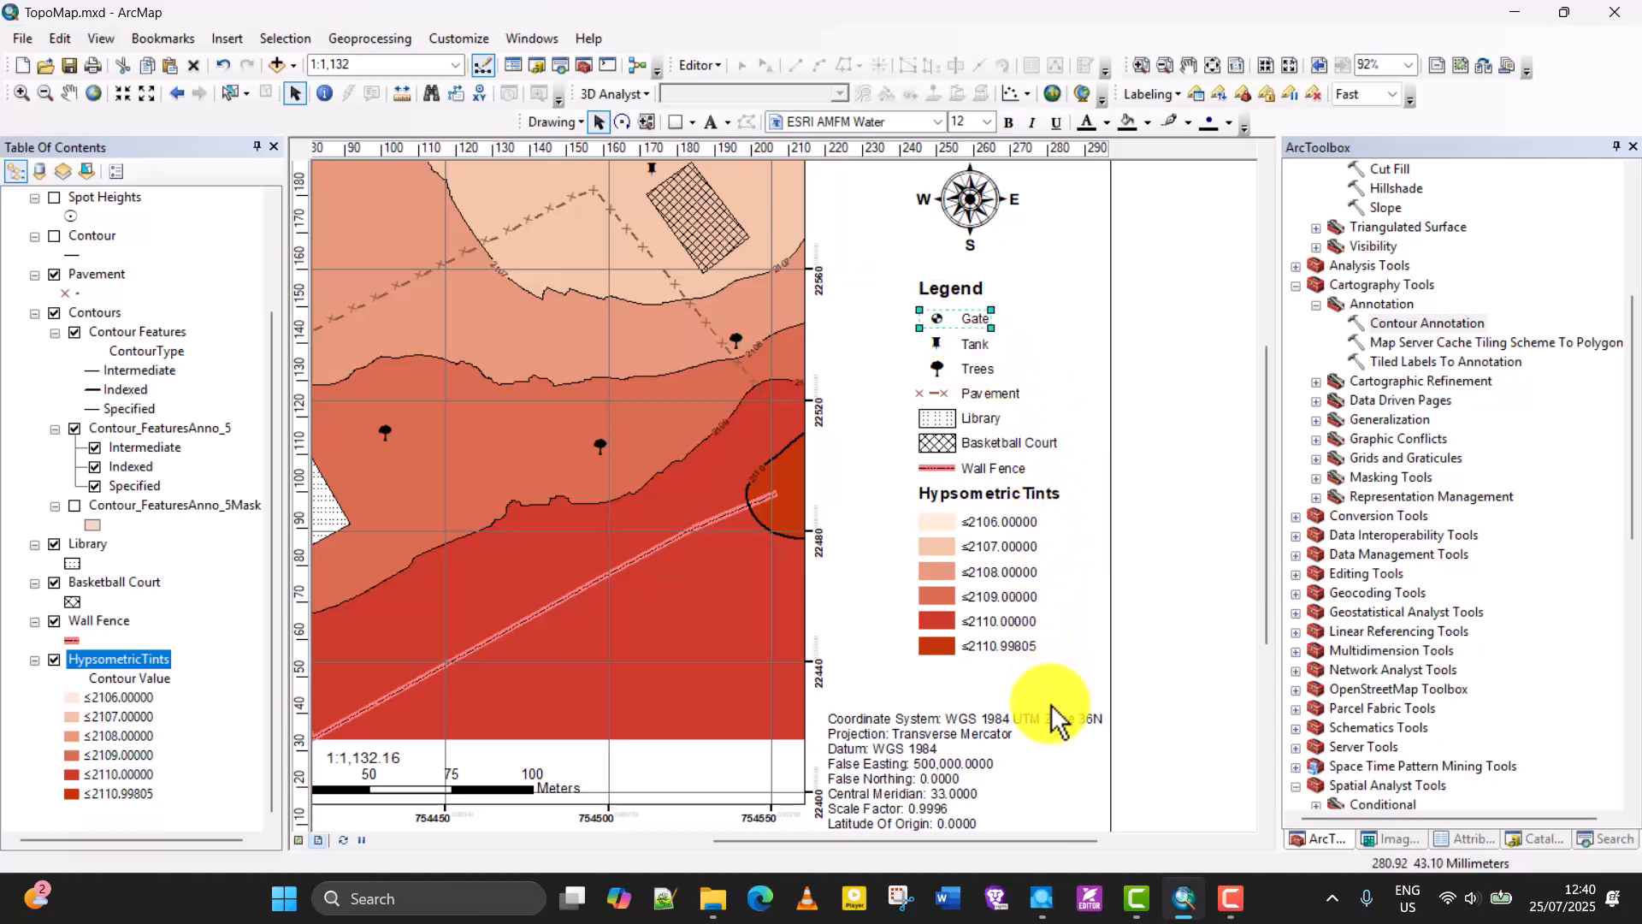
pyautogui.rightClick(961, 491)
pyautogui.click(1037, 278)
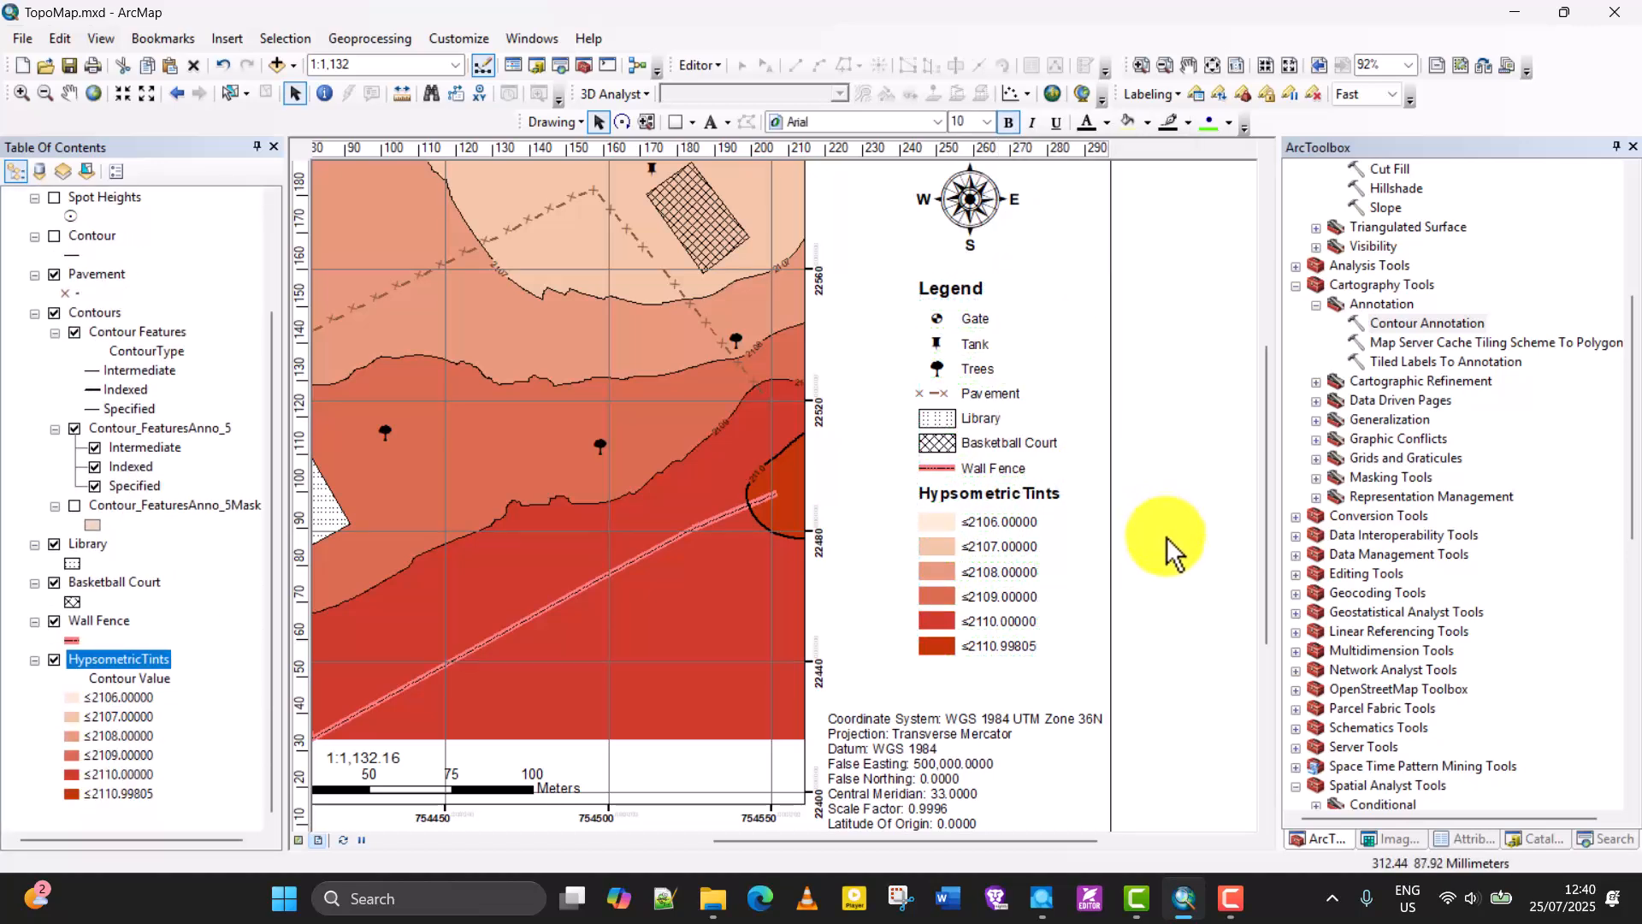
# Move the coordinate system text up closer to the legend and shift the north arrow slightly left above the legend.
pyautogui.click(935, 723)
pyautogui.moveTo(928, 747); pyautogui.dragTo(932, 715)
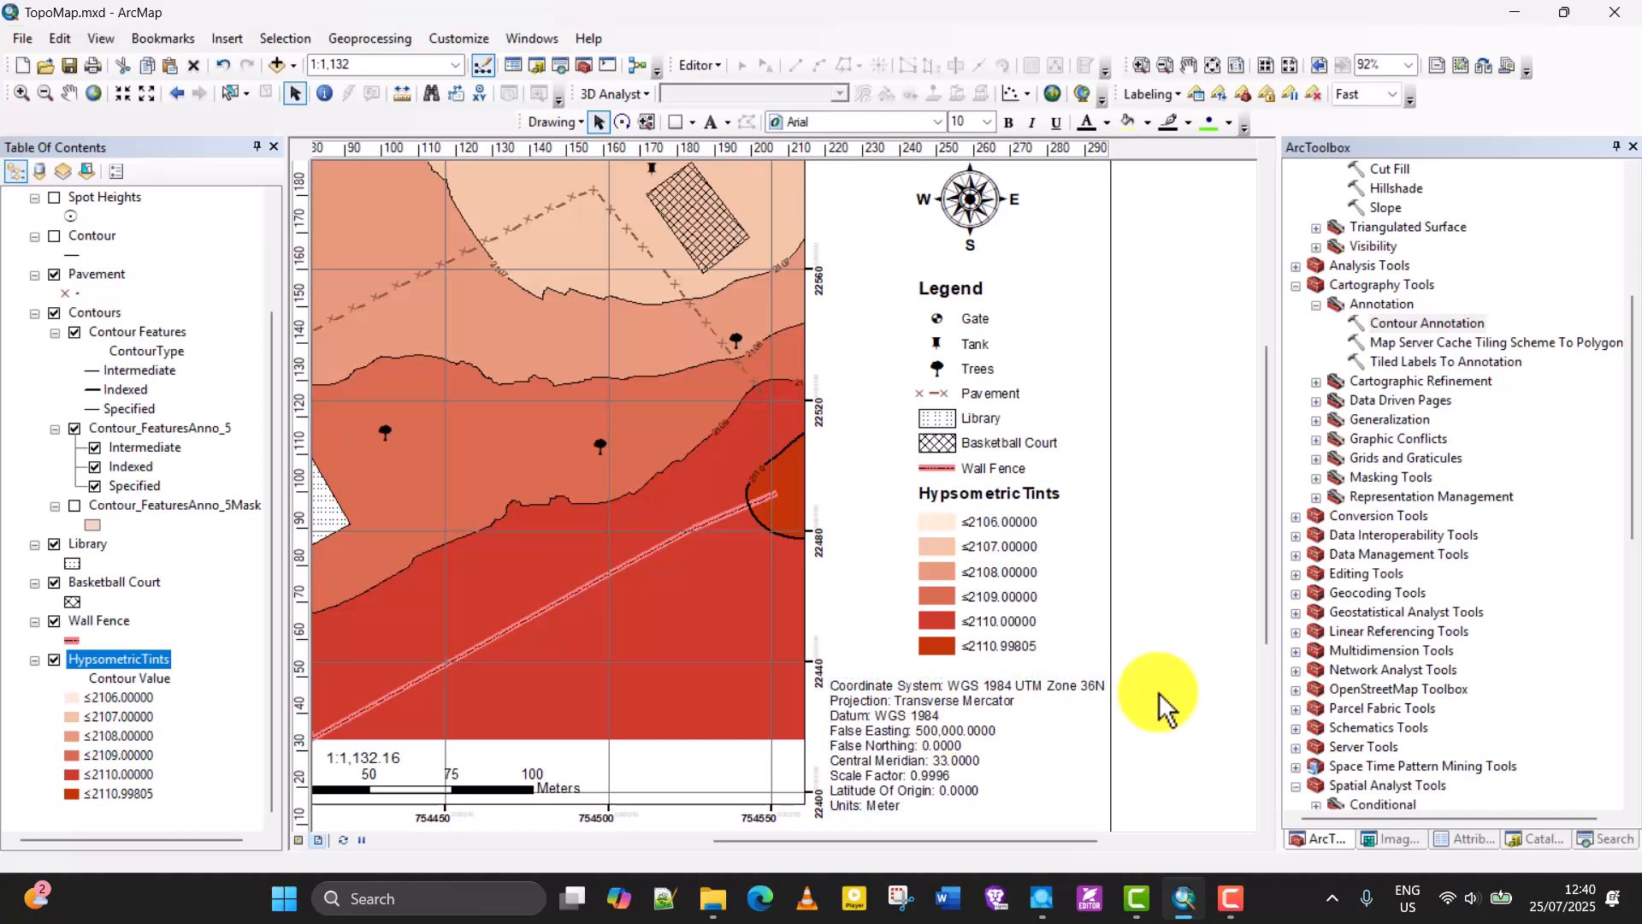
pyautogui.scroll(2, 1083, 663)
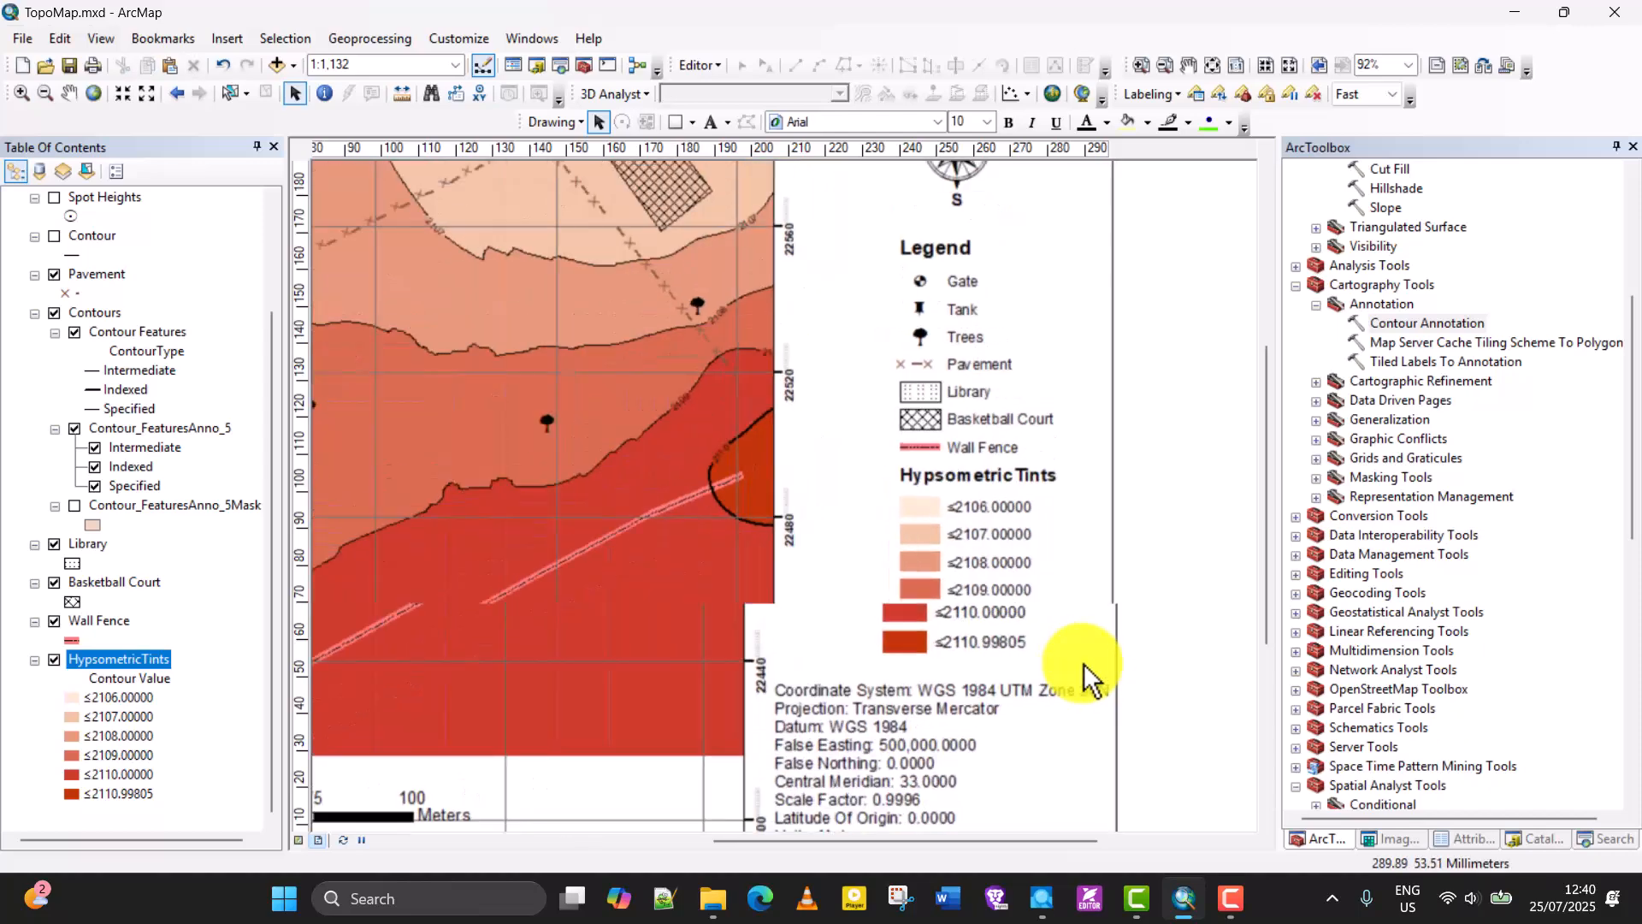
pyautogui.scroll(-2, 1083, 676)
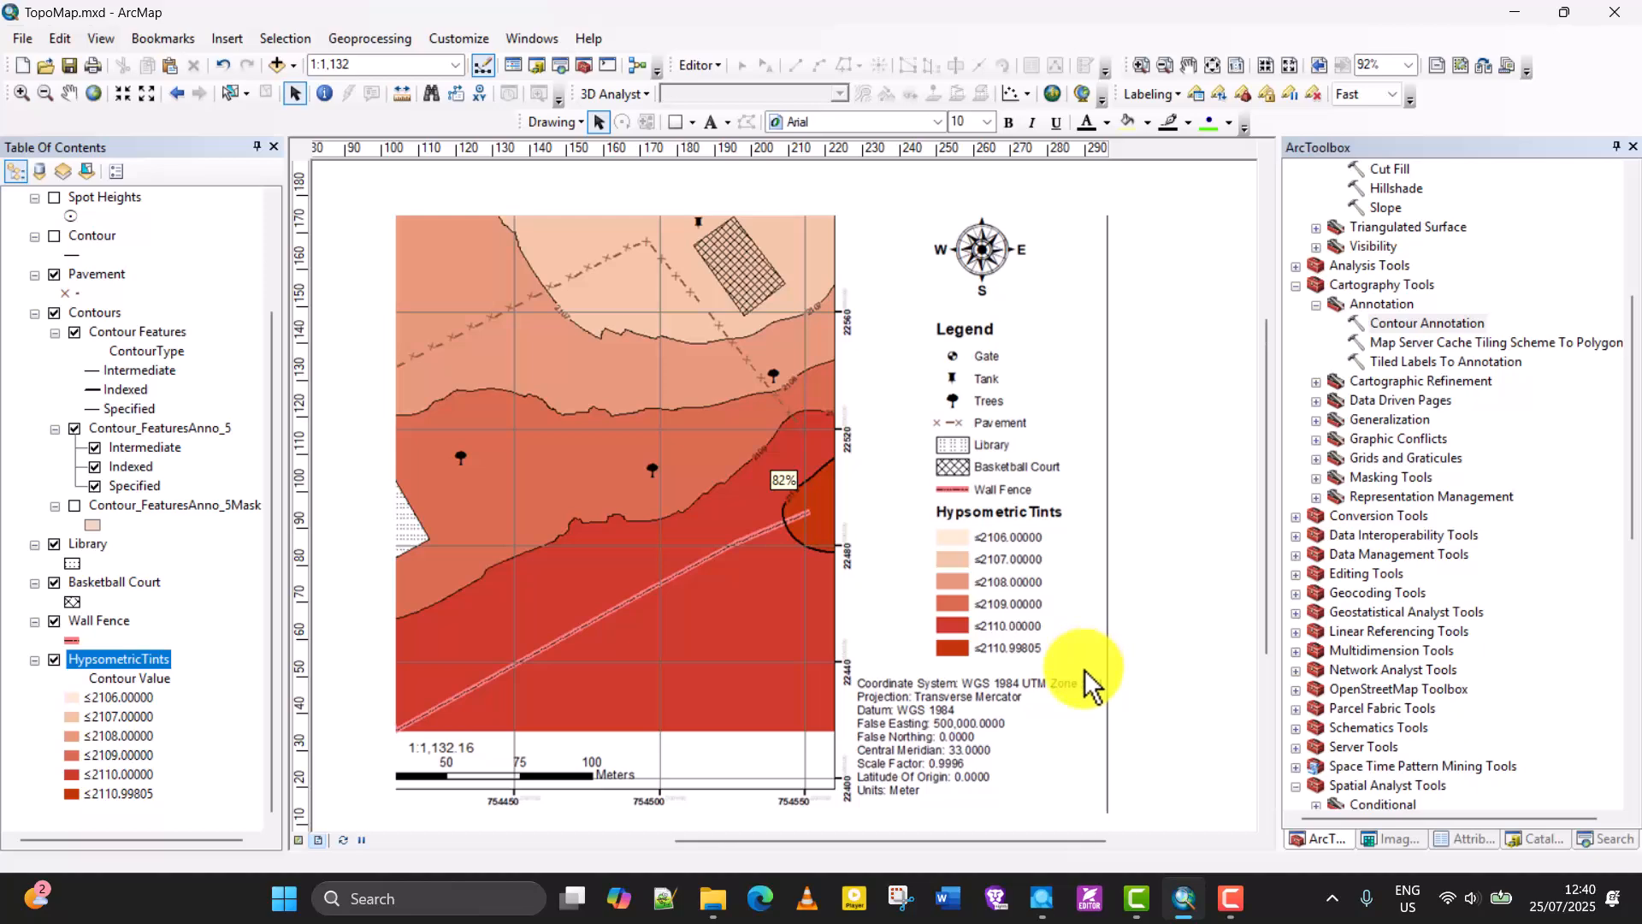
pyautogui.scroll(-1, 1163, 674)
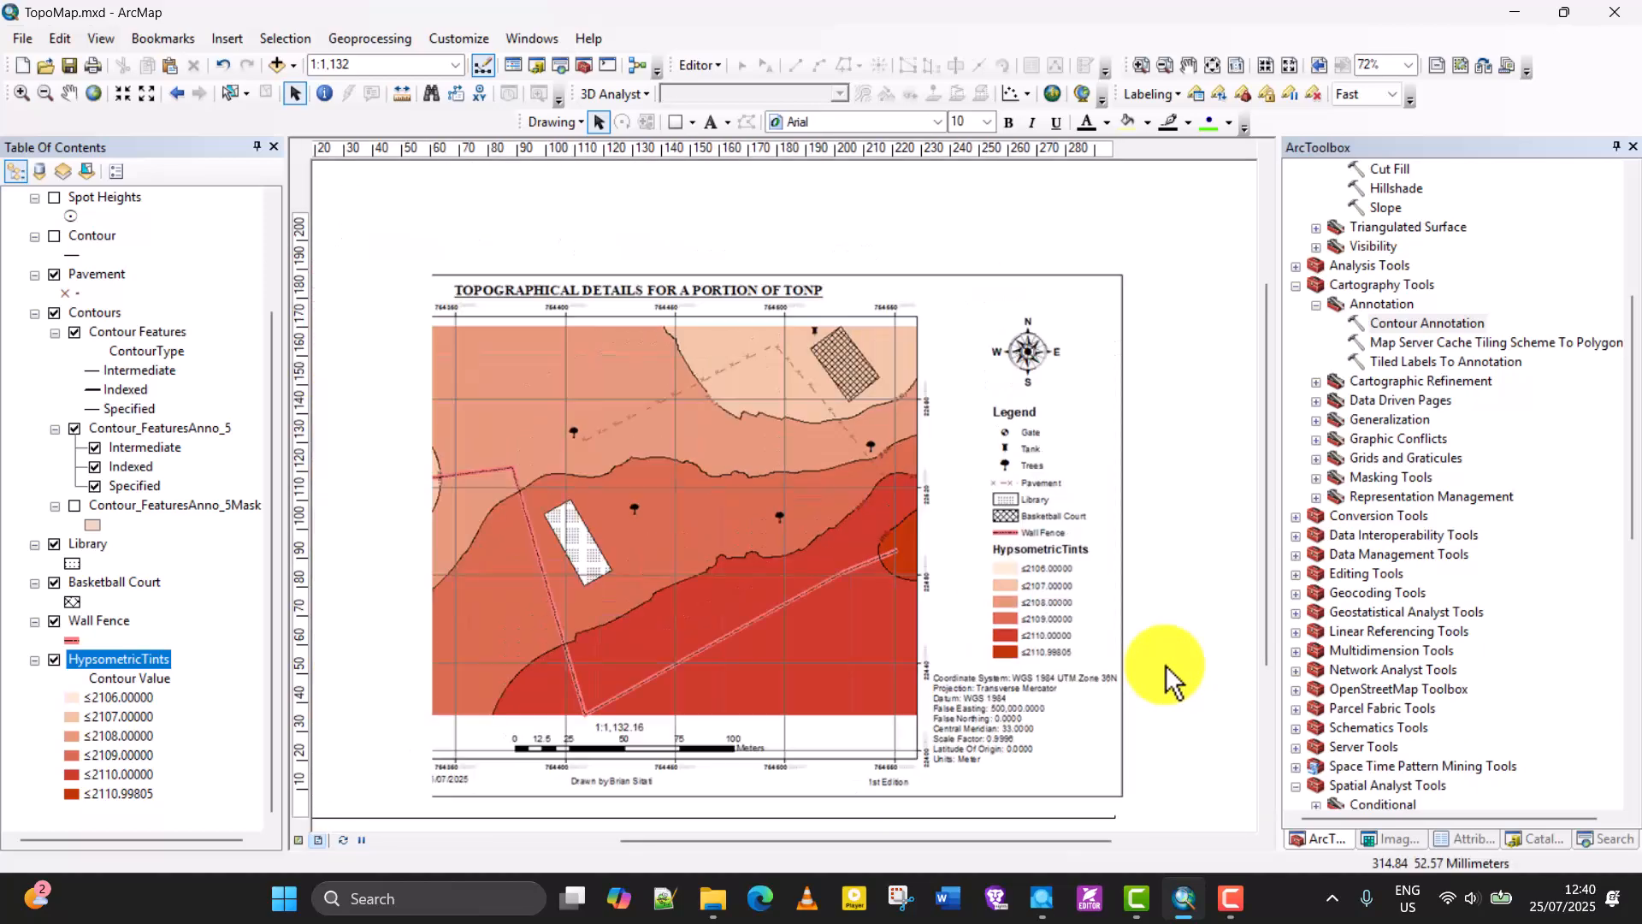
pyautogui.scroll(-1, 1169, 681)
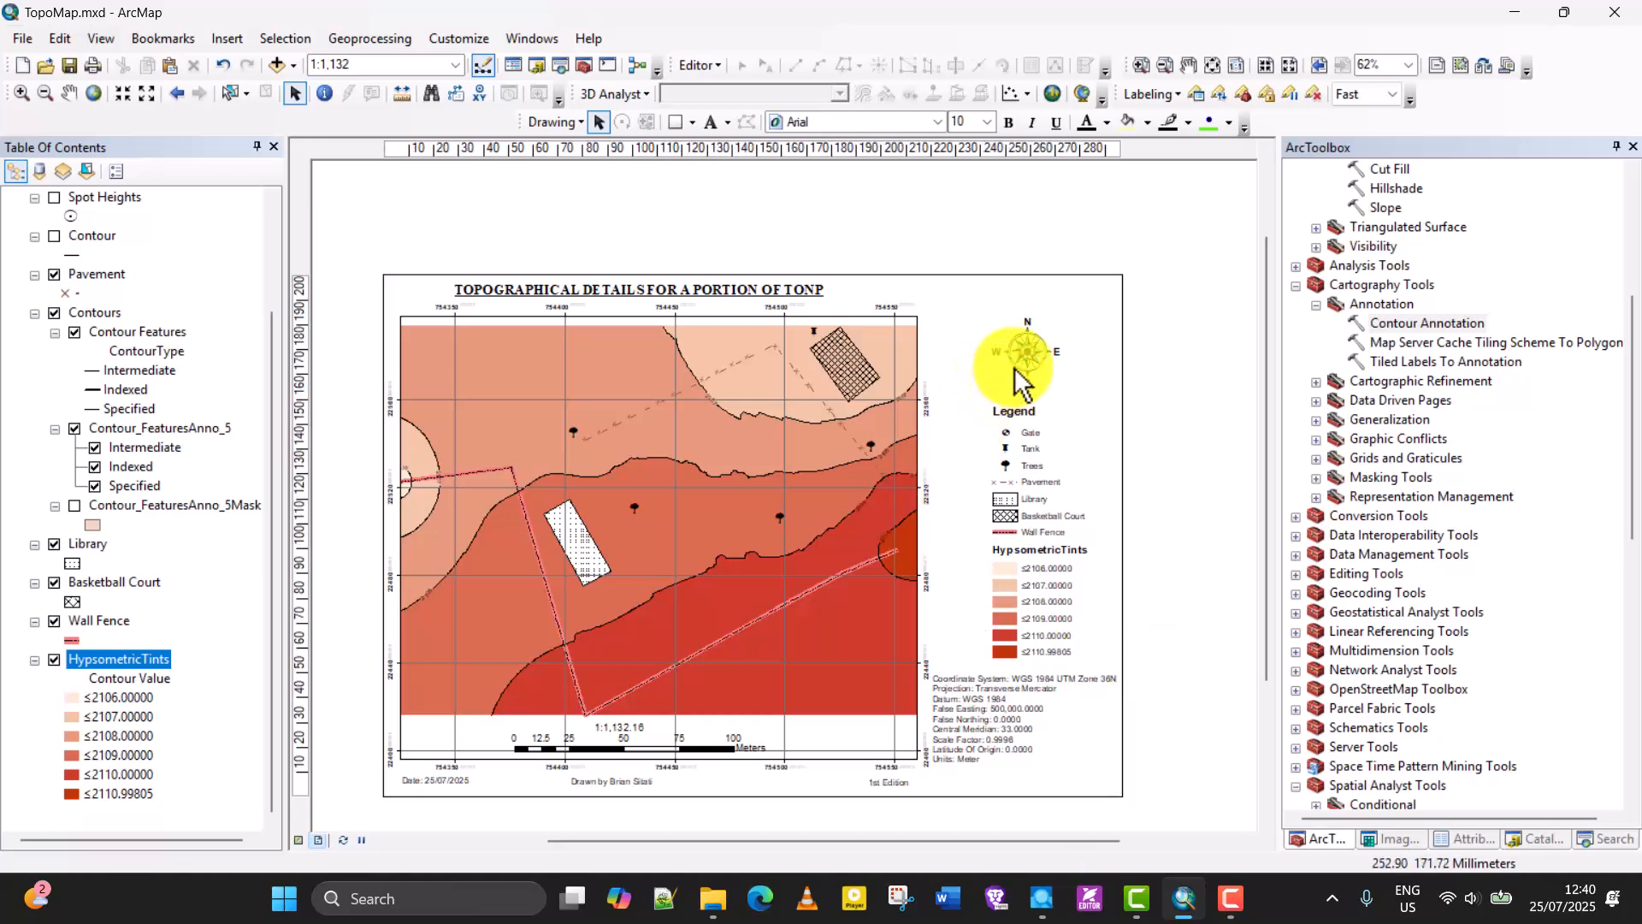
pyautogui.click(1024, 361)
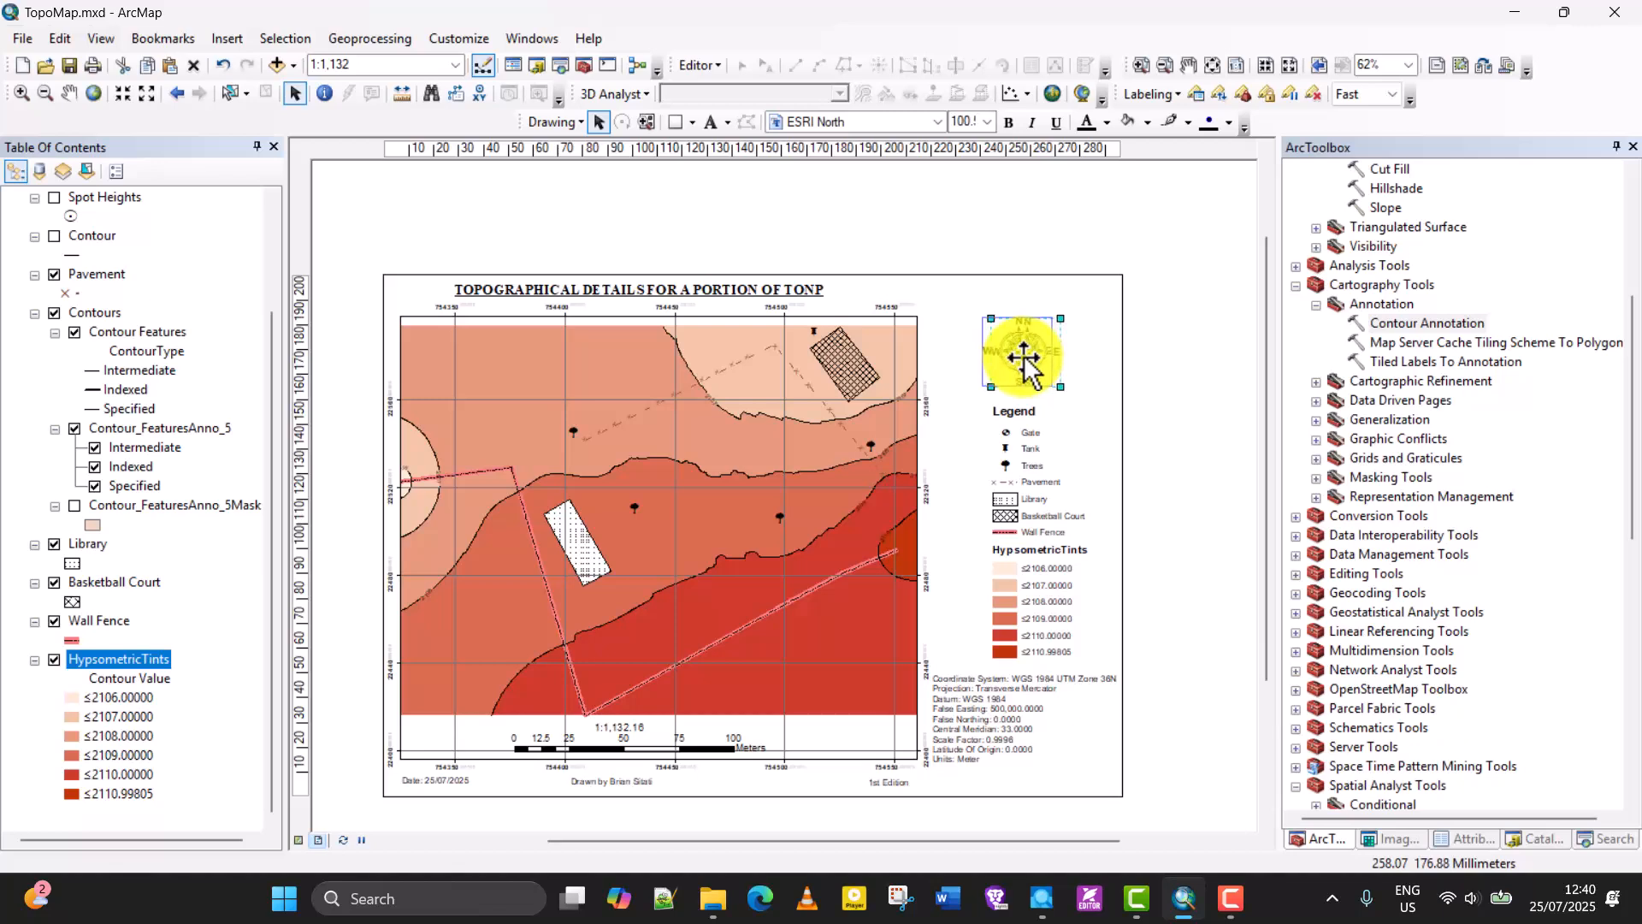
pyautogui.click(1138, 421)
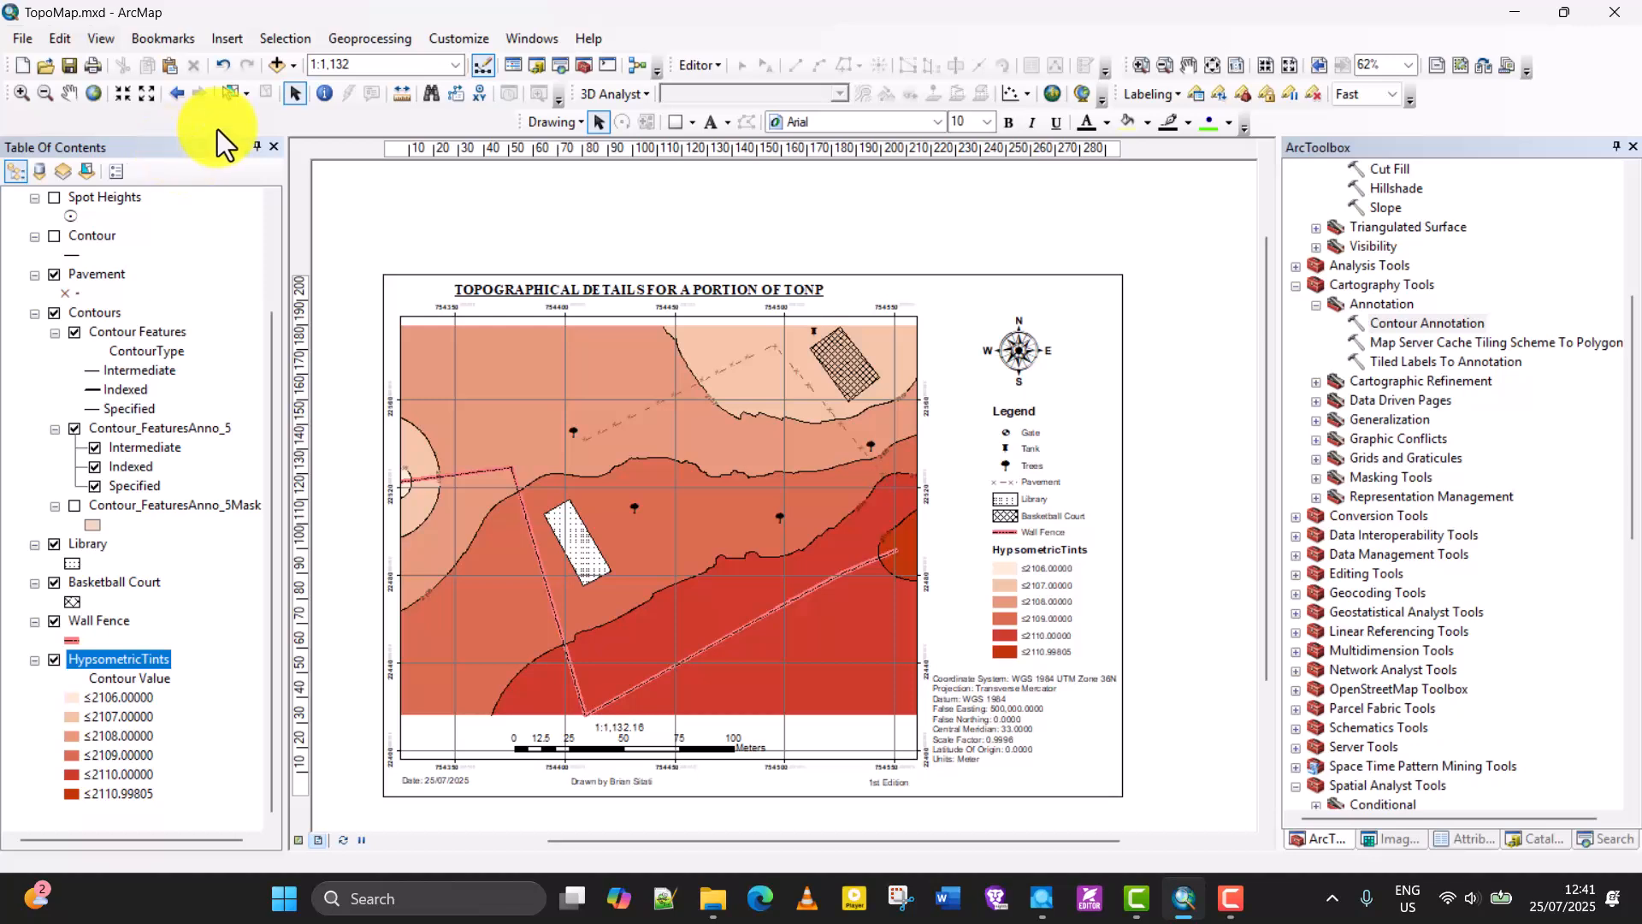
# Start a map export and choose the TopoMapping folder on the Desktop as its destination.
pyautogui.click(22, 39)
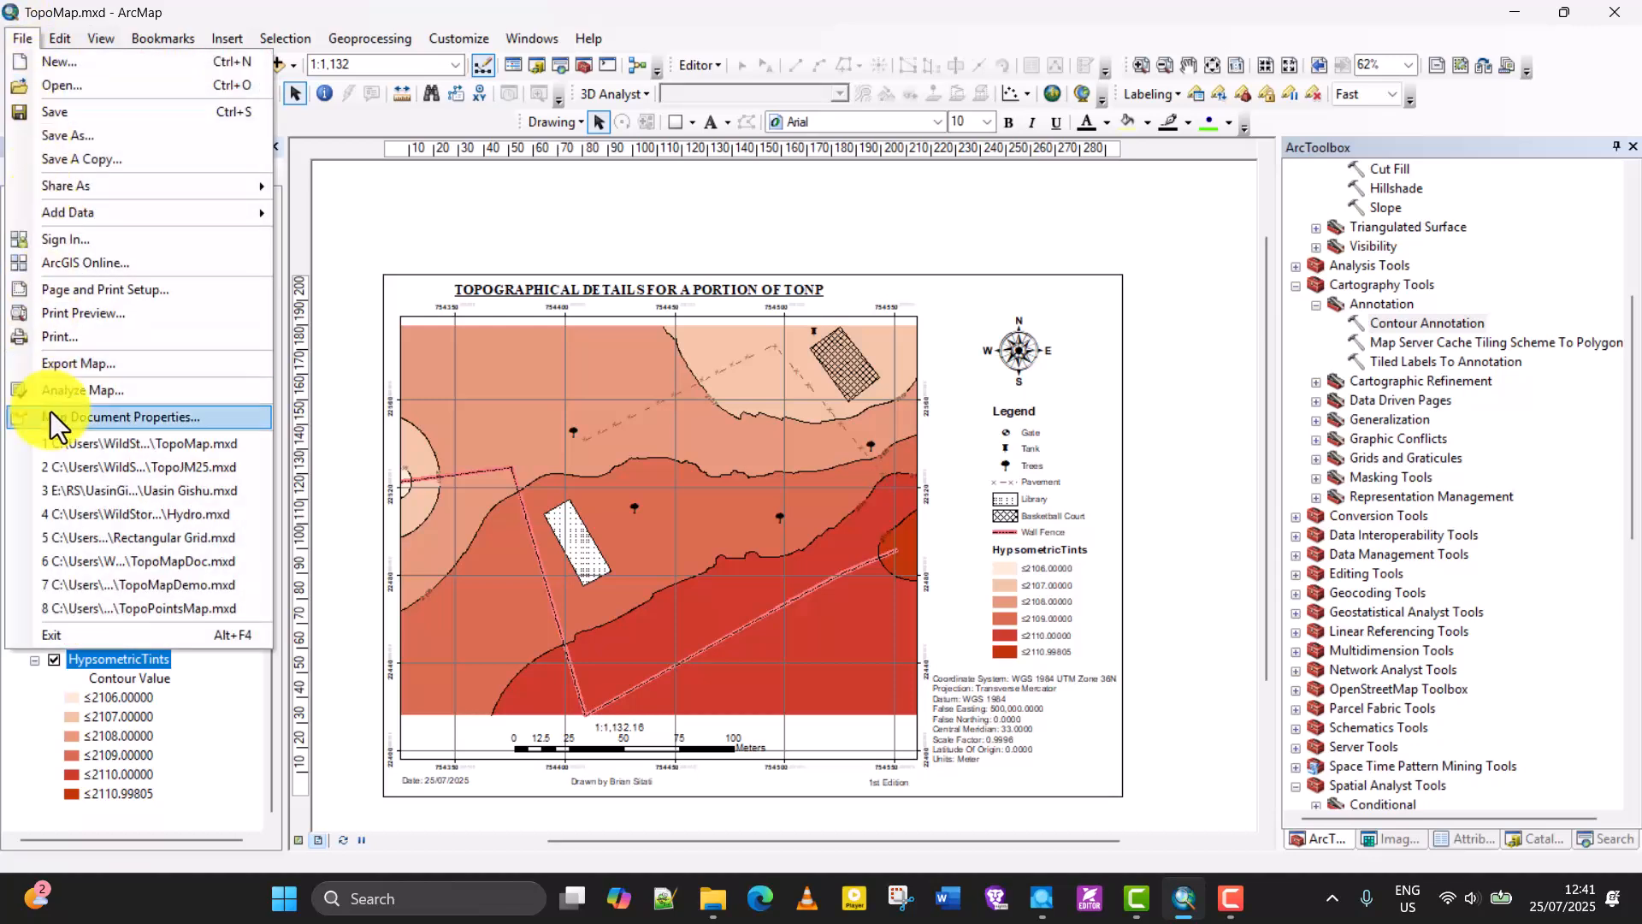
pyautogui.click(74, 369)
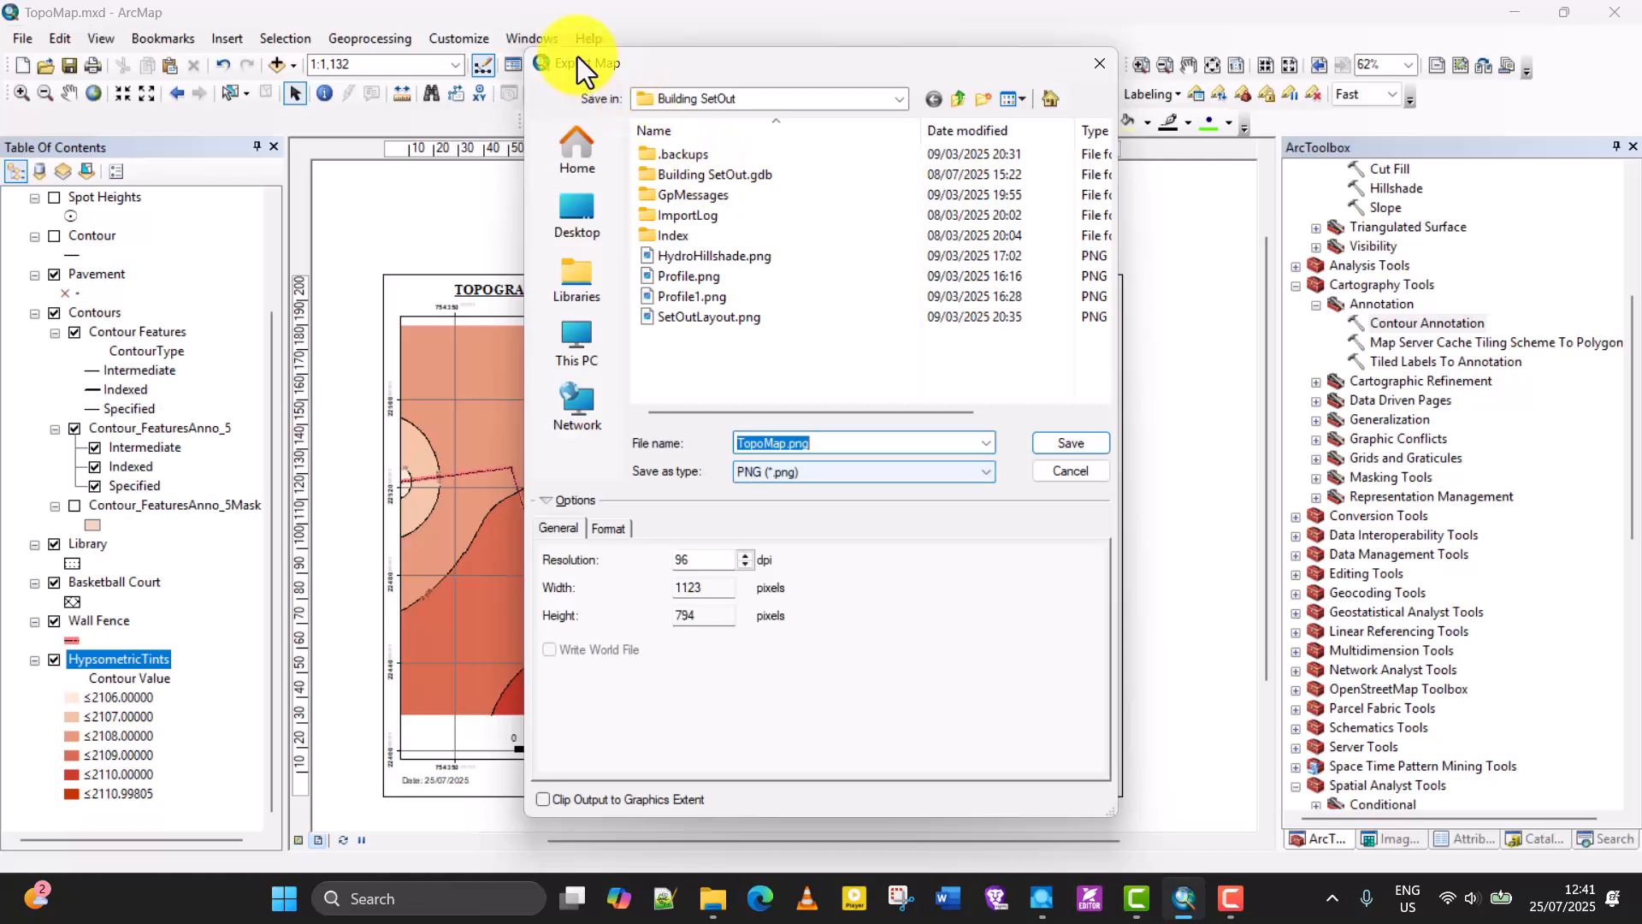
pyautogui.moveTo(577, 57); pyautogui.dragTo(151, 33)
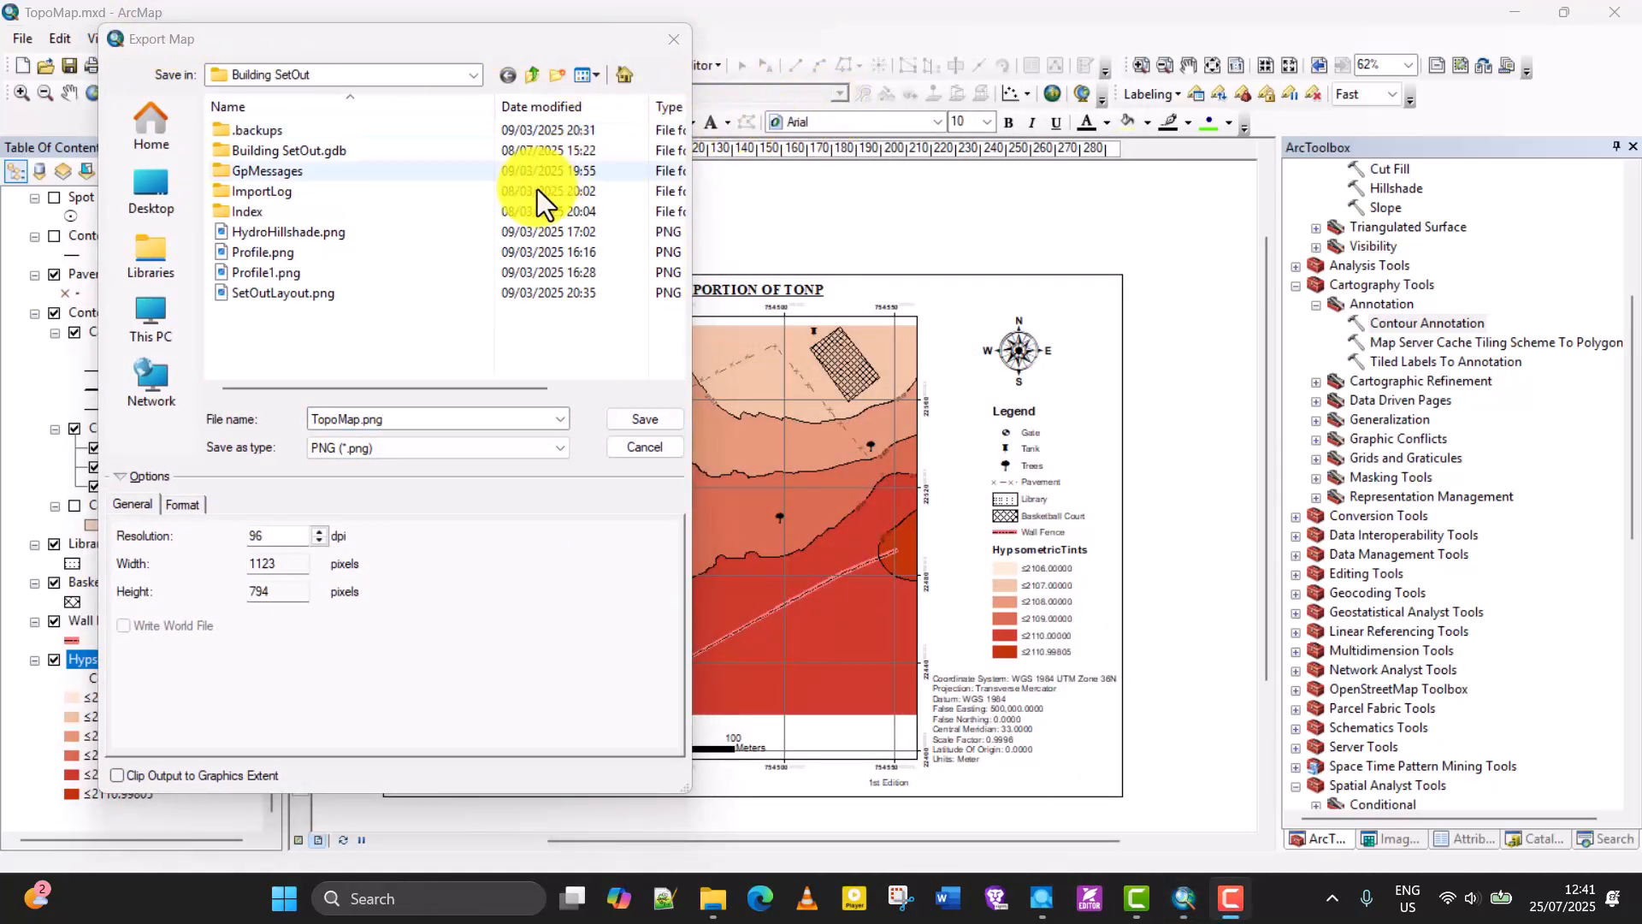
pyautogui.click(386, 411)
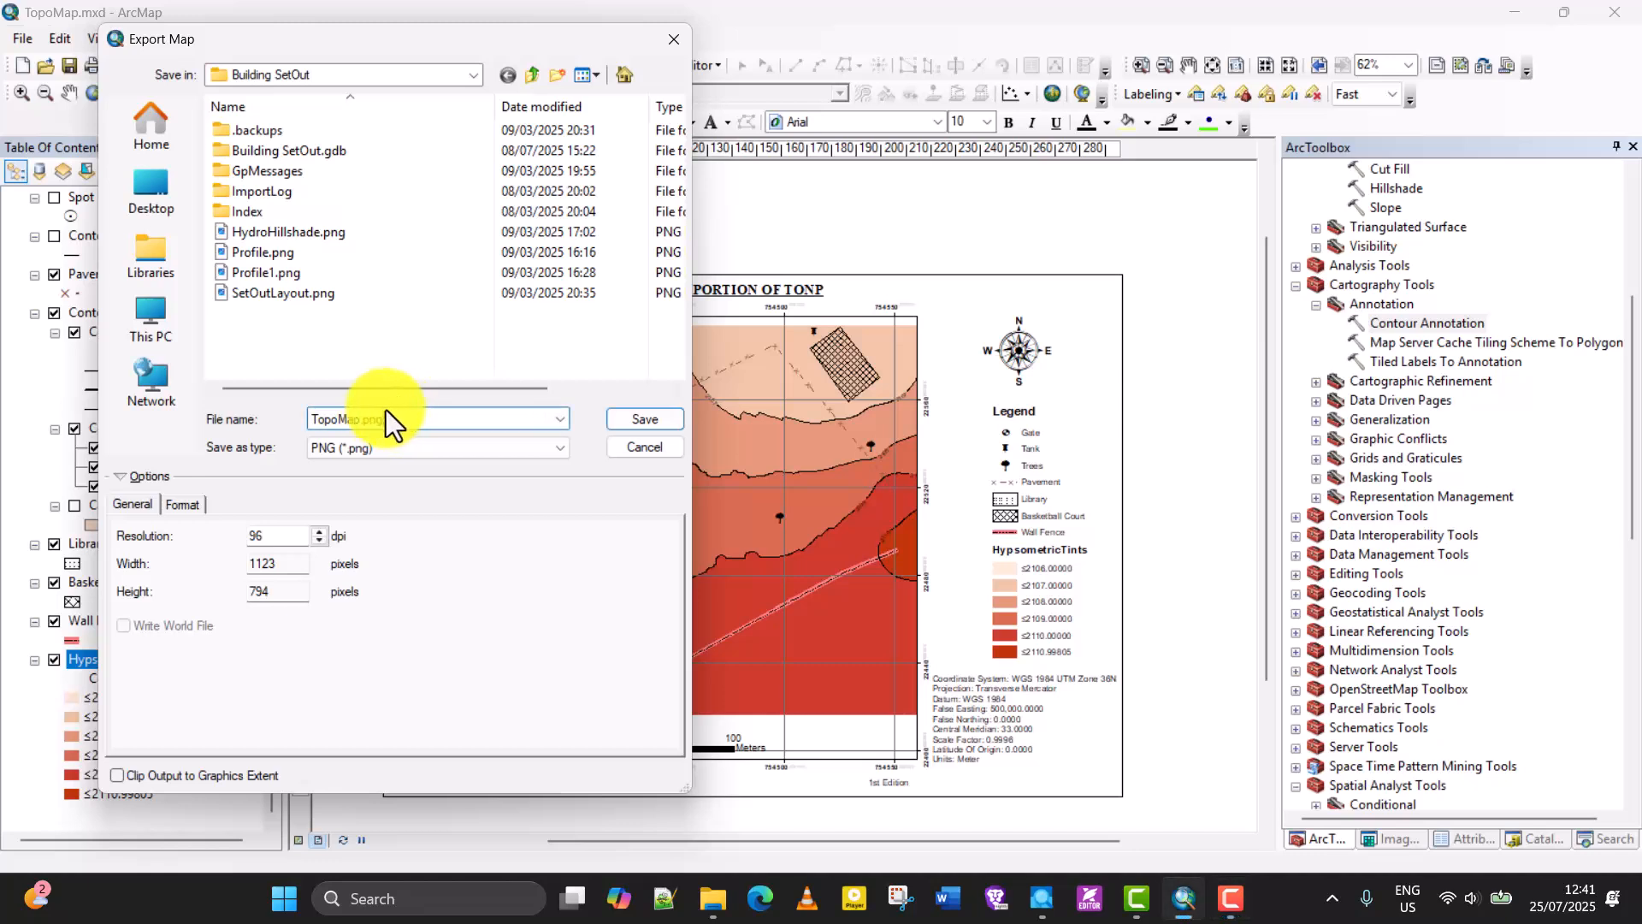
pyautogui.click(153, 182)
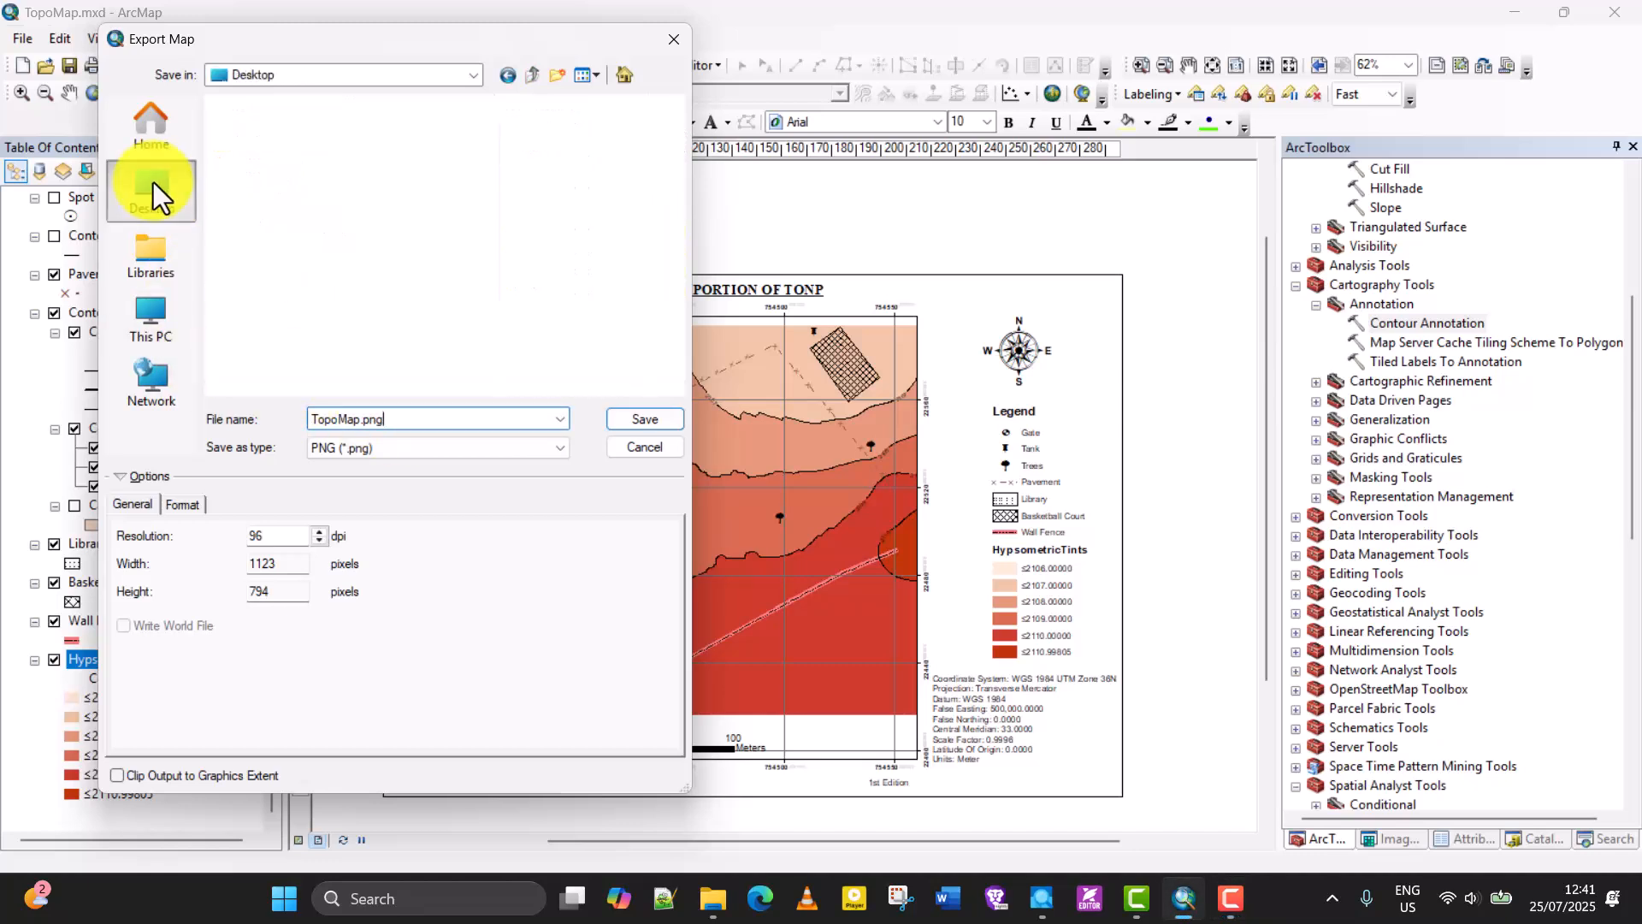
pyautogui.click(281, 248)
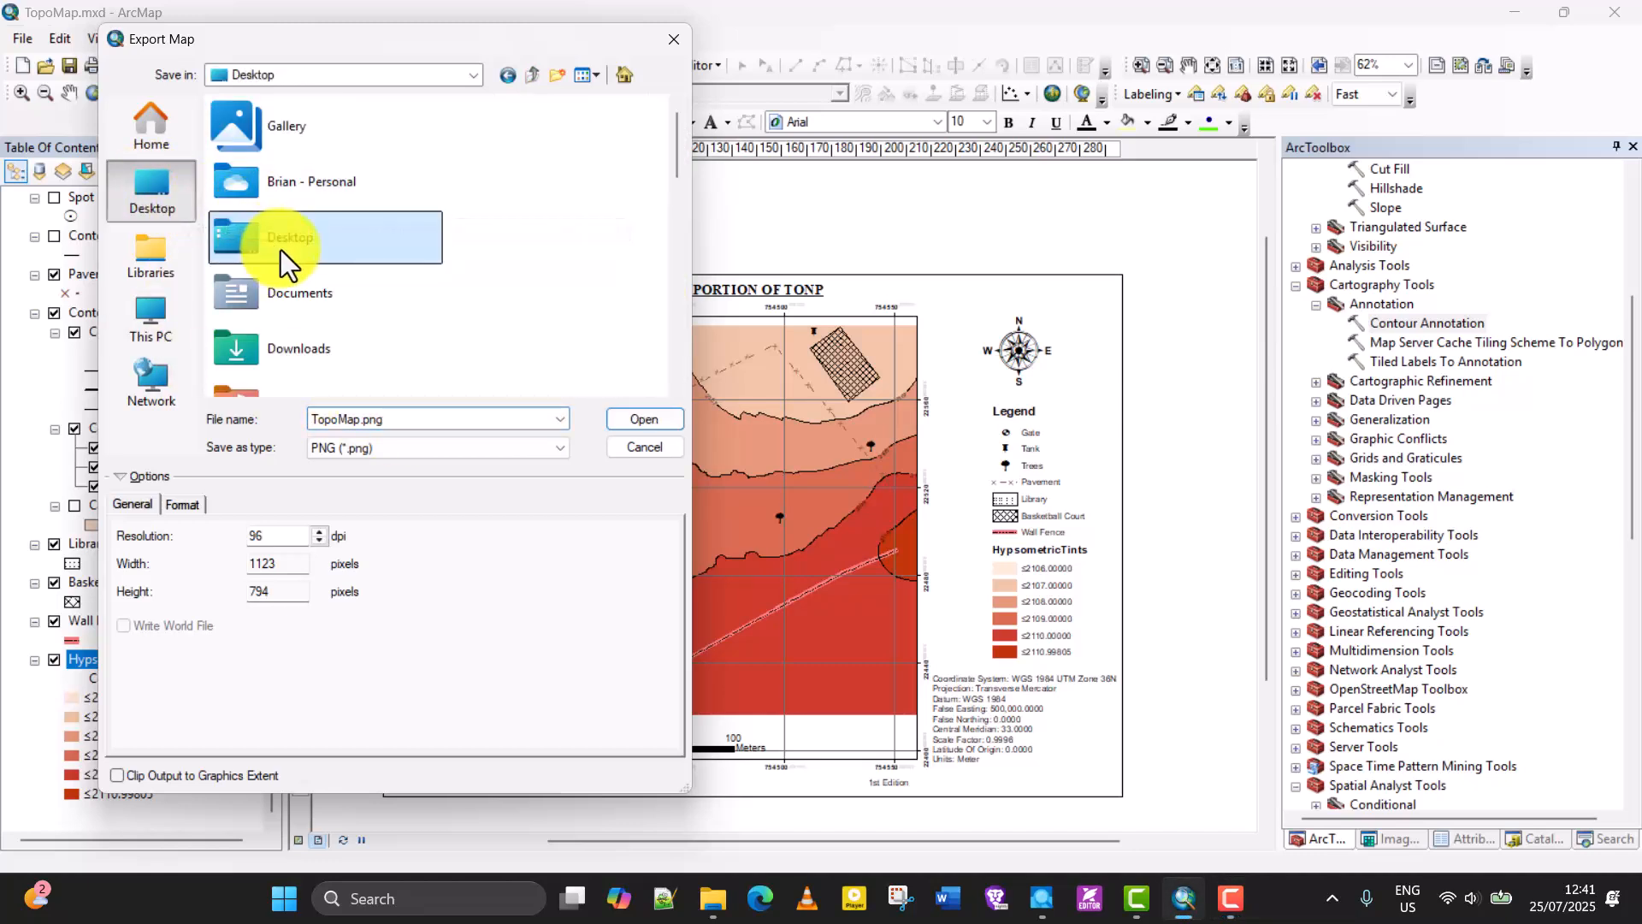
pyautogui.scroll(-4, 281, 250)
pyautogui.scroll(2, 306, 323)
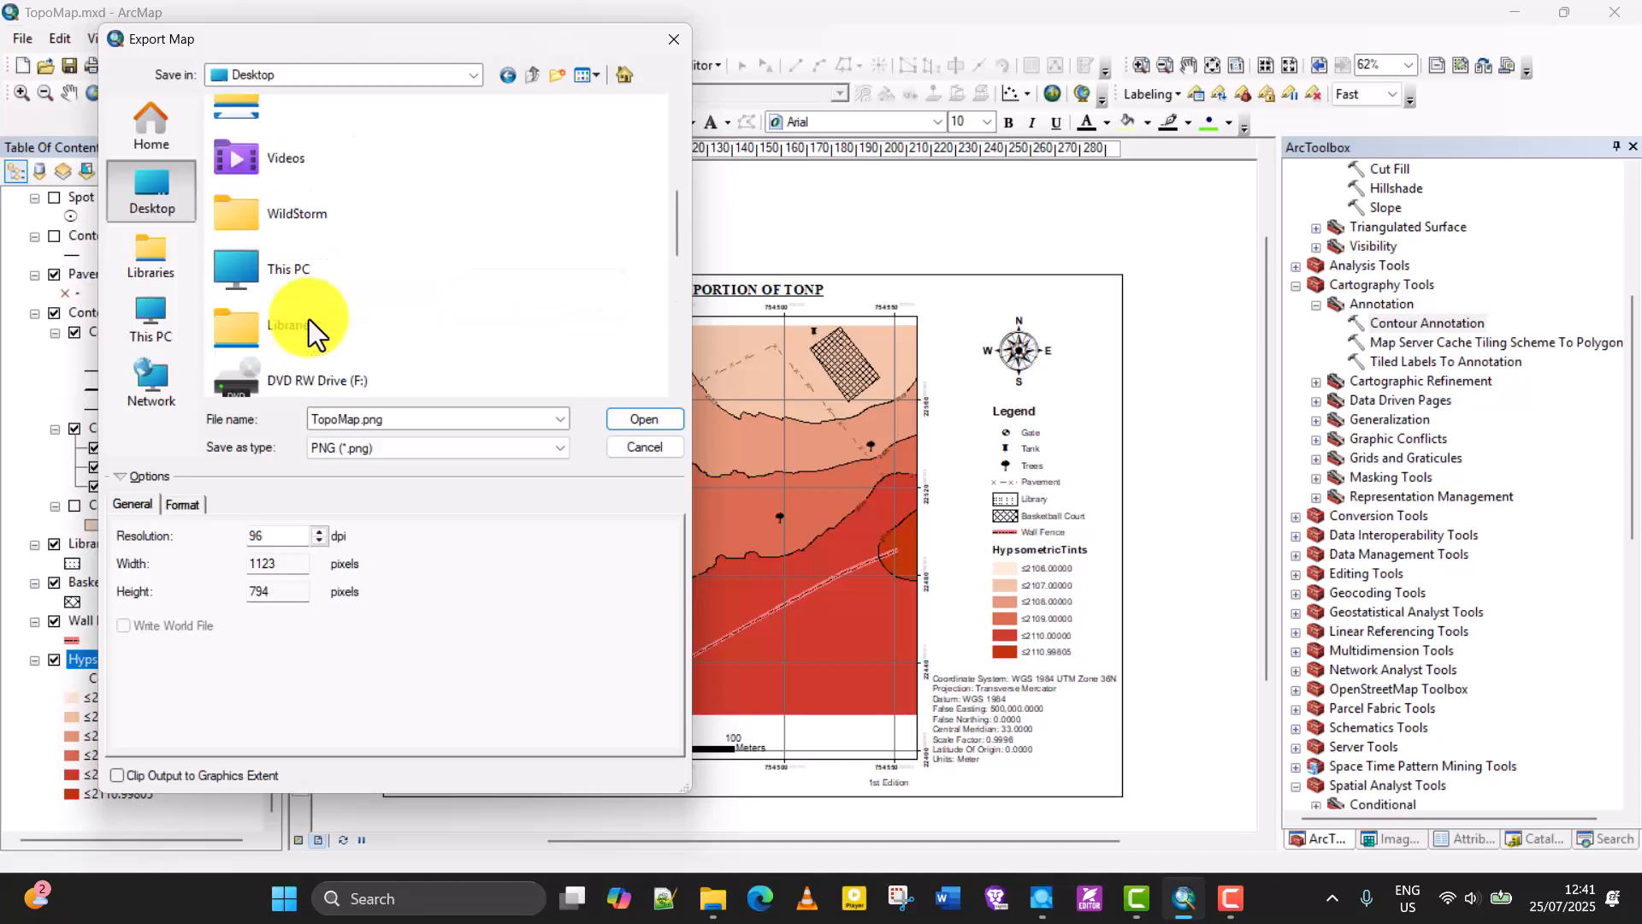
pyautogui.scroll(-5, 309, 320)
pyautogui.click(306, 316)
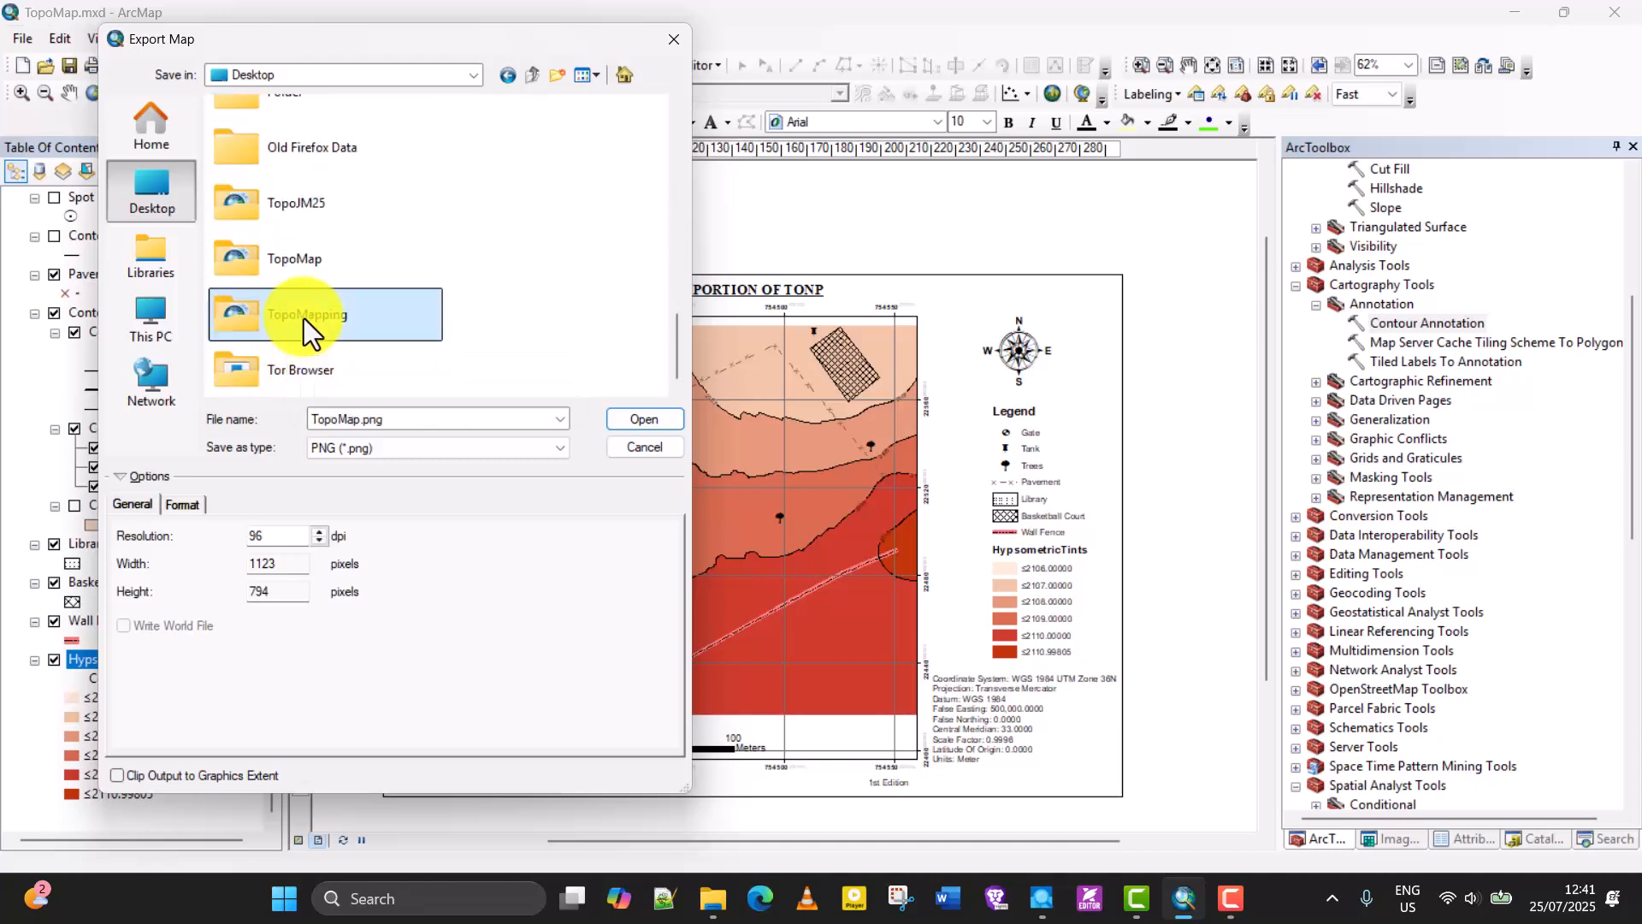
pyautogui.doubleClick(304, 318)
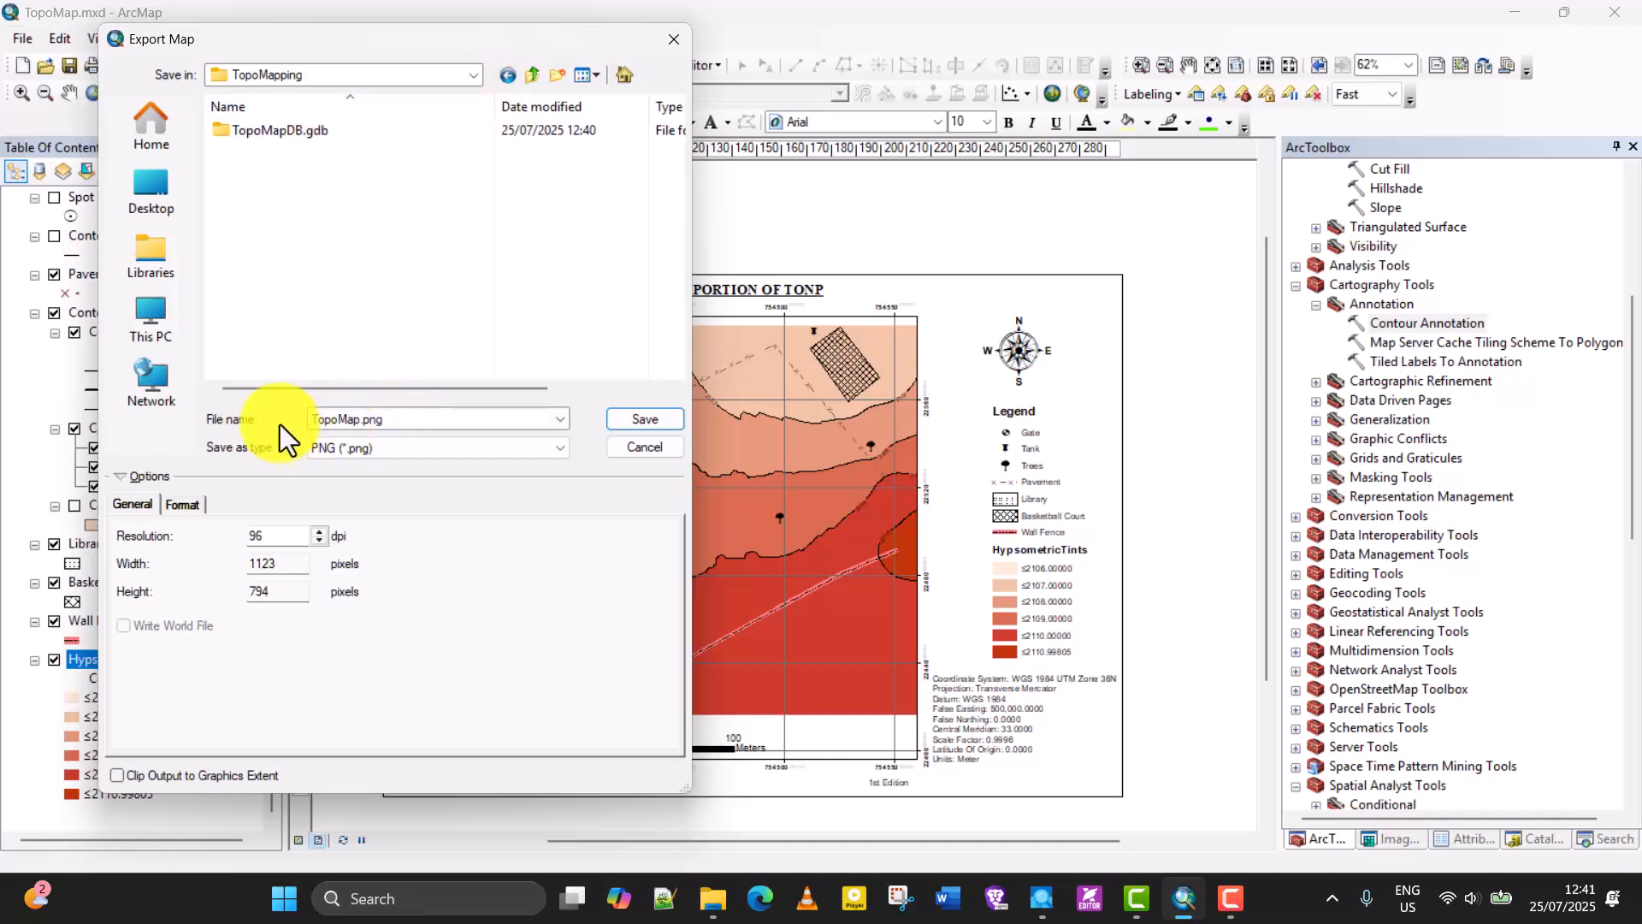
# Set the export type to PDF, review its format and general options, and save the map as TopoMap.pdf.
pyautogui.click(366, 419)
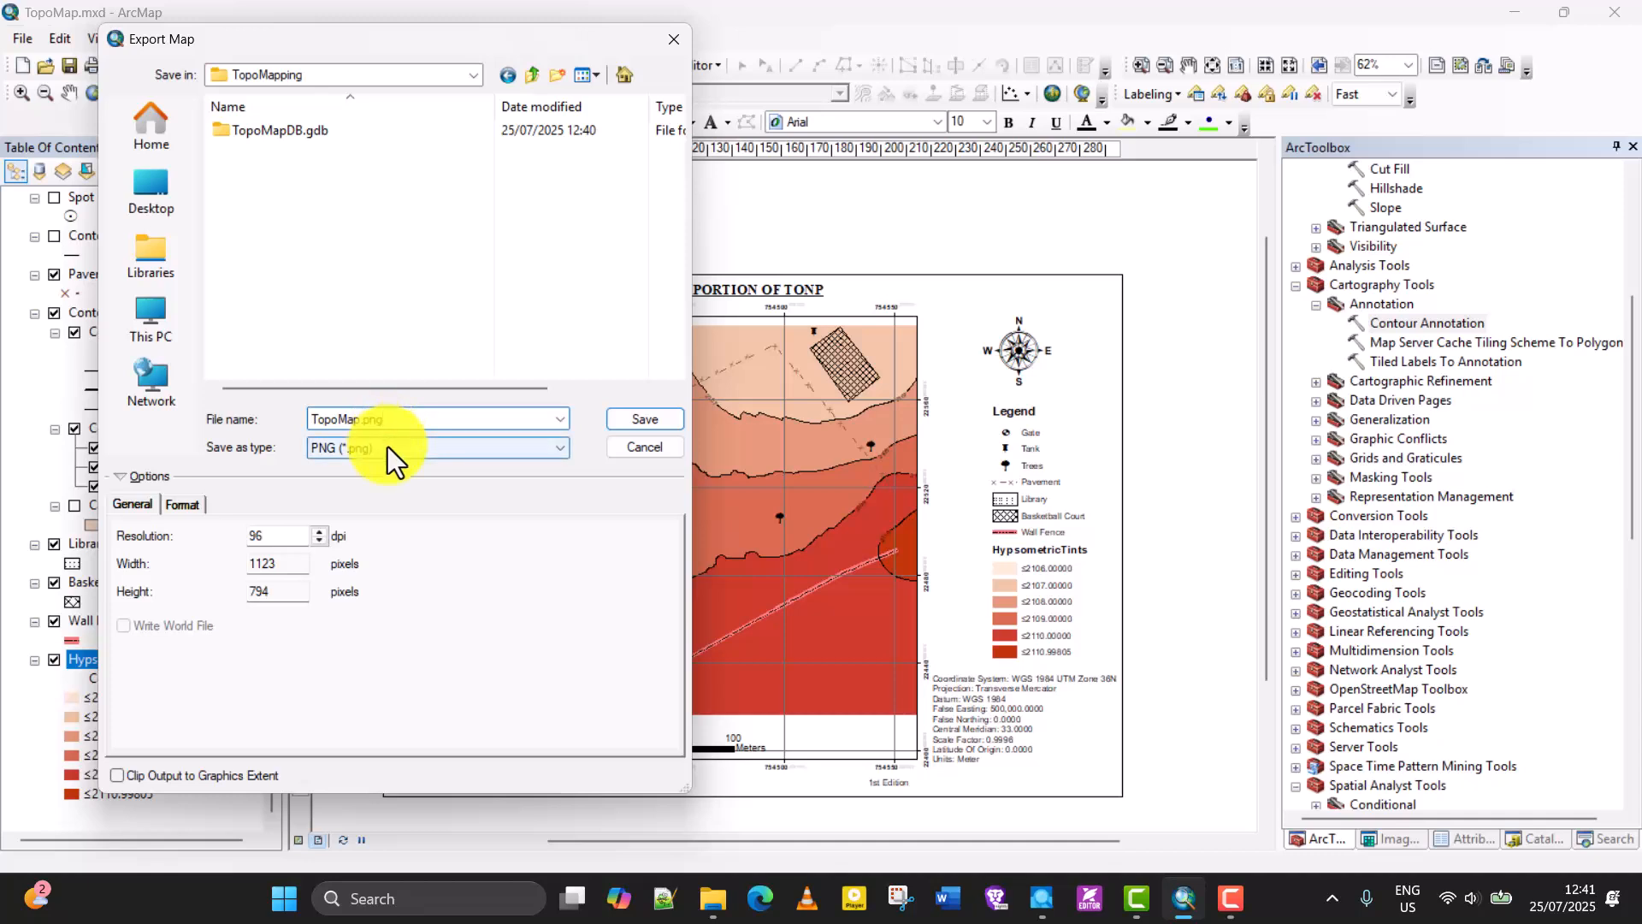
pyautogui.click(389, 448)
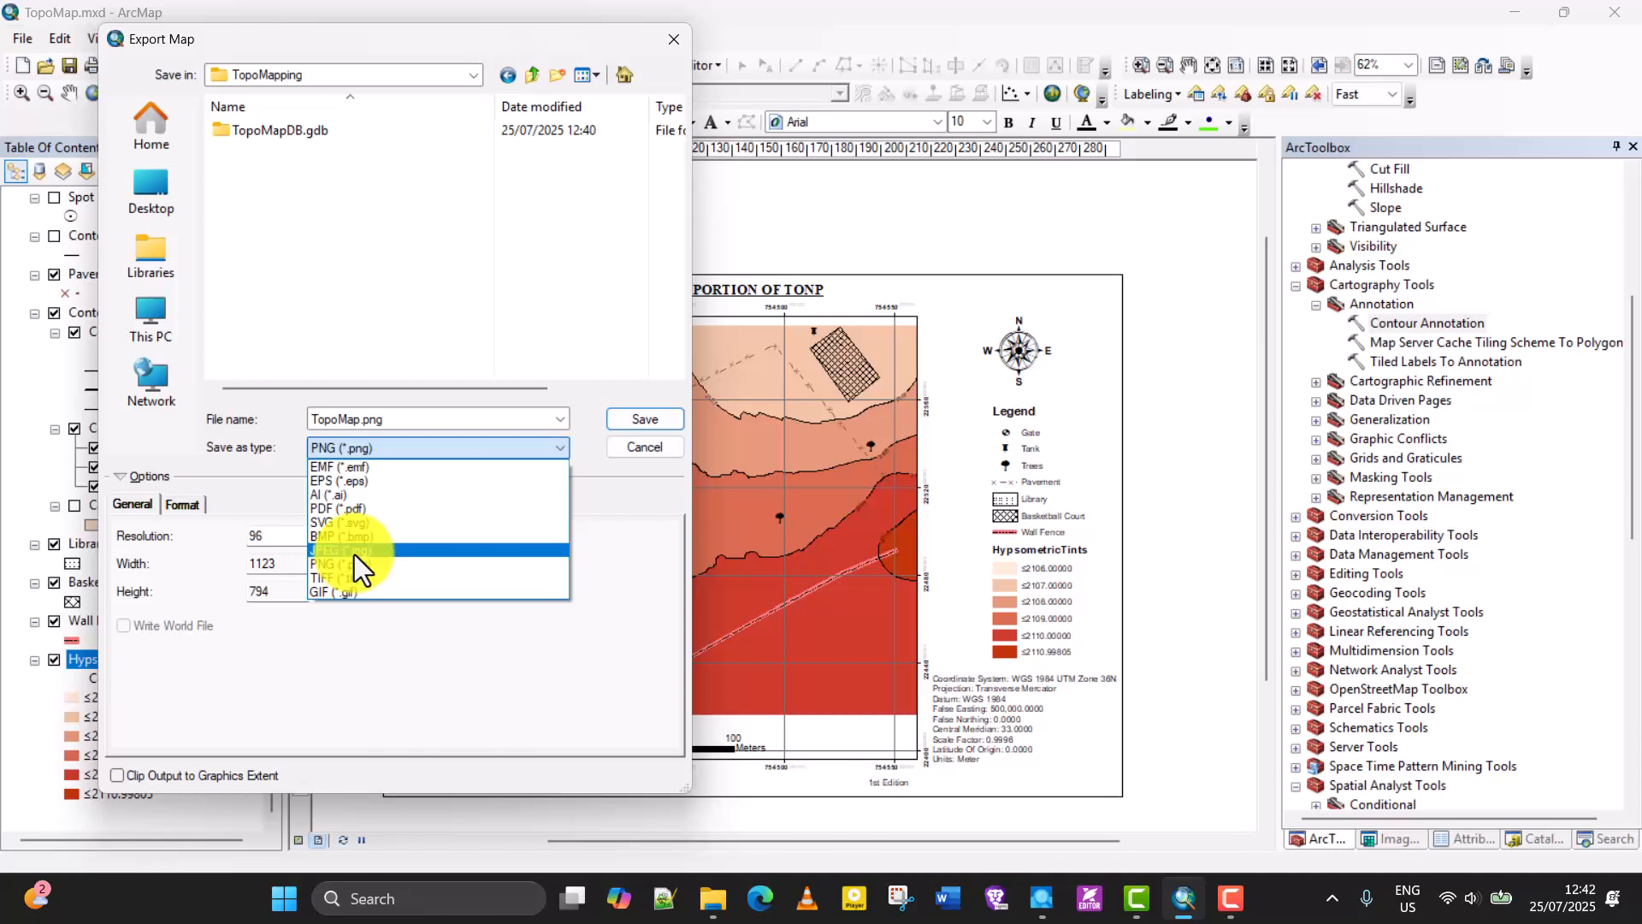
pyautogui.click(342, 508)
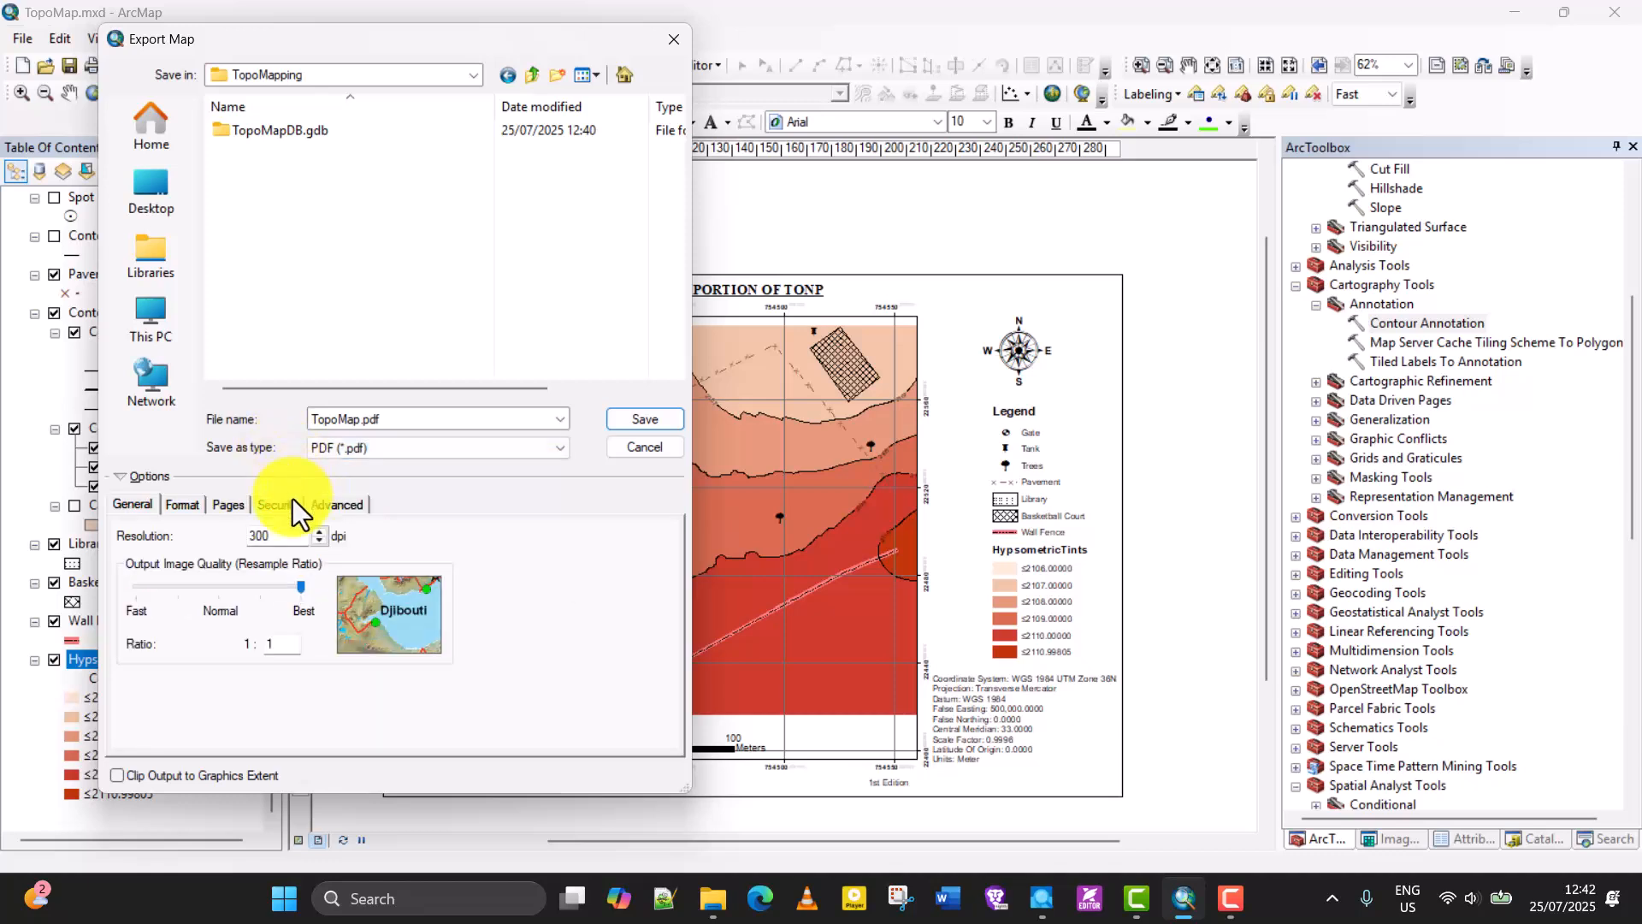
pyautogui.click(188, 510)
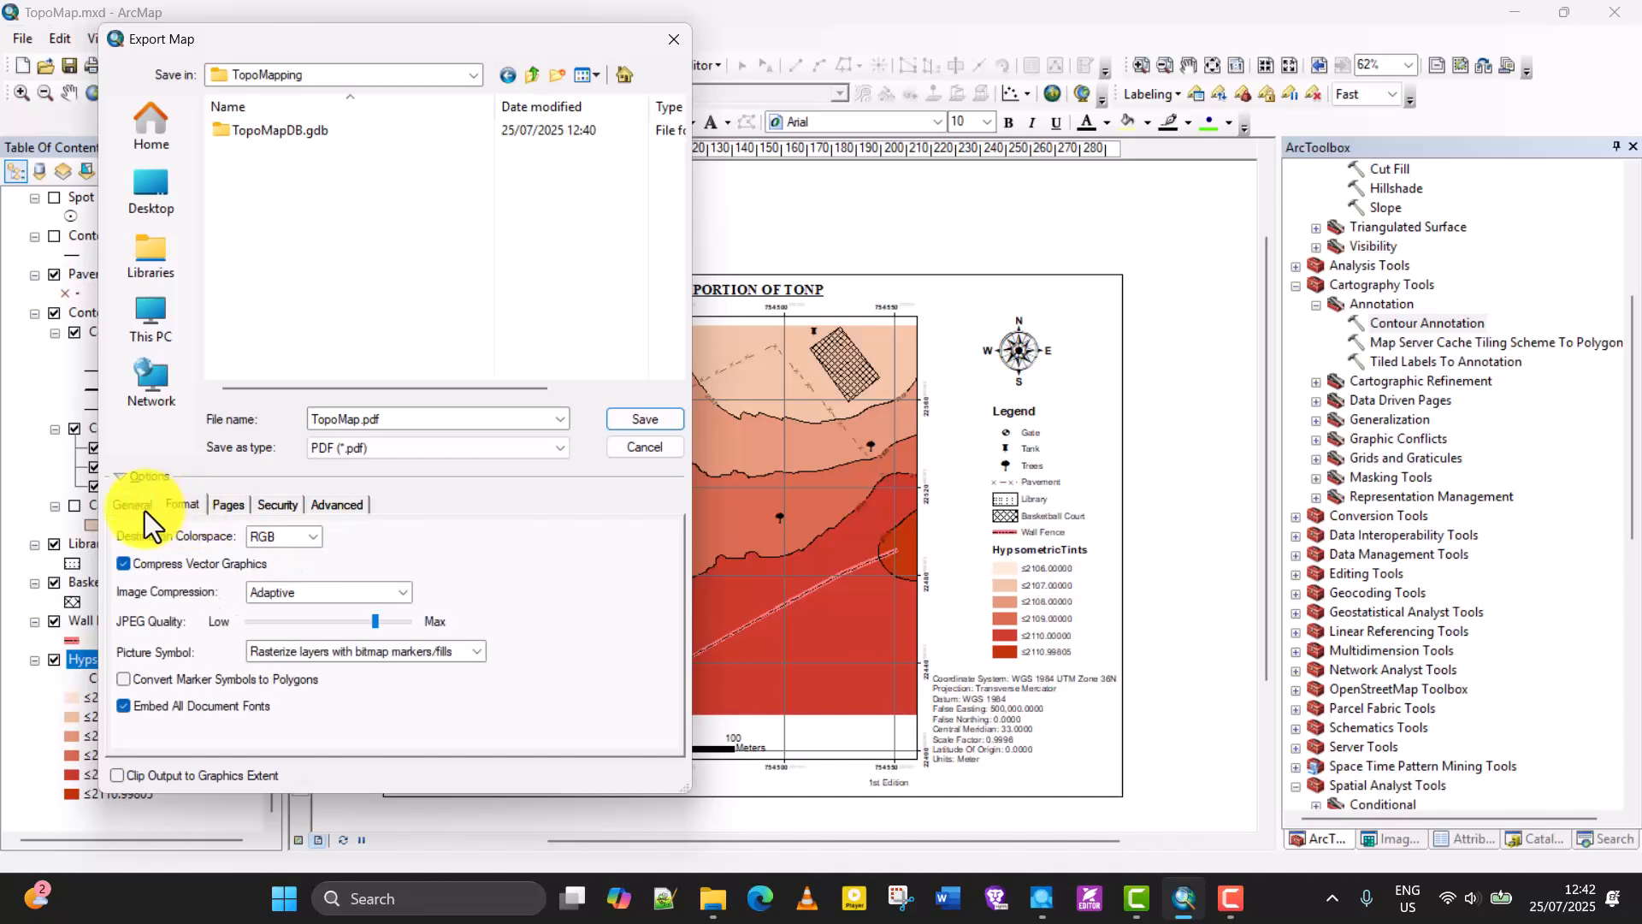
pyautogui.click(146, 507)
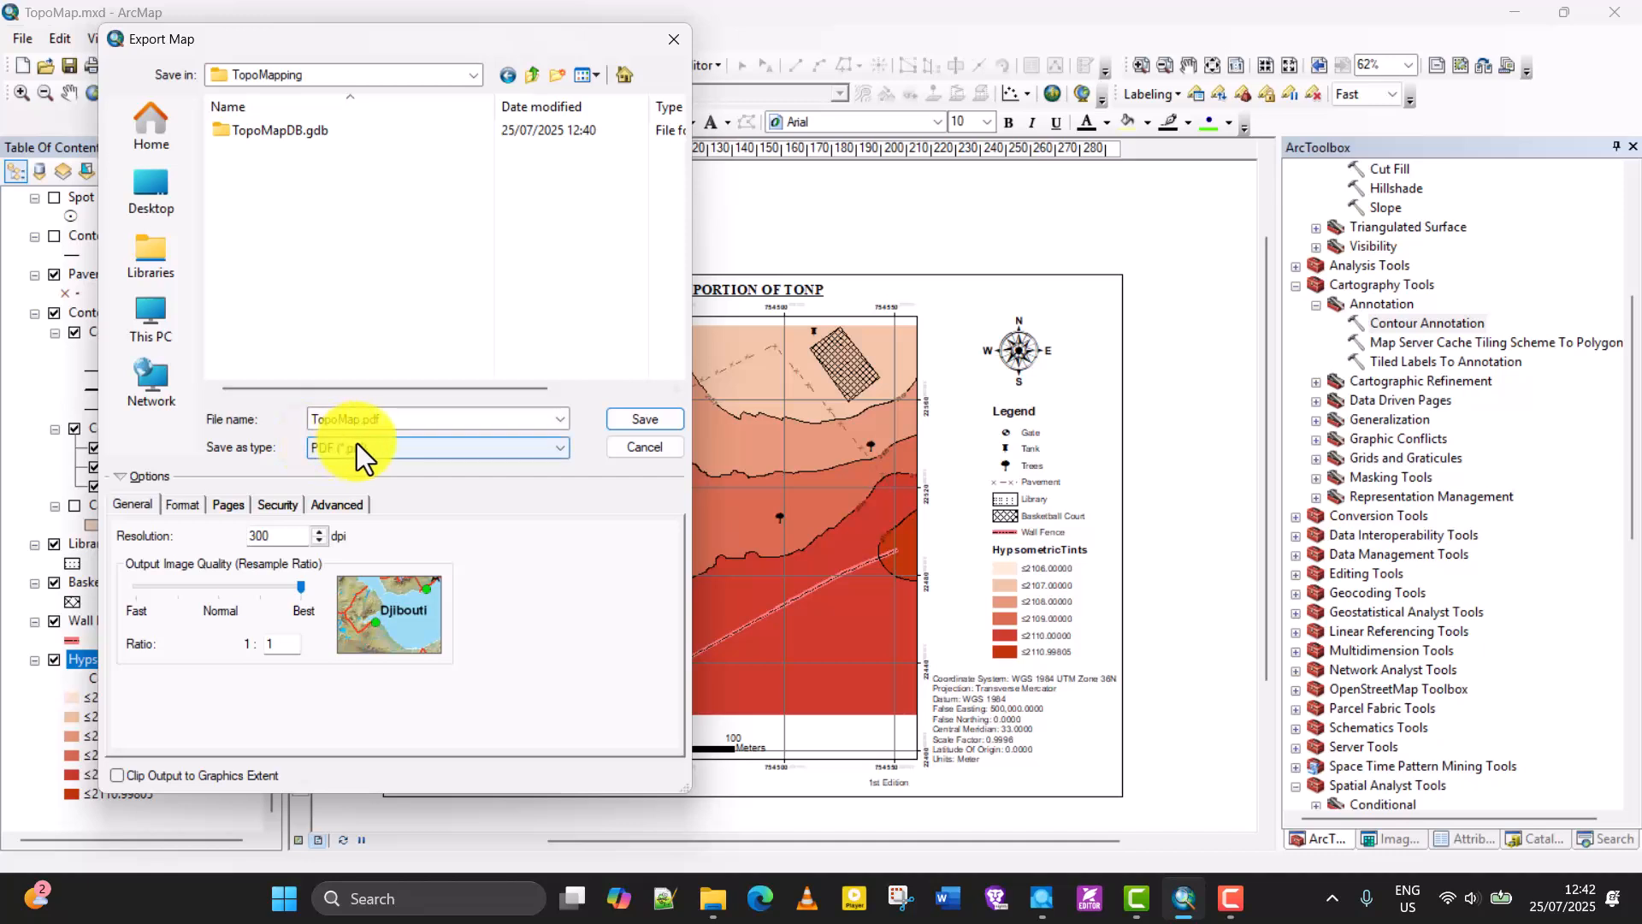
pyautogui.click(625, 418)
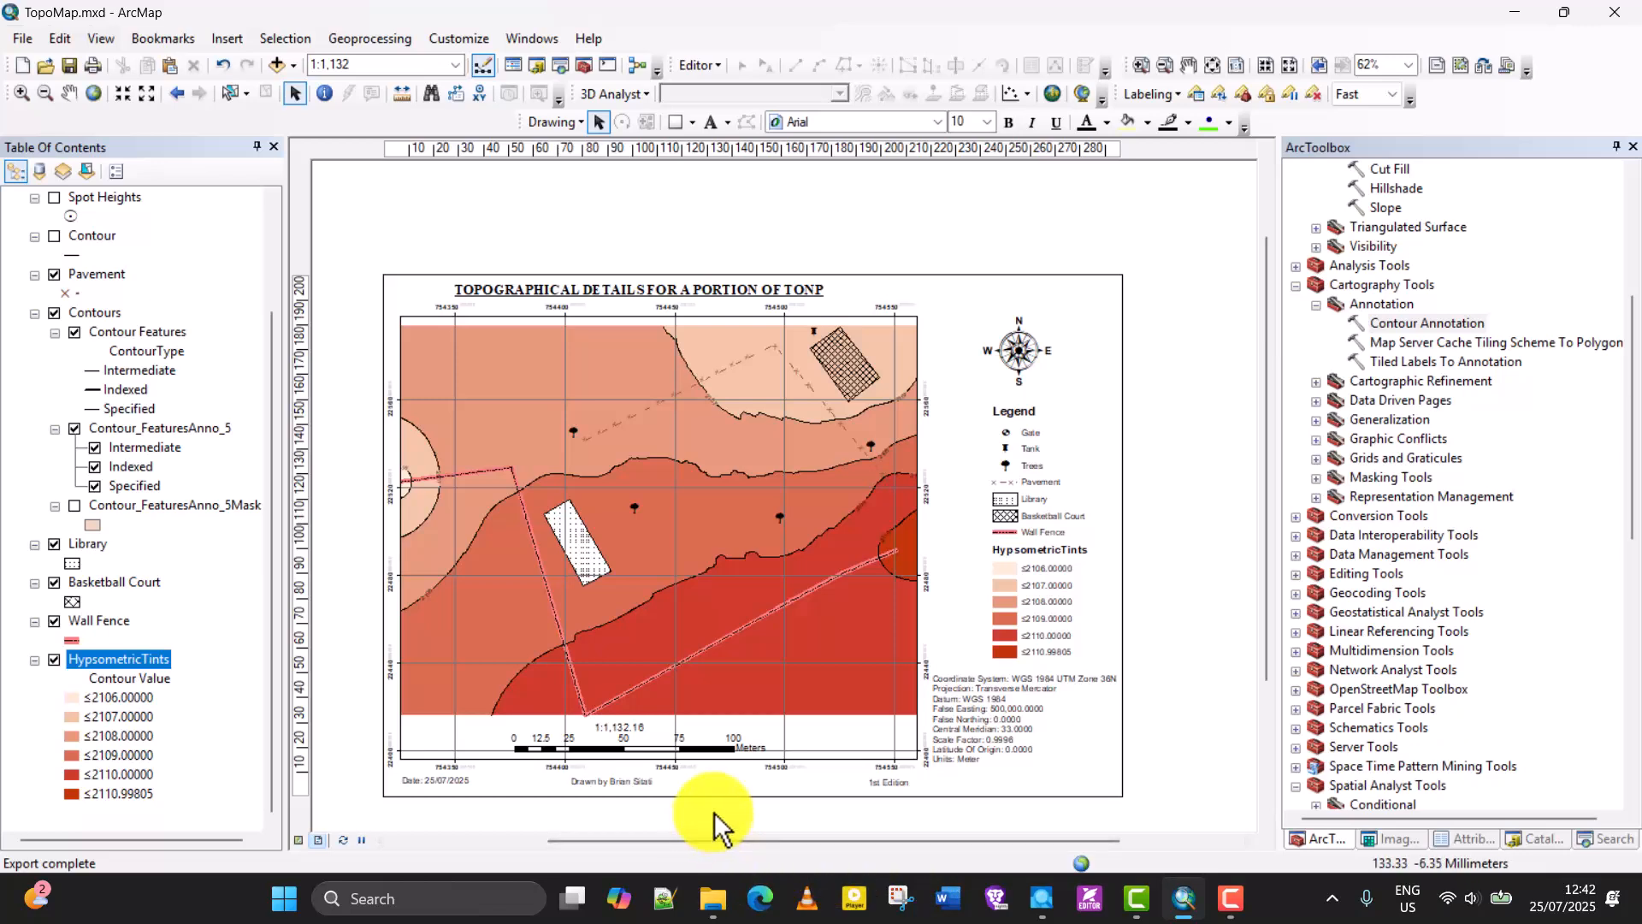
# Switch to File Explorer, open the TopoMapping folder on the Desktop and sort its files by date modified.
pyautogui.click(710, 896)
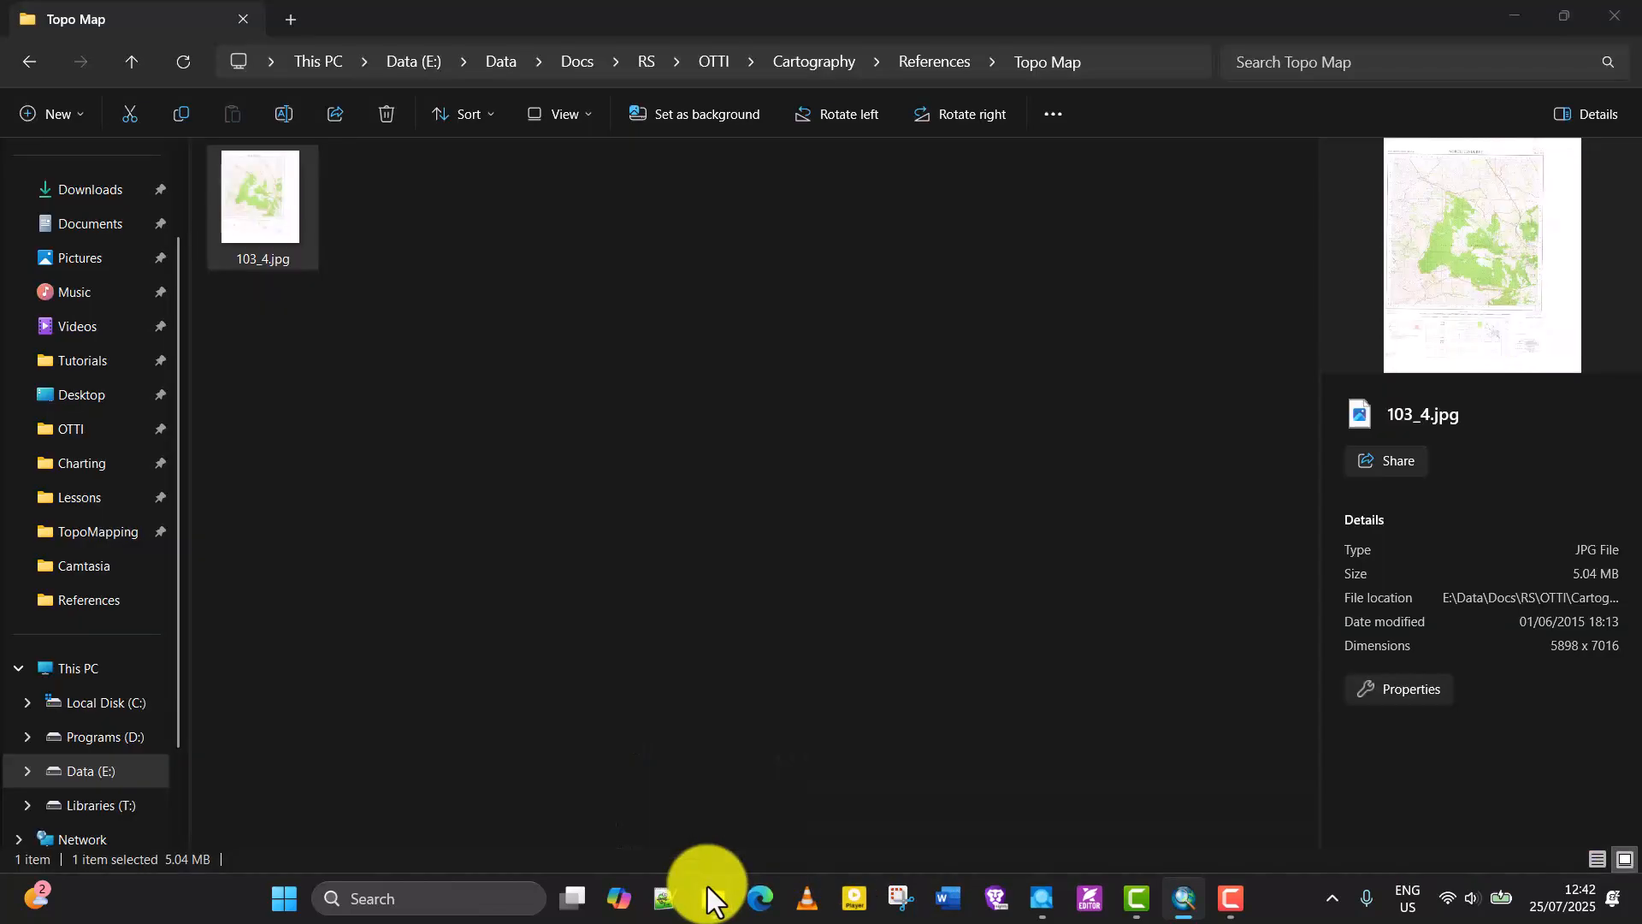
pyautogui.click(510, 577)
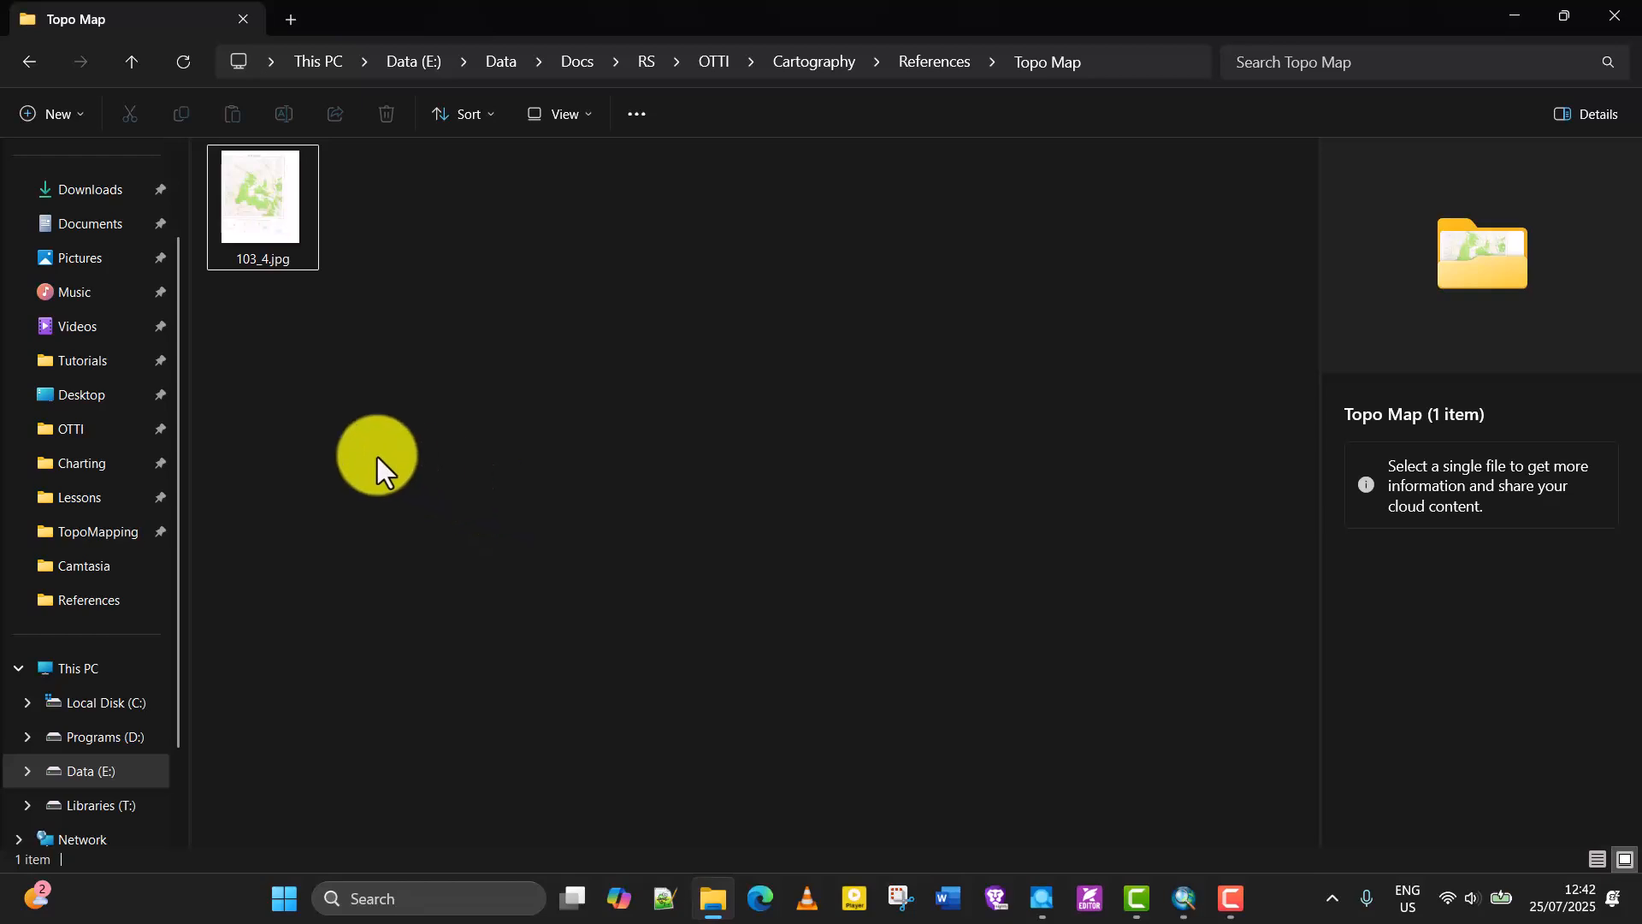
pyautogui.scroll(2, 110, 469)
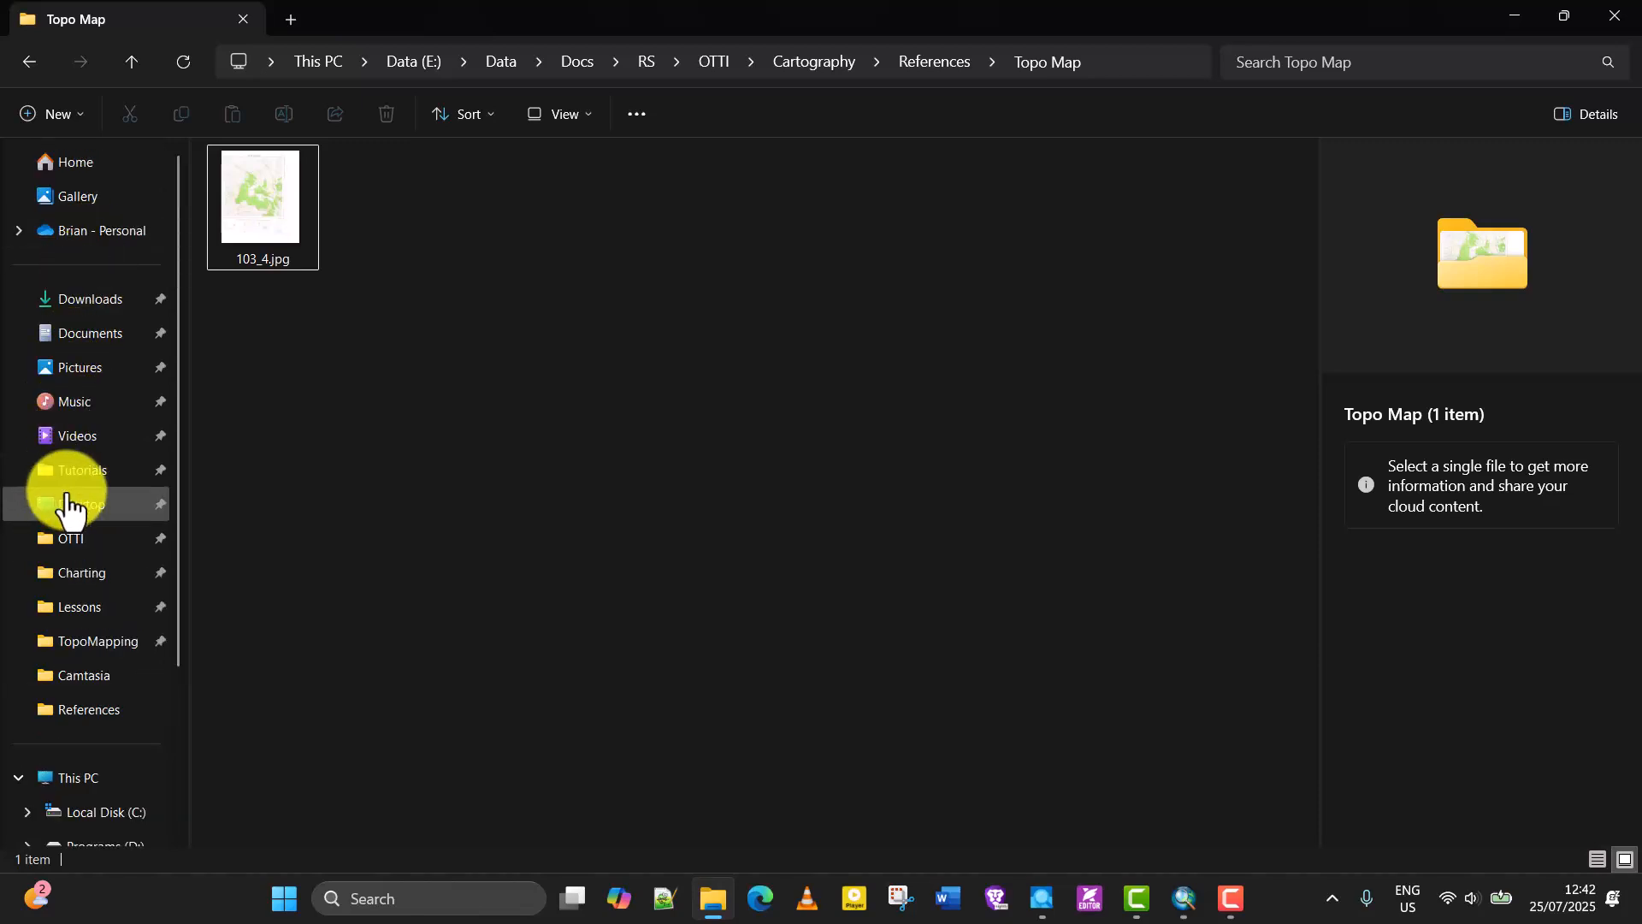
pyautogui.click(68, 505)
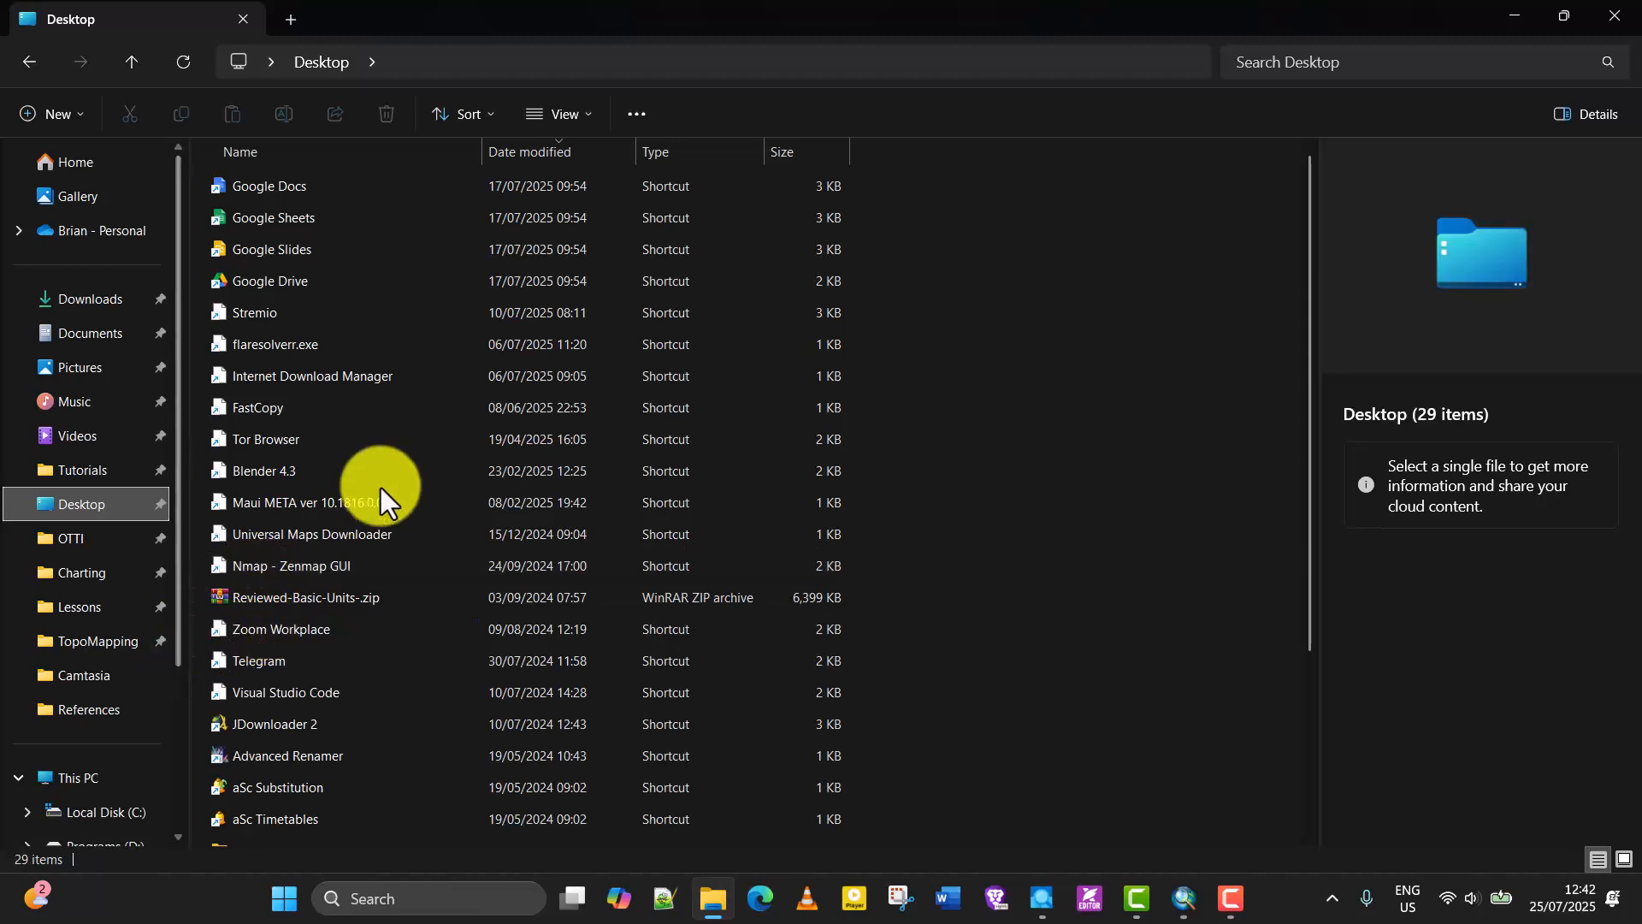
pyautogui.scroll(-3, 383, 500)
pyautogui.doubleClick(310, 611)
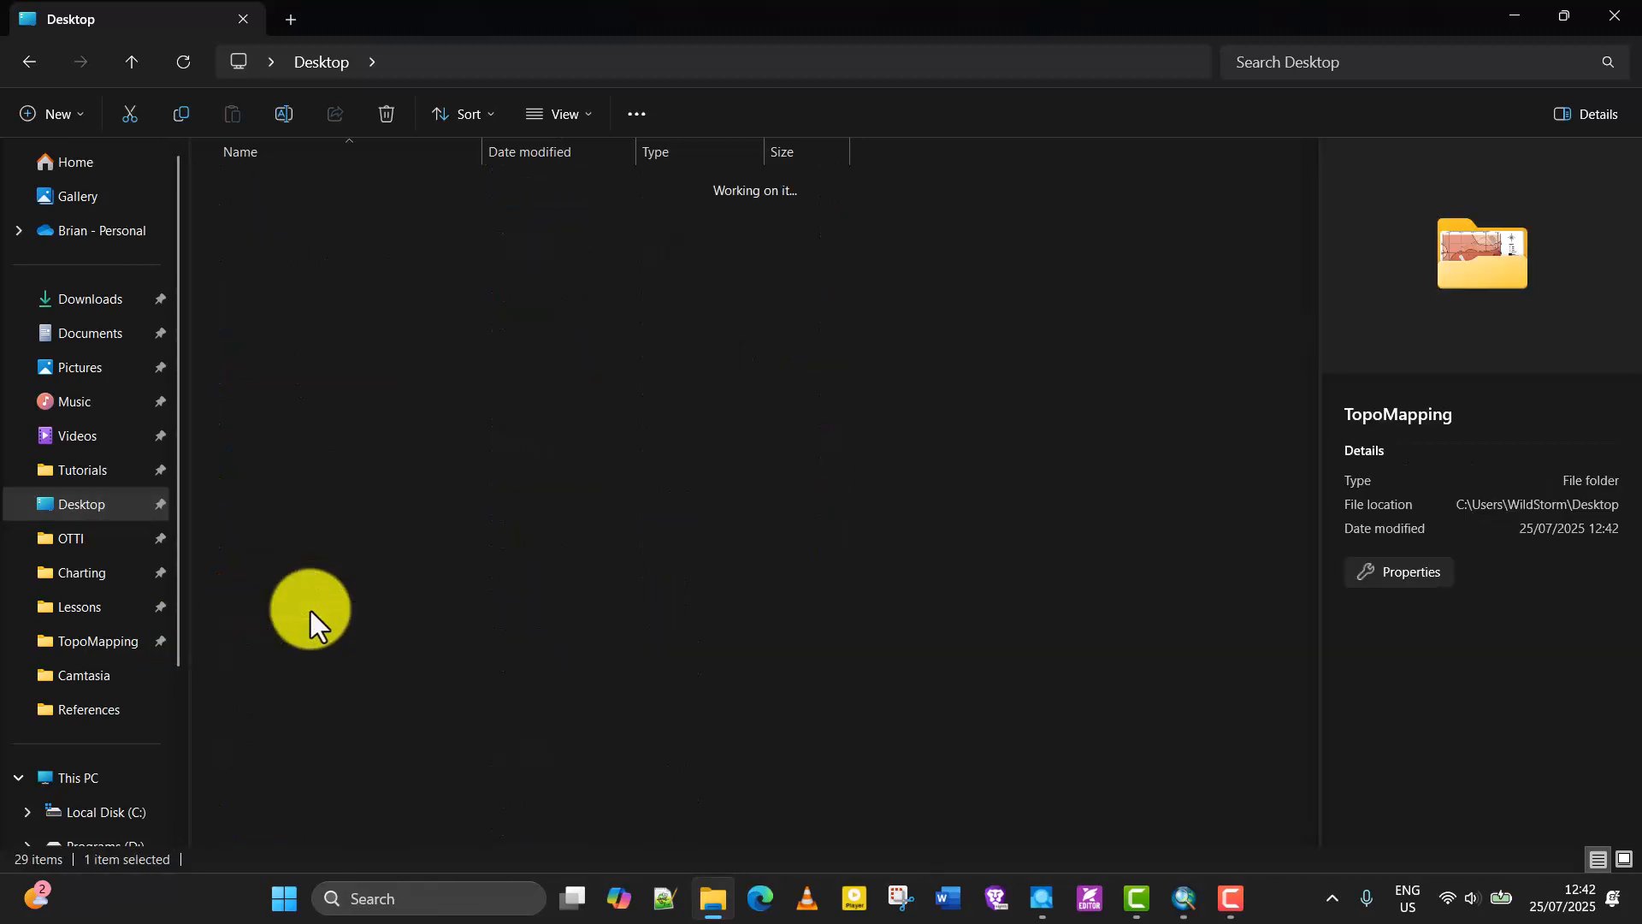
pyautogui.click(547, 150)
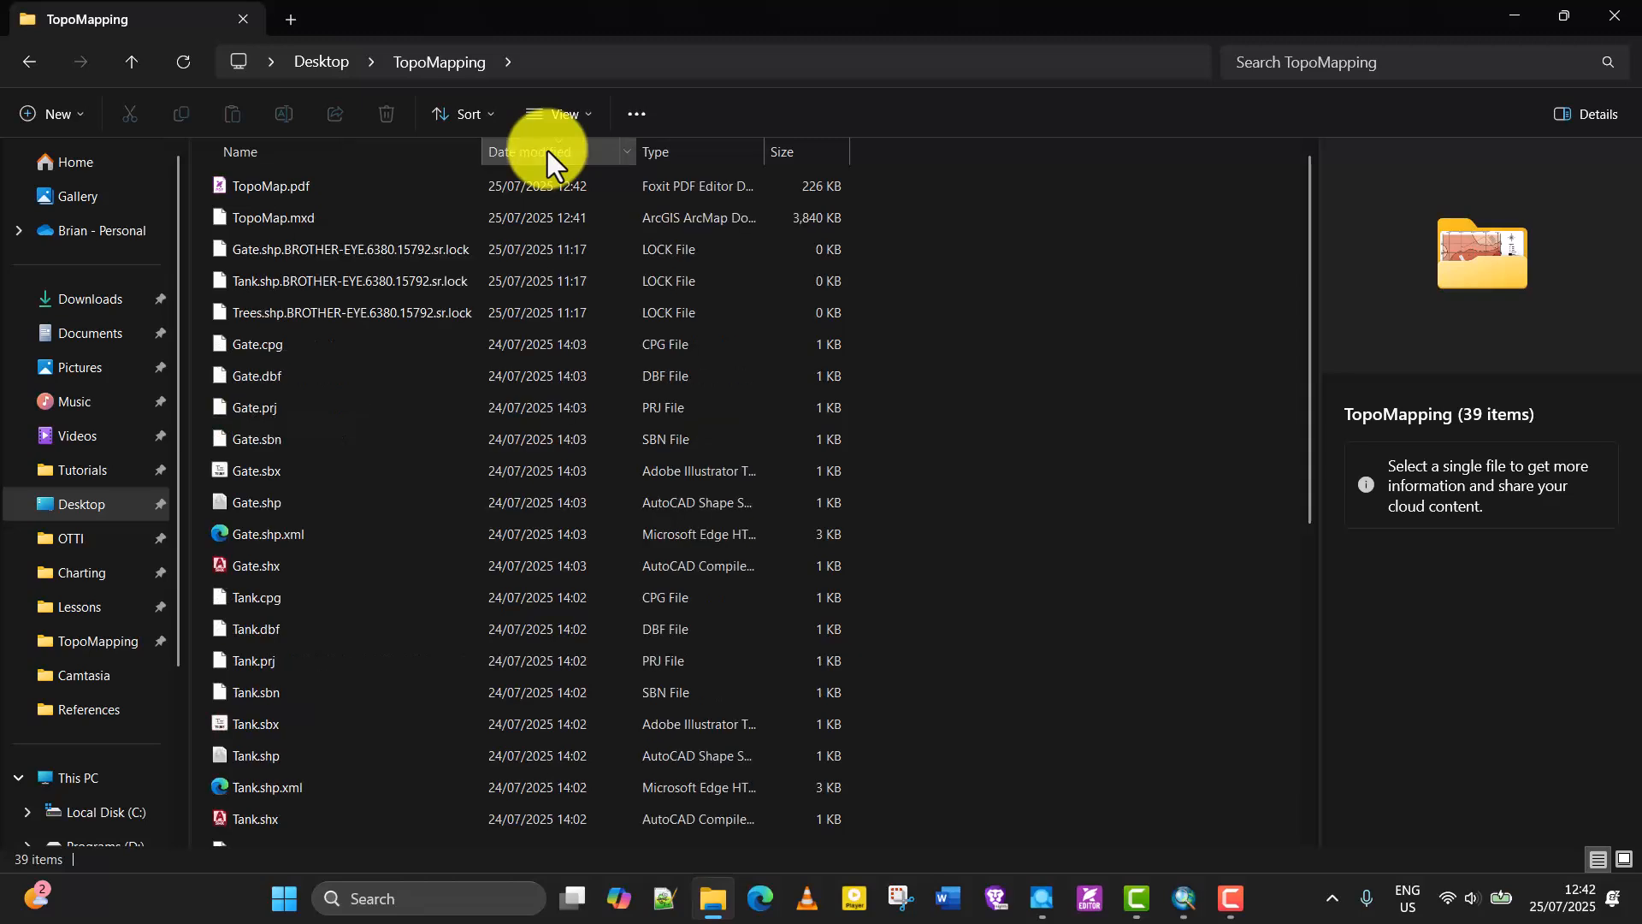
# Open TopoMap.pdf in Foxit PDF Editor and examine the exported map down to the full page.
pyautogui.click(331, 183)
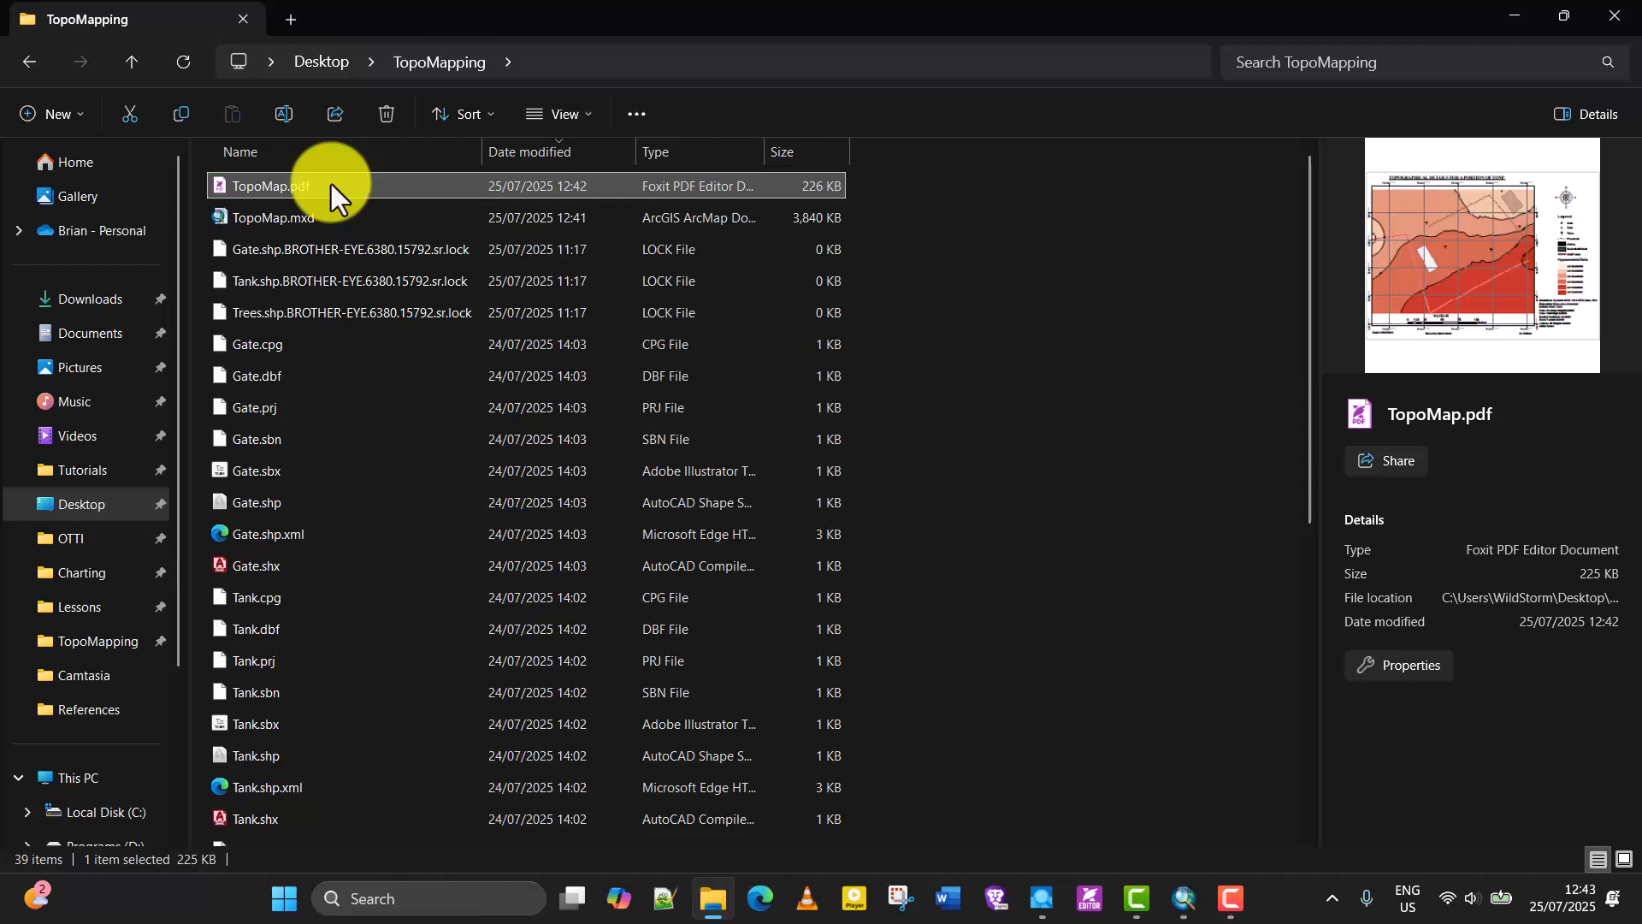
pyautogui.rightClick(331, 183)
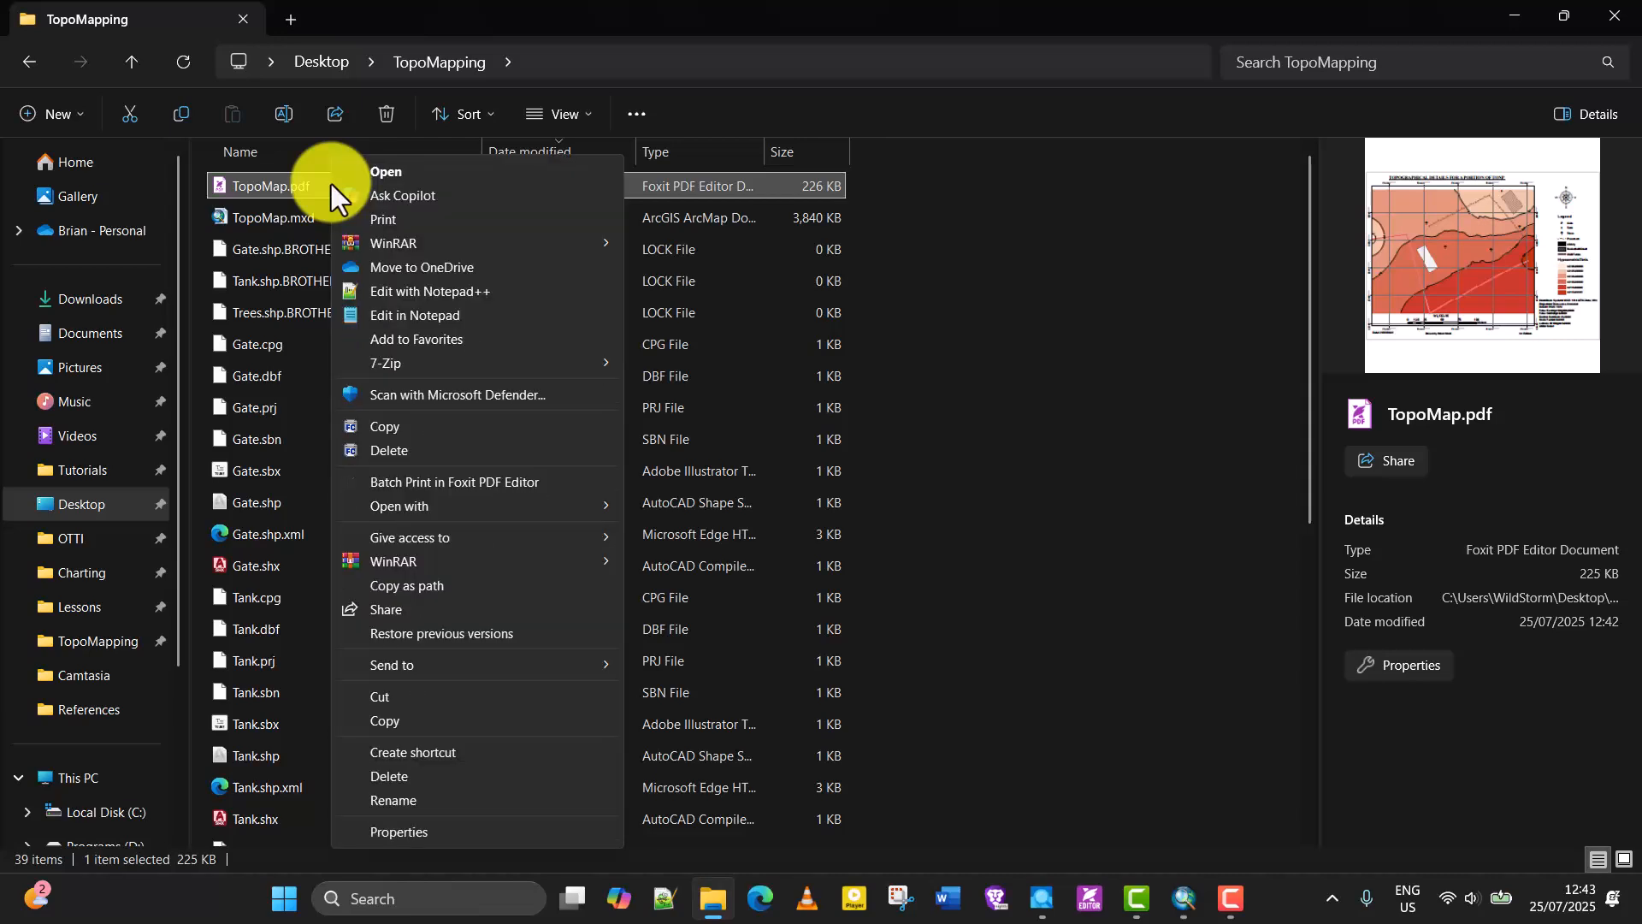
pyautogui.click(458, 174)
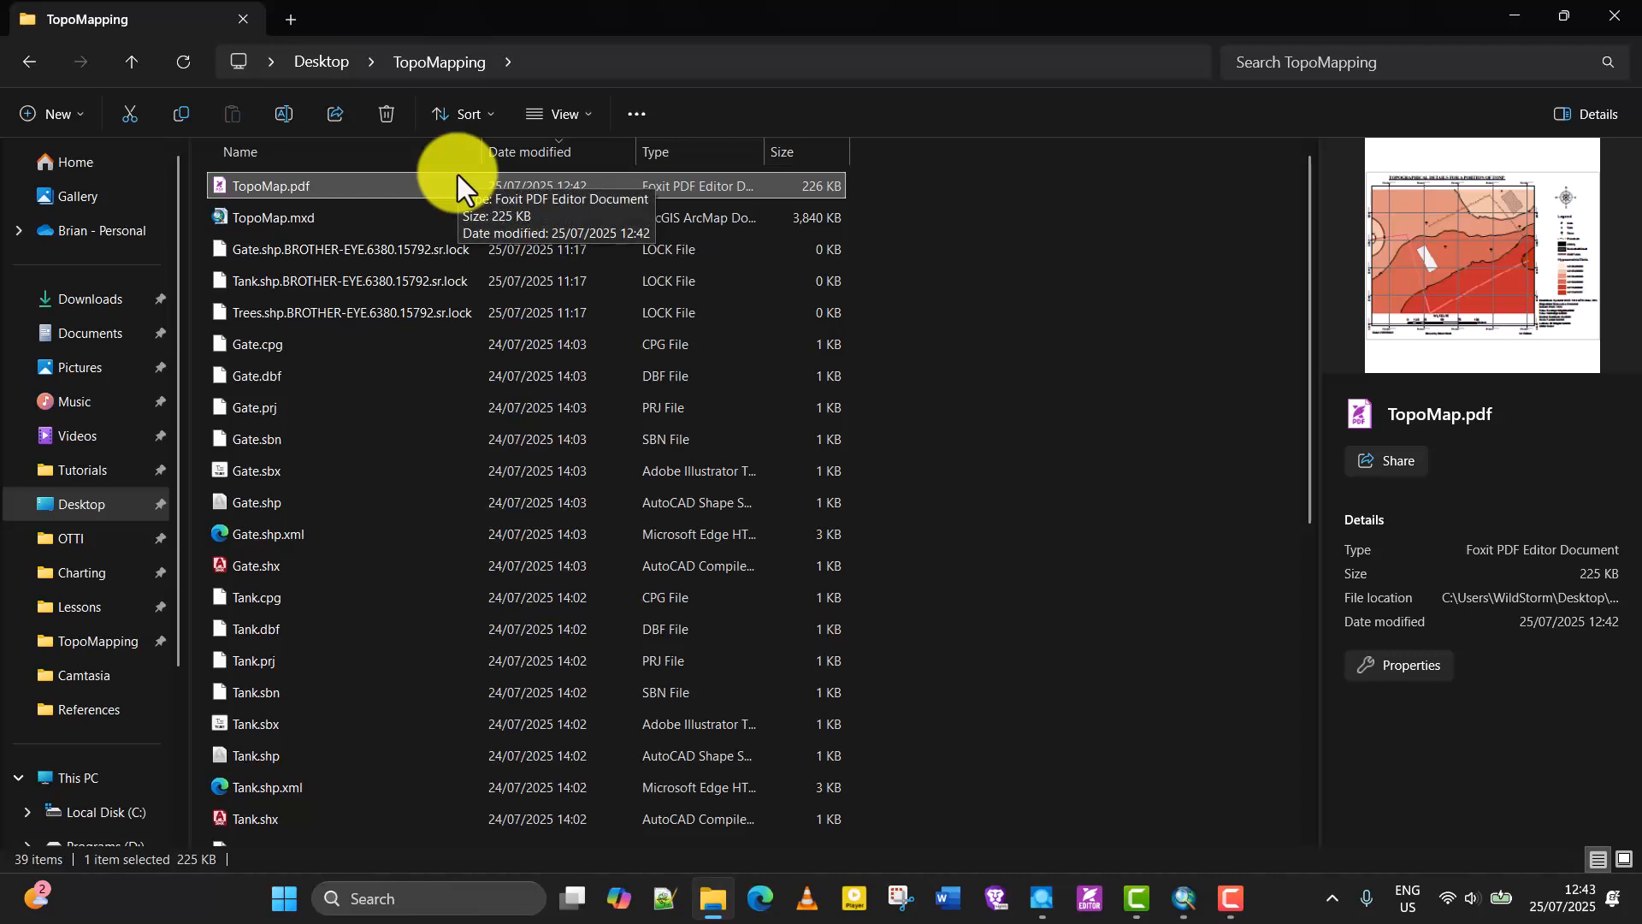
pyautogui.doubleClick(459, 180)
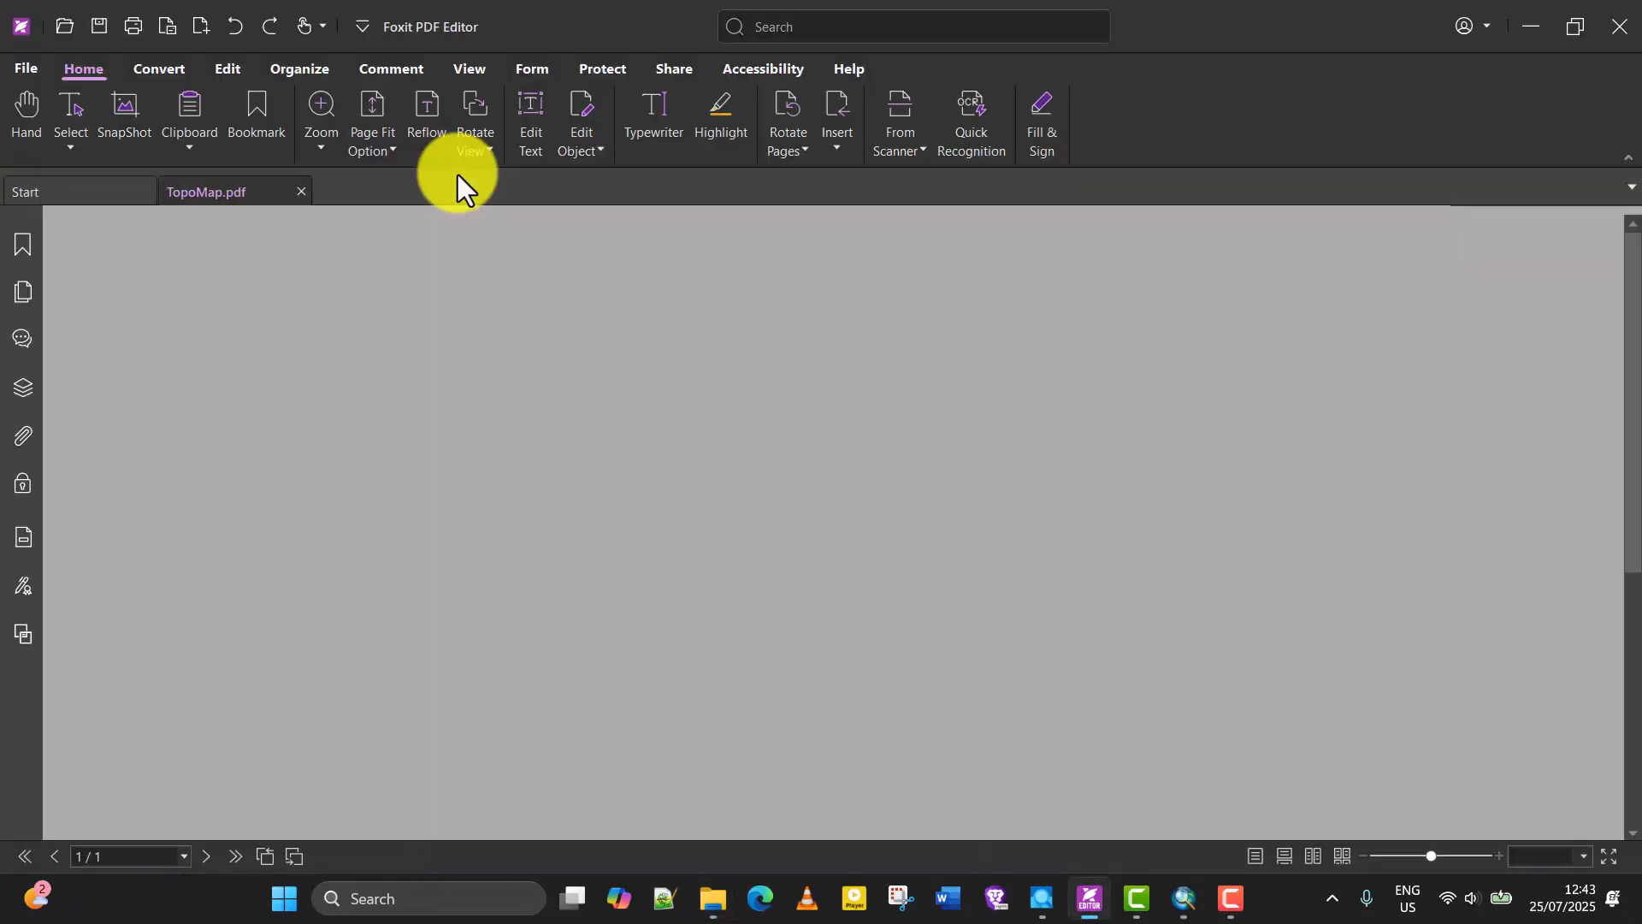
pyautogui.scroll(-3, 532, 450)
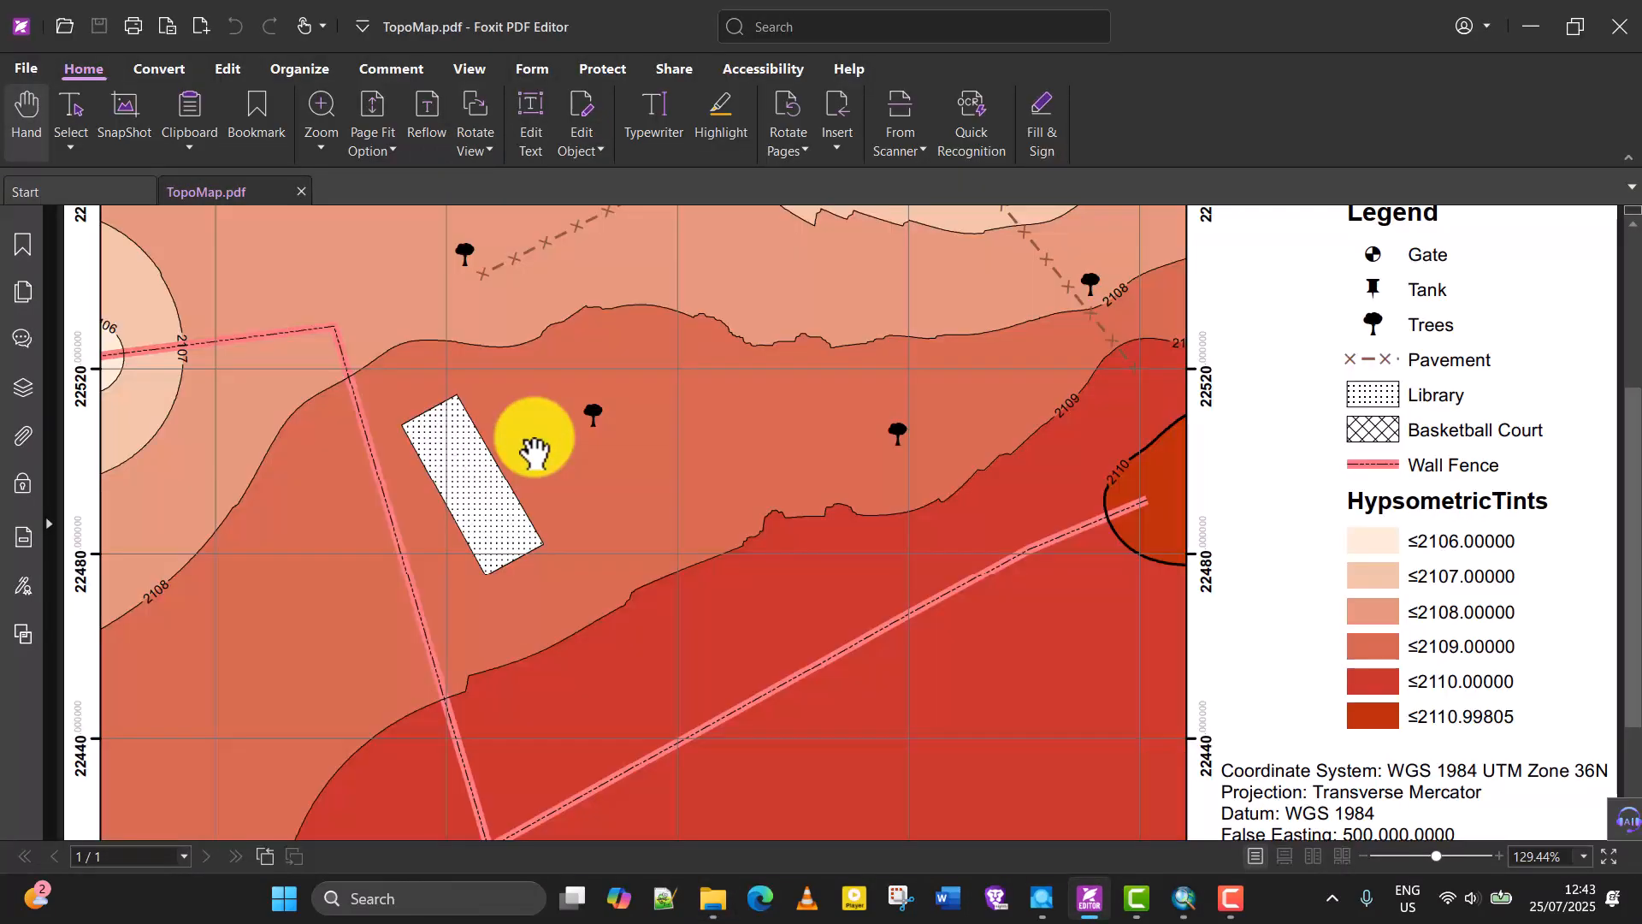
pyautogui.scroll(-2, 873, 465)
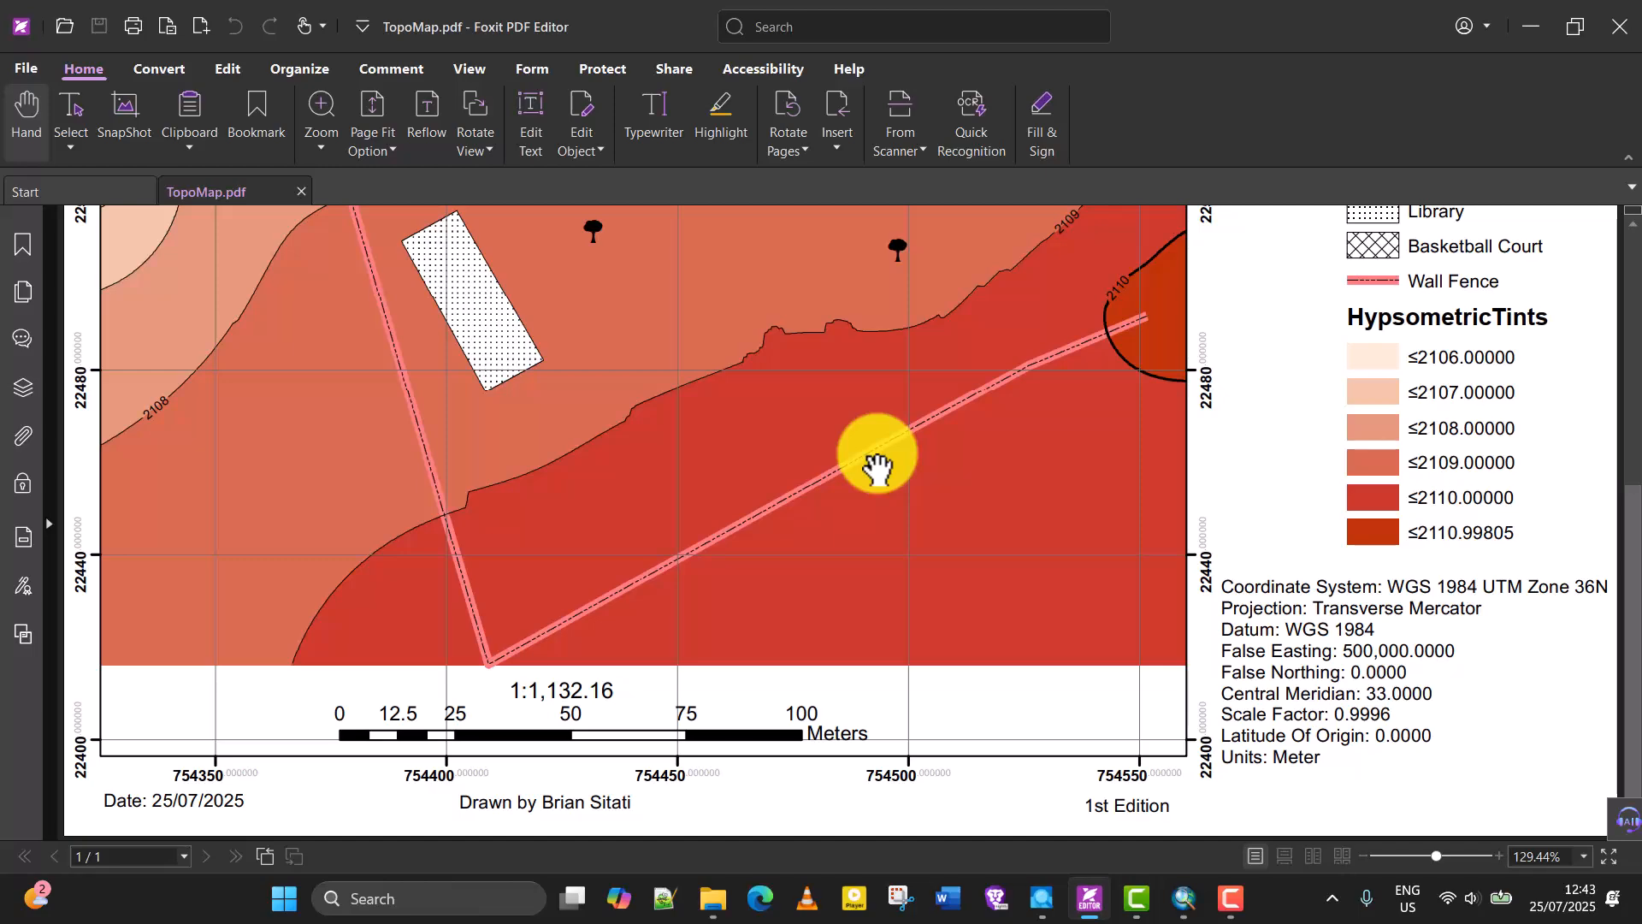
pyautogui.scroll(-3, 876, 468)
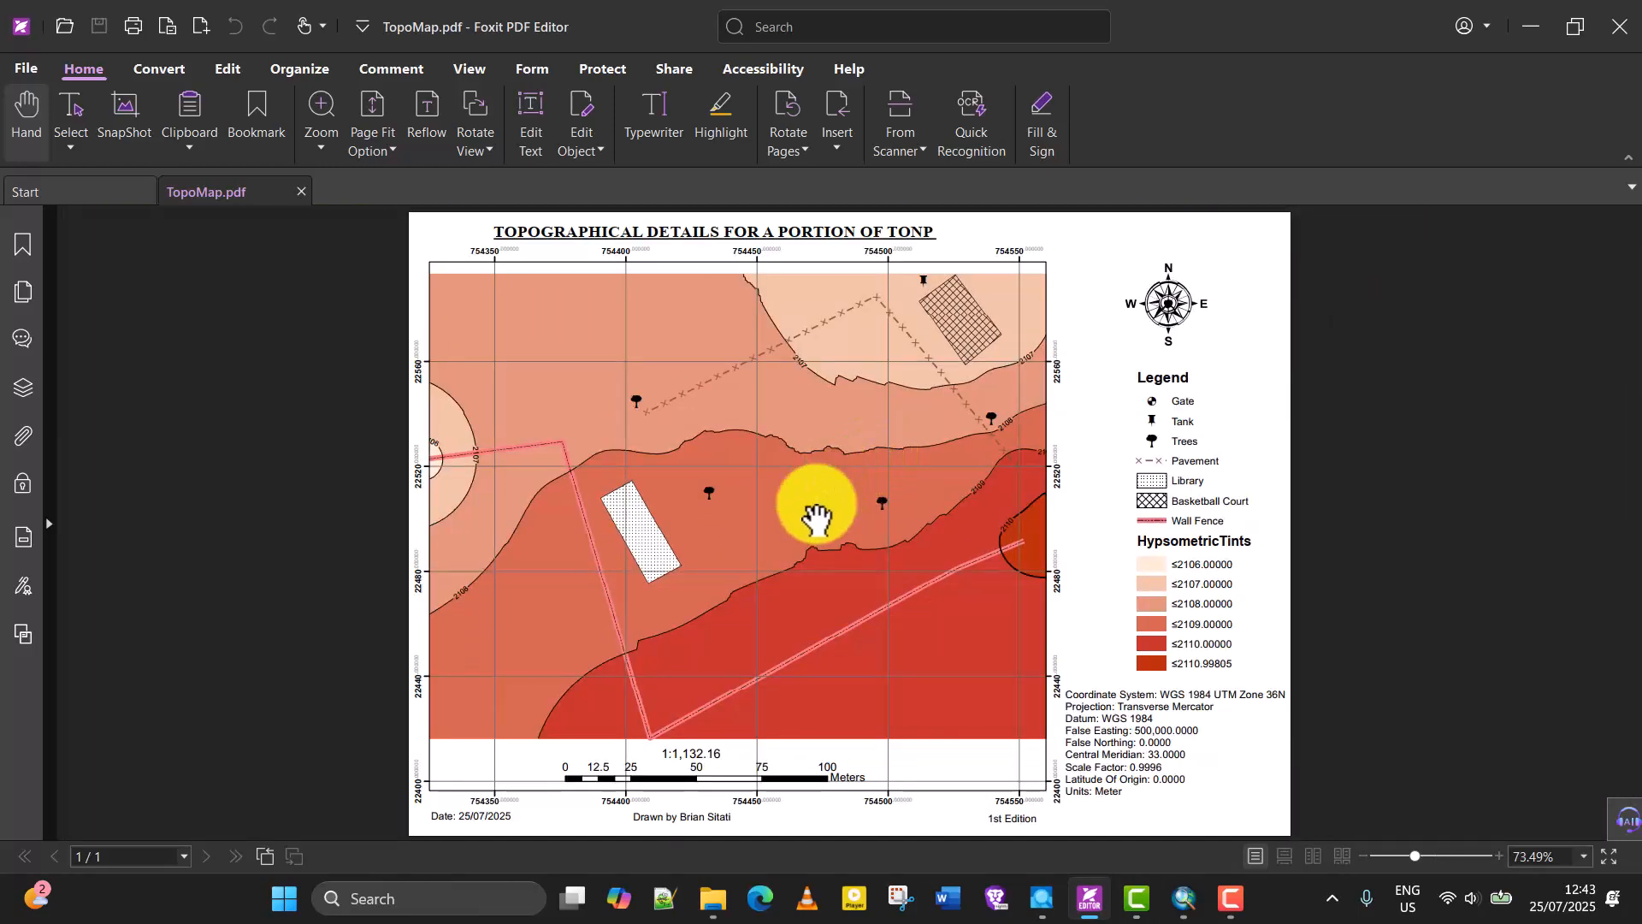